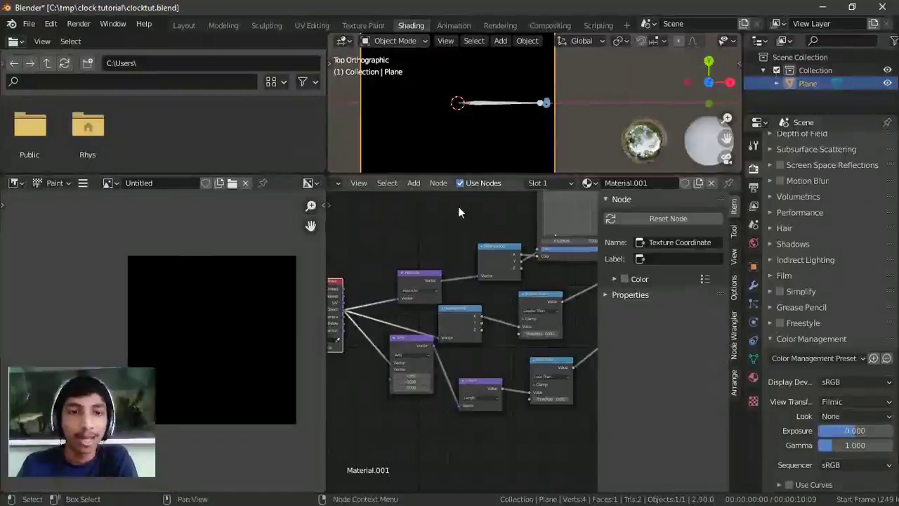
- Move the Add vector math node in the lowest branch slightly down, away from the node above it
{"action": "scroll", "coordinate": [514, 315], "scroll_direction": "down", "scroll_amount": 2}
{"action": "middle_click_drag", "start_coordinate": [512, 315], "coordinate": [496, 341]}
{"action": "scroll", "coordinate": [497, 341], "scroll_direction": "down", "scroll_amount": 1}
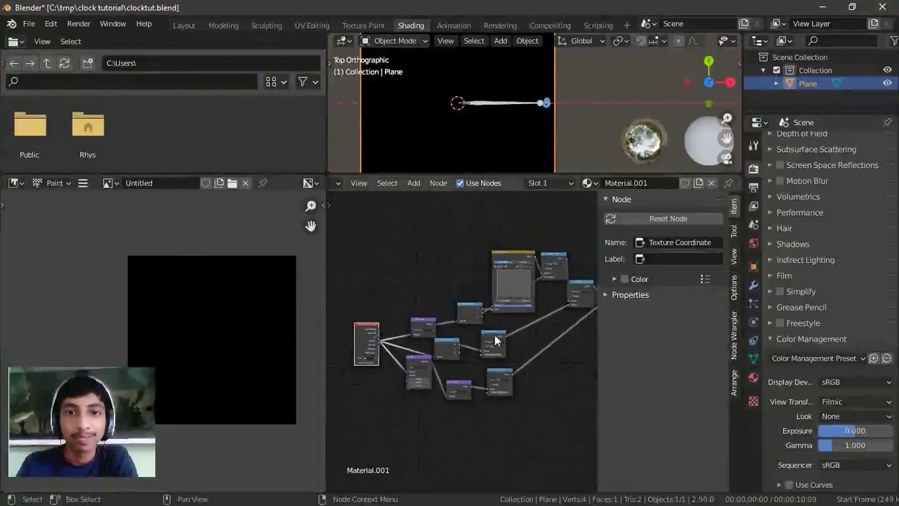
{"action": "middle_click_drag", "start_coordinate": [520, 302], "coordinate": [455, 308]}
{"action": "scroll", "coordinate": [455, 308], "scroll_direction": "down", "scroll_amount": 1}
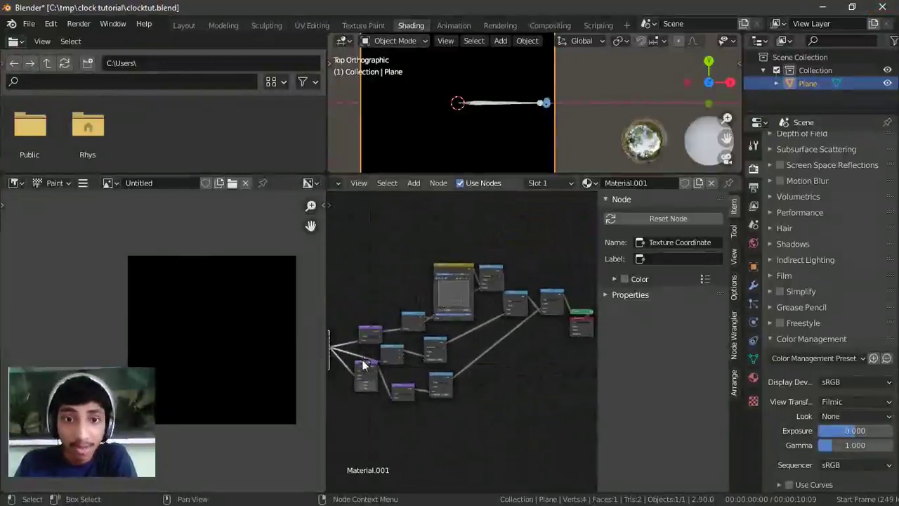
{"action": "left_click_drag", "start_coordinate": [363, 367], "coordinate": [378, 377]}
{"action": "scroll", "coordinate": [379, 360], "scroll_direction": "up", "scroll_amount": 3}
{"action": "middle_click_drag", "start_coordinate": [370, 353], "coordinate": [444, 327]}
{"action": "scroll", "coordinate": [422, 342], "scroll_direction": "up", "scroll_amount": 1}
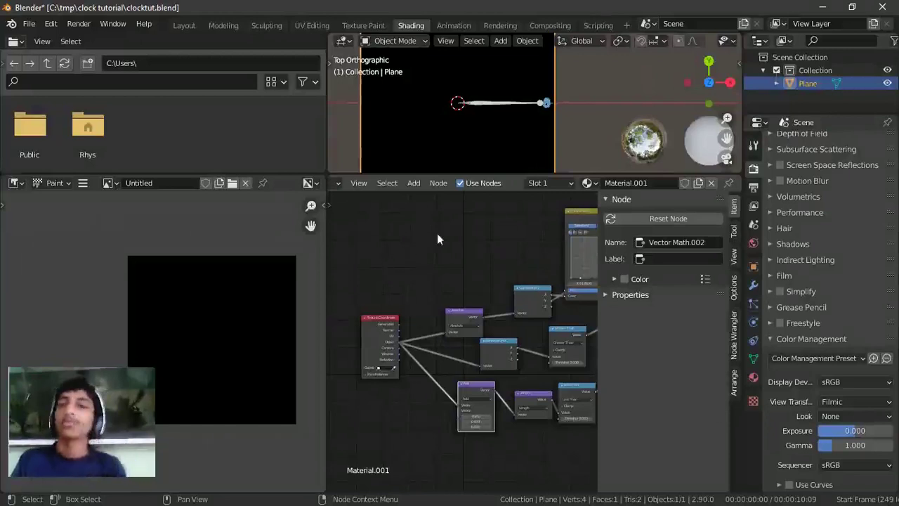
- Examine the clock hand's node network from the Texture Coordinate node to the material output
{"action": "scroll", "coordinate": [440, 241], "scroll_direction": "down", "scroll_amount": 1}
{"action": "scroll", "coordinate": [440, 236], "scroll_direction": "down", "scroll_amount": 4}
{"action": "middle_click_drag", "start_coordinate": [451, 307], "coordinate": [410, 326]}
{"action": "scroll", "coordinate": [471, 286], "scroll_direction": "down", "scroll_amount": 2}
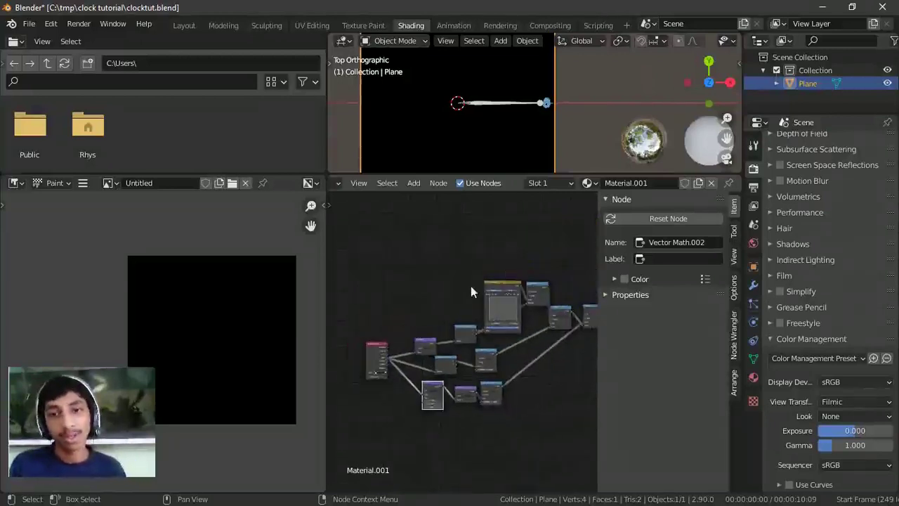
{"action": "scroll", "coordinate": [501, 299], "scroll_direction": "up", "scroll_amount": 2}
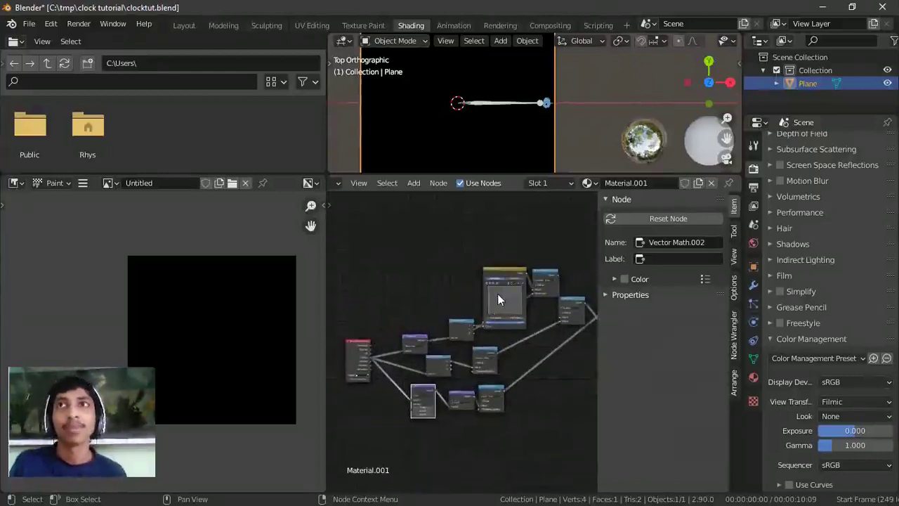
{"action": "middle_click_drag", "start_coordinate": [458, 310], "coordinate": [477, 303]}
{"action": "scroll", "coordinate": [484, 289], "scroll_direction": "up", "scroll_amount": 3}
{"action": "scroll", "coordinate": [476, 304], "scroll_direction": "up", "scroll_amount": 1}
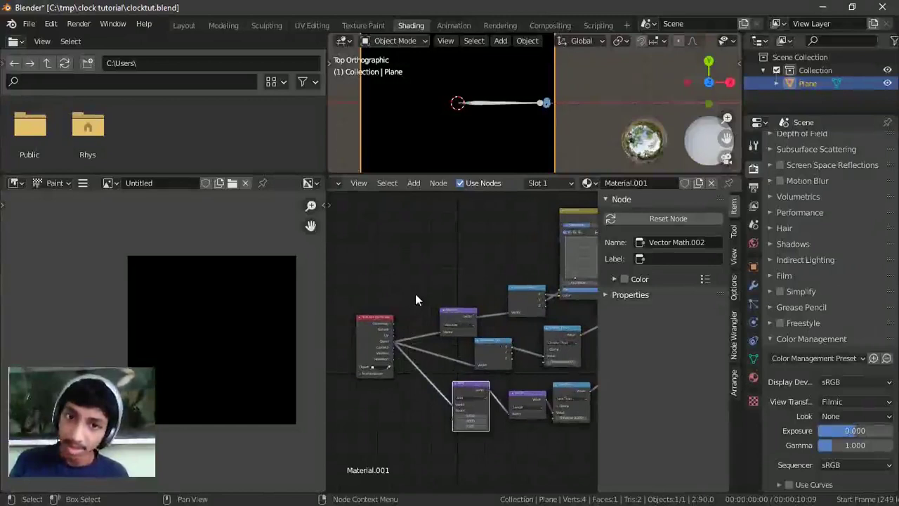
- Move the Texture Coordinate node farther from its branches and merge its three outgoing links through a single reroute
{"action": "left_click_drag", "start_coordinate": [374, 336], "coordinate": [336, 346]}
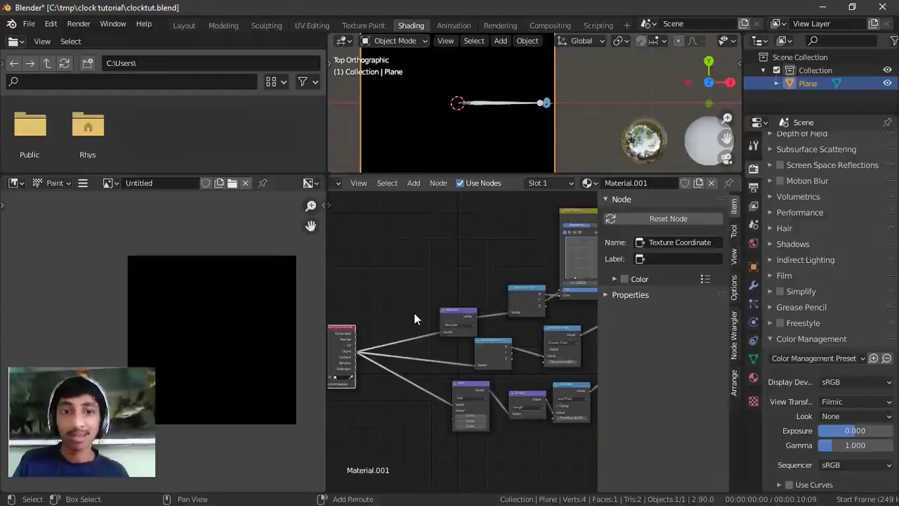
{"action": "right_click_drag", "start_coordinate": [414, 317], "coordinate": [424, 413], "text": "shift"}
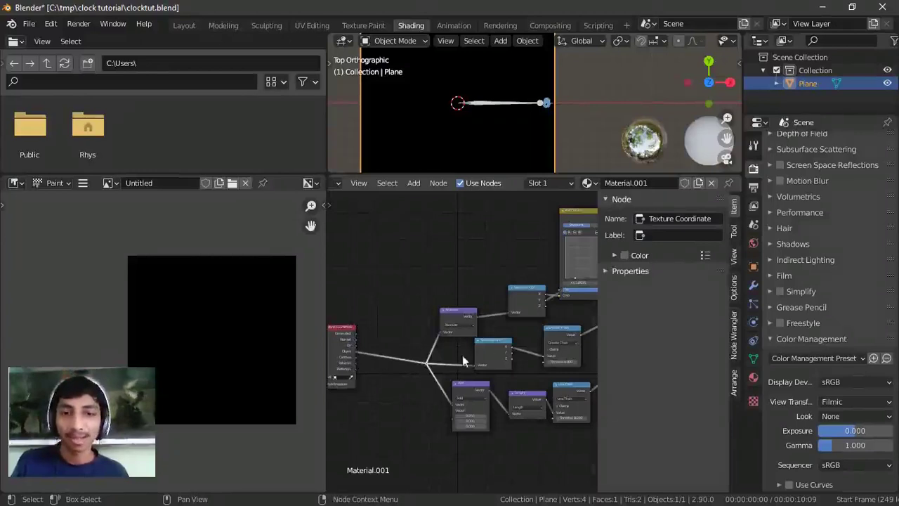
{"action": "middle_click_drag", "start_coordinate": [434, 359], "coordinate": [566, 359]}
- Group all nodes between the Texture Coordinate node and the Material Output into one node group
{"action": "scroll", "coordinate": [436, 358], "scroll_direction": "down", "scroll_amount": 1}
{"action": "scroll", "coordinate": [446, 322], "scroll_direction": "up", "scroll_amount": 1}
{"action": "scroll", "coordinate": [445, 323], "scroll_direction": "down", "scroll_amount": 3}
{"action": "scroll", "coordinate": [480, 340], "scroll_direction": "up", "scroll_amount": 1}
{"action": "middle_click_drag", "start_coordinate": [480, 340], "coordinate": [505, 338]}
{"action": "scroll", "coordinate": [461, 348], "scroll_direction": "down", "scroll_amount": 3}
{"action": "left_click_drag", "start_coordinate": [370, 264], "coordinate": [561, 411]}
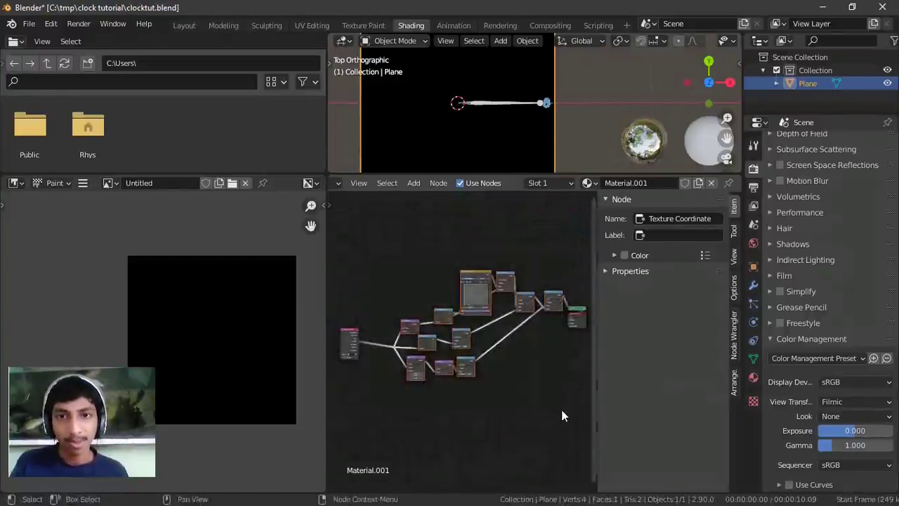
{"action": "key", "text": "ctrl+g"}
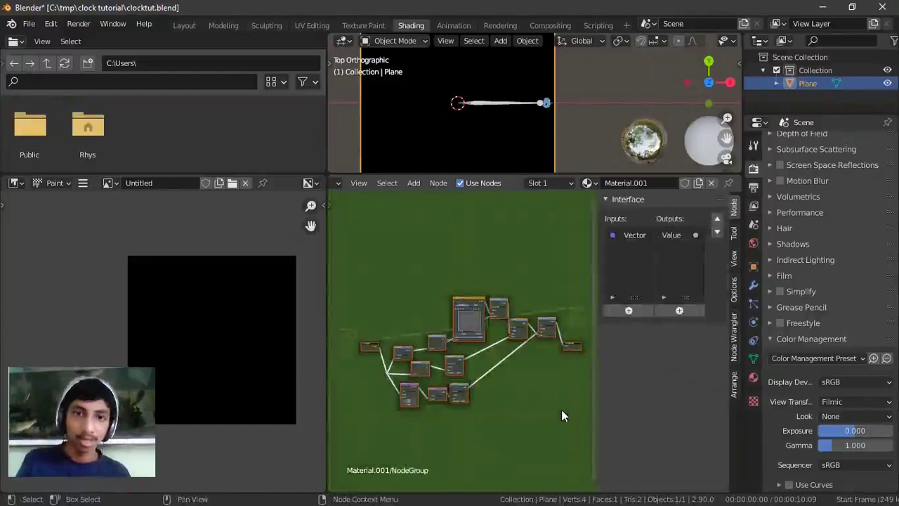
- Move the Group Input node farther from the reroute inside the node group, and exit the group
{"action": "scroll", "coordinate": [459, 321], "scroll_direction": "up", "scroll_amount": 5}
{"action": "middle_click_drag", "start_coordinate": [399, 330], "coordinate": [457, 315]}
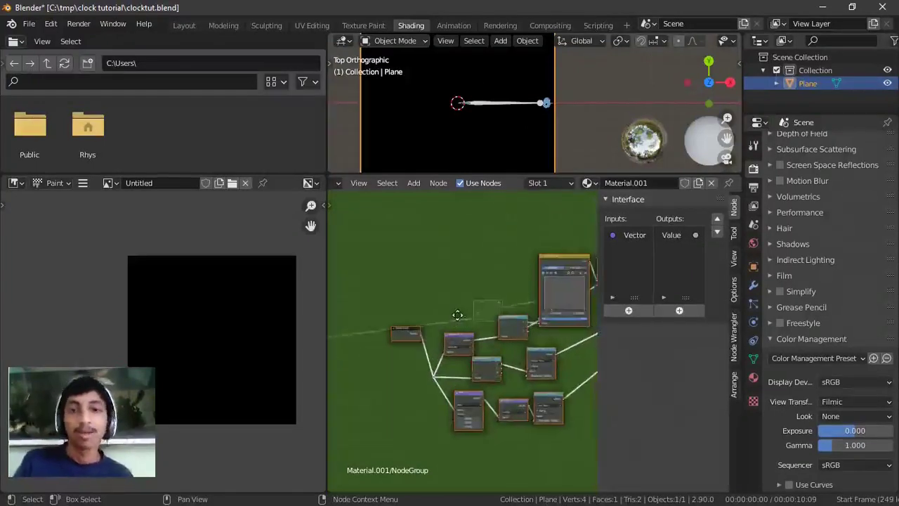
{"action": "scroll", "coordinate": [457, 314], "scroll_direction": "up", "scroll_amount": 3}
{"action": "middle_click_drag", "start_coordinate": [461, 284], "coordinate": [555, 347]}
{"action": "scroll", "coordinate": [461, 305], "scroll_direction": "down", "scroll_amount": 2}
{"action": "scroll", "coordinate": [364, 323], "scroll_direction": "up", "scroll_amount": 1}
{"action": "scroll", "coordinate": [492, 349], "scroll_direction": "up", "scroll_amount": 2}
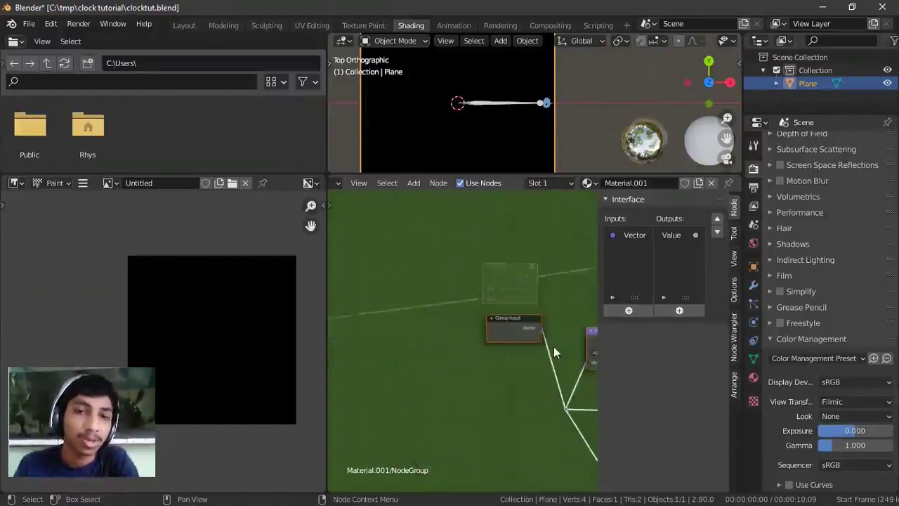
{"action": "left_click_drag", "start_coordinate": [488, 317], "coordinate": [418, 355]}
{"action": "key", "text": "Tab"}
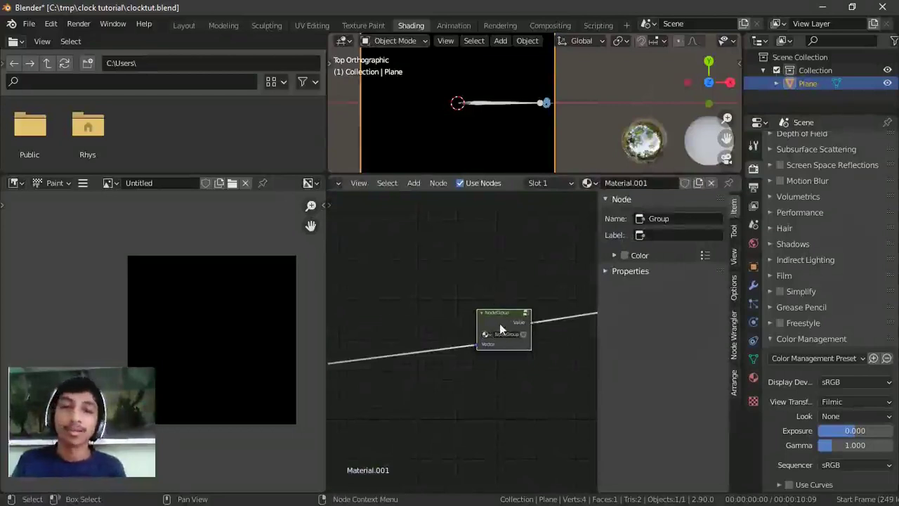
- Look over the nodes inside the node group, return to the main material tree and inspect the clock hand up close
{"action": "key", "text": "Tab"}
{"action": "scroll", "coordinate": [395, 282], "scroll_direction": "up", "scroll_amount": 3}
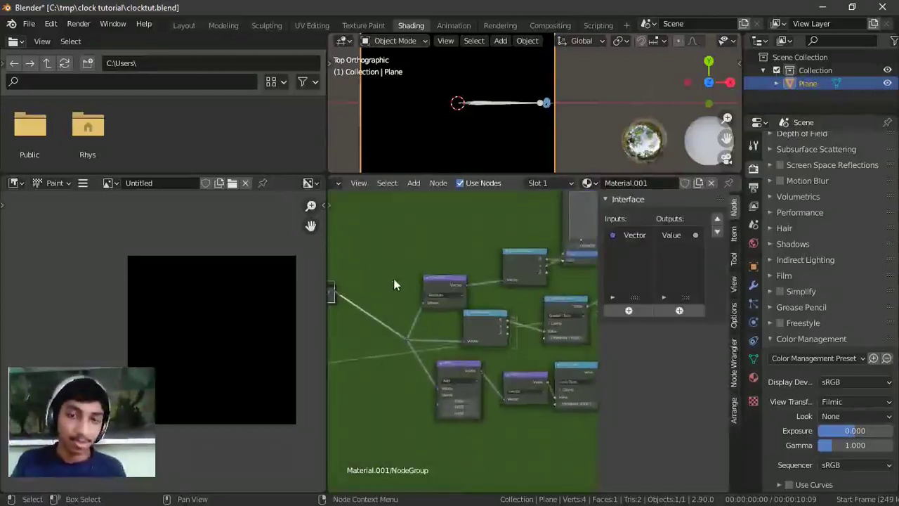
{"action": "middle_click_drag", "start_coordinate": [484, 278], "coordinate": [553, 311]}
{"action": "key", "text": "Tab"}
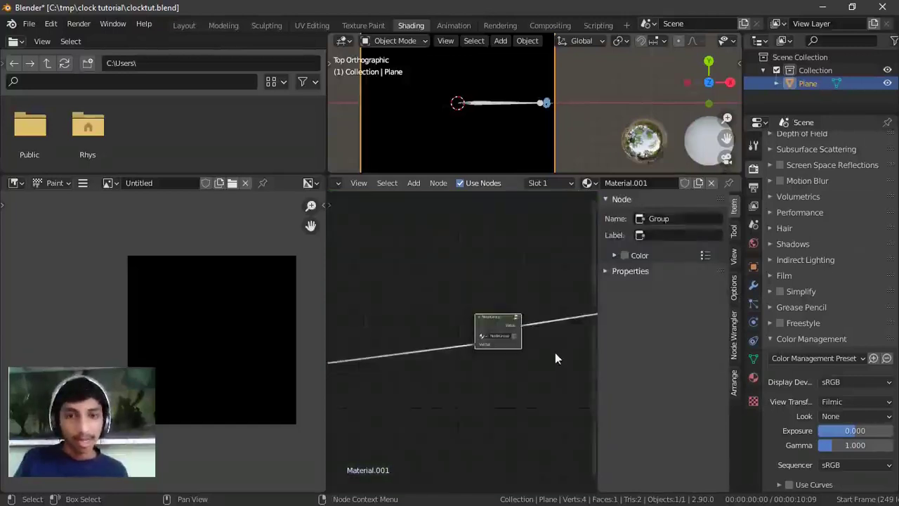
{"action": "scroll", "coordinate": [545, 108], "scroll_direction": "up", "scroll_amount": 4}
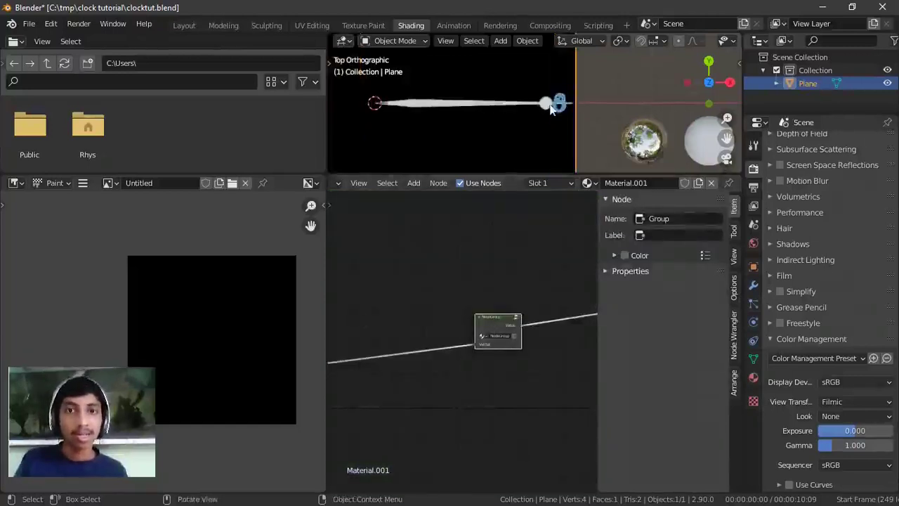
- Expose the threshold of the lower branch's Less Than node as a node group input and exit the group
{"action": "key", "text": "Tab"}
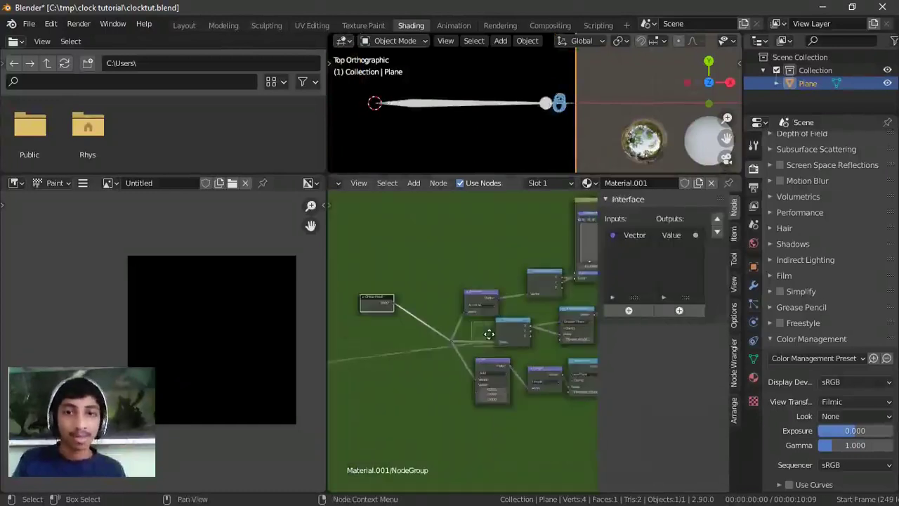
{"action": "left_click_drag", "start_coordinate": [539, 388], "coordinate": [351, 305]}
{"action": "key", "text": "Tab"}
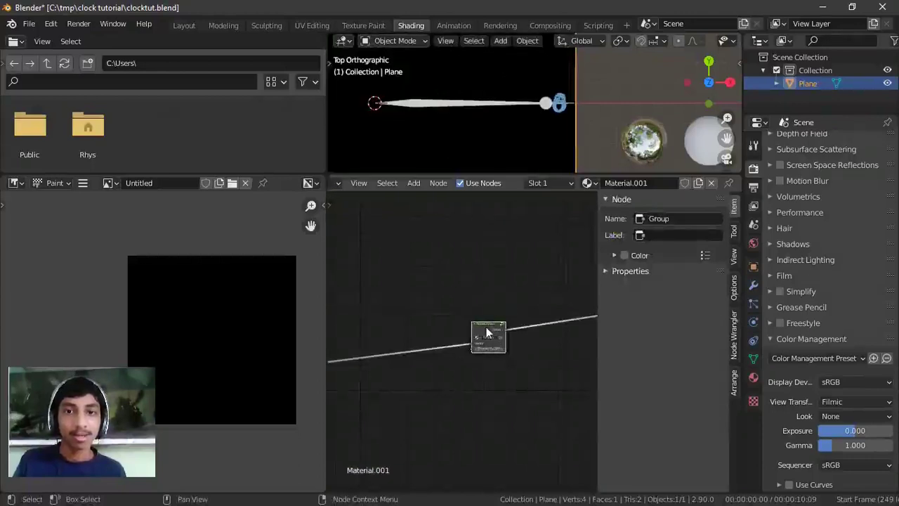
- Remove the Threshold input from the node group's interface and return to the main material tree
{"action": "key", "text": "Tab"}
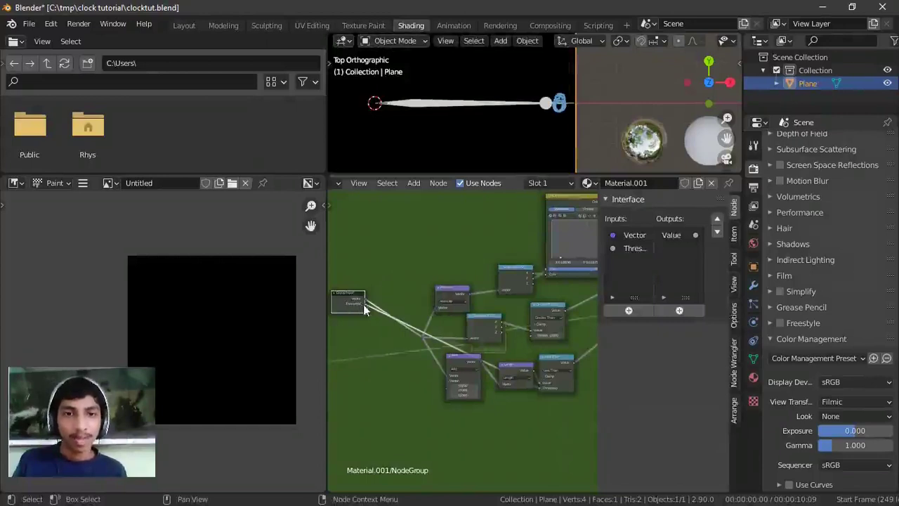
{"action": "left_click", "coordinate": [635, 249]}
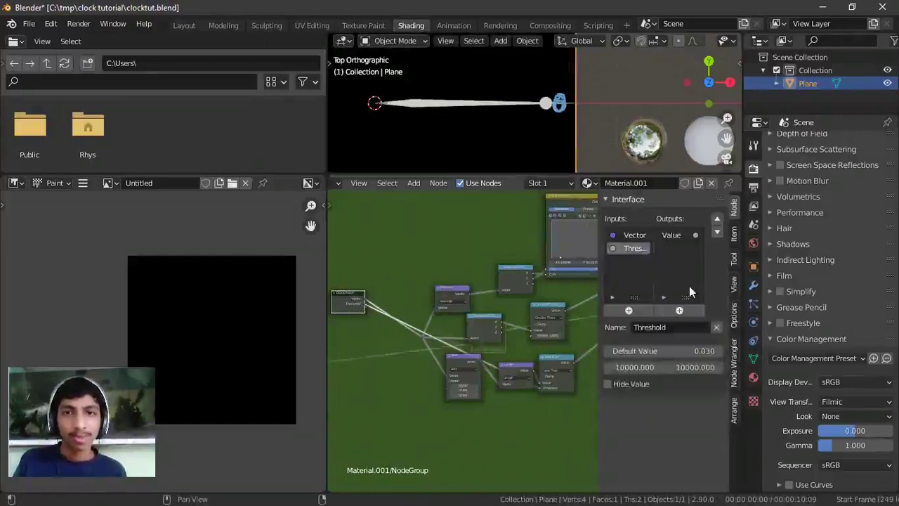
{"action": "left_click", "coordinate": [716, 327]}
{"action": "key", "text": "Tab"}
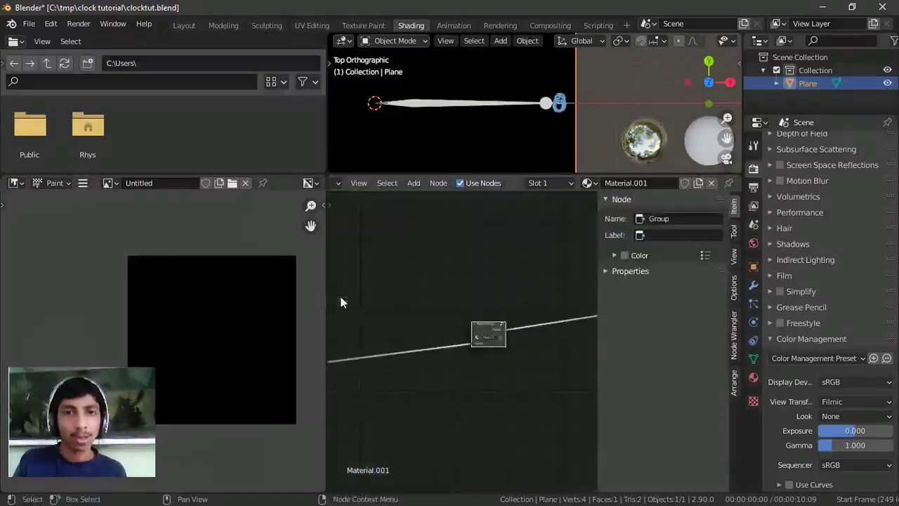
- Move the Texture Coordinate node up and closer to the node group
{"action": "scroll", "coordinate": [388, 298], "scroll_direction": "down", "scroll_amount": 3}
{"action": "middle_click_drag", "start_coordinate": [388, 297], "coordinate": [435, 288]}
{"action": "left_click_drag", "start_coordinate": [339, 343], "coordinate": [371, 310]}
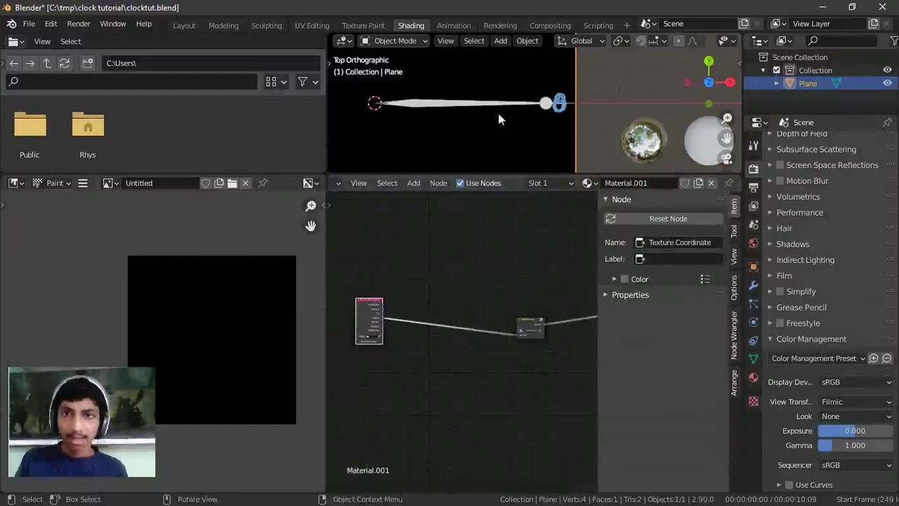
- Insert a Vector Rotate node on the link between the Texture Coordinate node and the node group
{"action": "scroll", "coordinate": [498, 120], "scroll_direction": "down", "scroll_amount": 3}
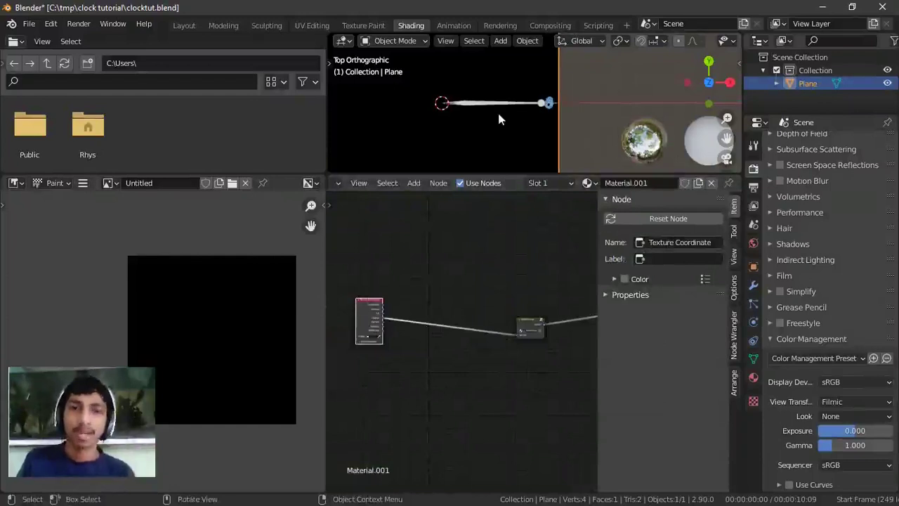
{"action": "key", "text": "shift+a"}
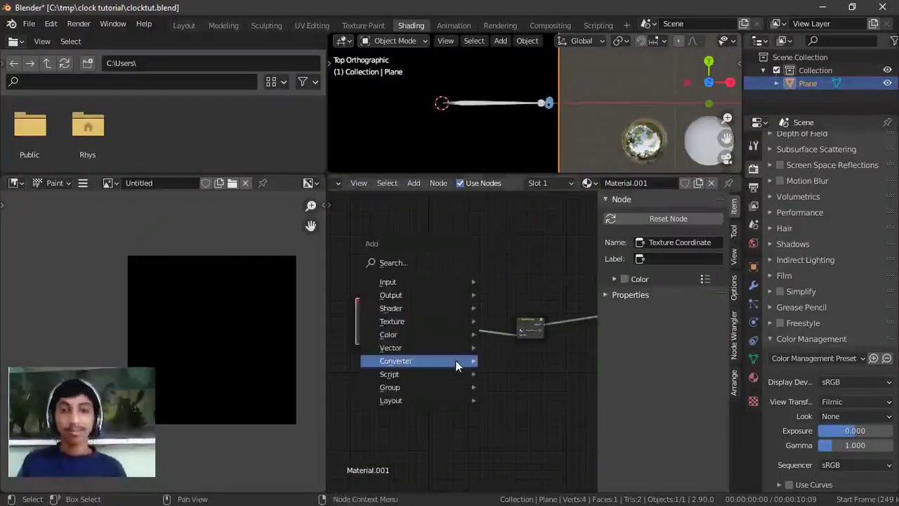
{"action": "mouse_move", "coordinate": [456, 366]}
{"action": "mouse_move", "coordinate": [434, 348]}
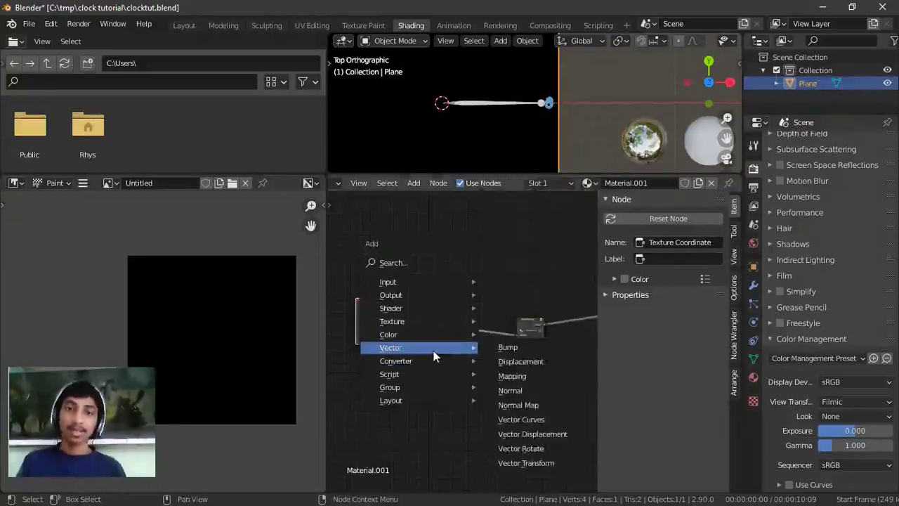
{"action": "left_click", "coordinate": [521, 448]}
{"action": "left_click", "coordinate": [467, 330]}
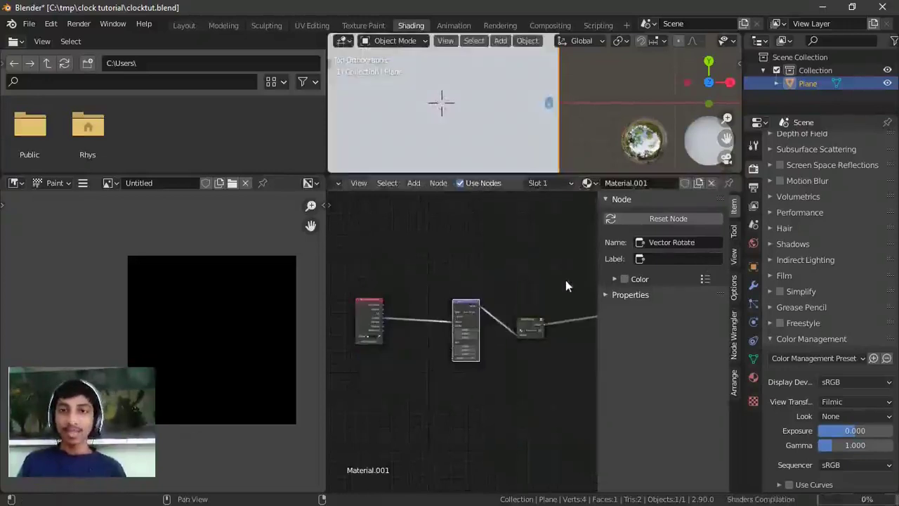
- Try out the Vector Rotate node's Angle value on the clock hand
{"action": "scroll", "coordinate": [528, 300], "scroll_direction": "up", "scroll_amount": 4}
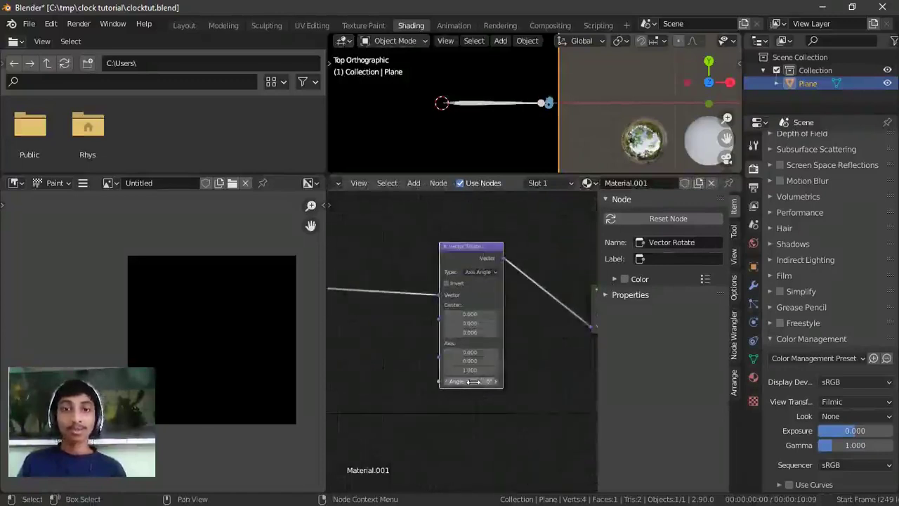
{"action": "mouse_move", "coordinate": [470, 381]}
{"action": "left_mouse_down"}
{"action": "mouse_move", "coordinate": [520, 381]}
{"action": "mouse_move", "coordinate": [469, 381]}
{"action": "left_mouse_up"}
{"action": "scroll", "coordinate": [477, 302], "scroll_direction": "up", "scroll_amount": 3}
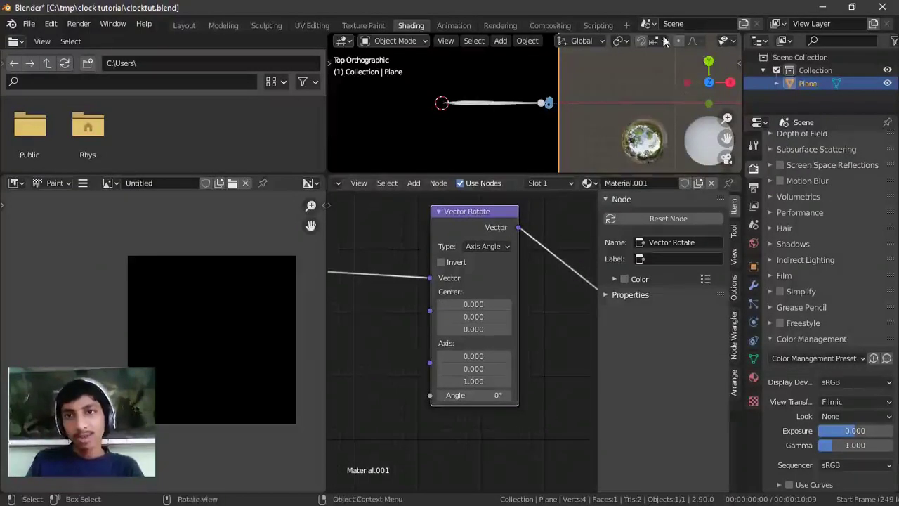
- Enlarge the 3D viewport in width and height and frame the whole plane with the clock hand
{"action": "left_click_drag", "start_coordinate": [327, 165], "coordinate": [122, 166]}
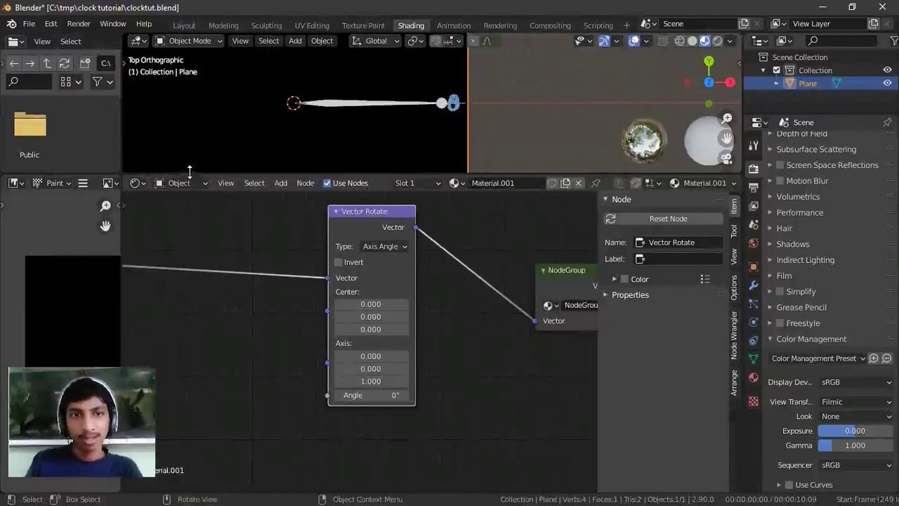
{"action": "left_click_drag", "start_coordinate": [188, 236], "coordinate": [193, 309]}
{"action": "middle_click_drag", "start_coordinate": [293, 167], "coordinate": [424, 169], "text": "shift"}
{"action": "scroll", "coordinate": [351, 153], "scroll_direction": "up", "scroll_amount": 2}
{"action": "scroll", "coordinate": [424, 172], "scroll_direction": "up", "scroll_amount": 2}
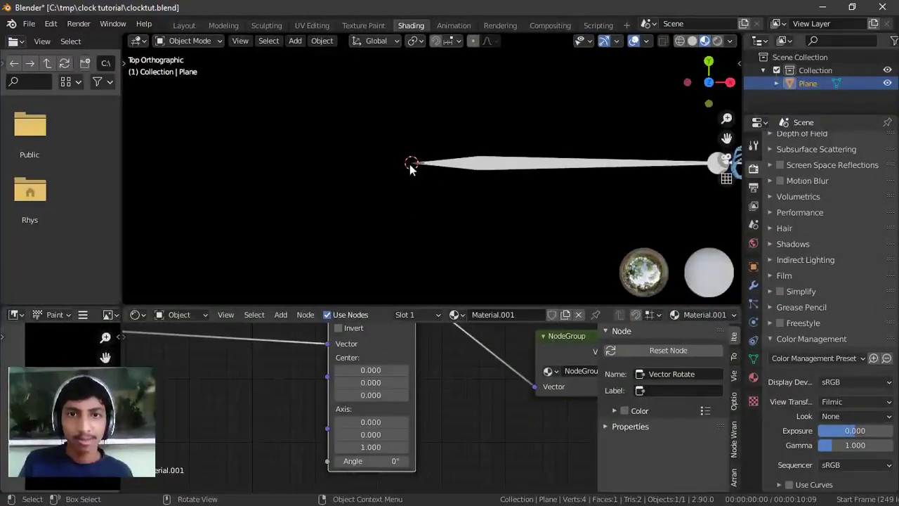
{"action": "scroll", "coordinate": [411, 164], "scroll_direction": "down", "scroll_amount": 6}
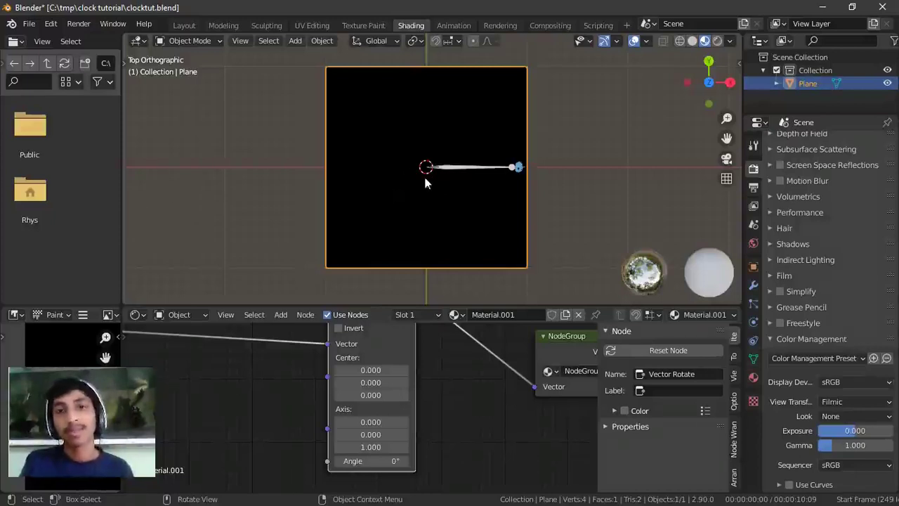
- Set the Vector Rotate node's Center X to 1 and test the rotation by varying its Angle
{"action": "middle_click_drag", "start_coordinate": [354, 372], "coordinate": [362, 388]}
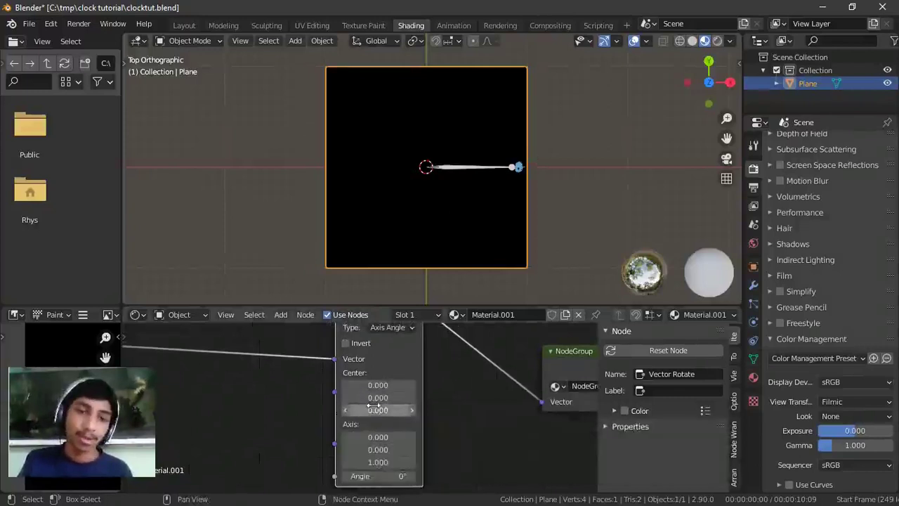
{"action": "middle_click_drag", "start_coordinate": [374, 406], "coordinate": [389, 372]}
{"action": "scroll", "coordinate": [376, 405], "scroll_direction": "up", "scroll_amount": 2}
{"action": "middle_click_drag", "start_coordinate": [334, 363], "coordinate": [338, 391]}
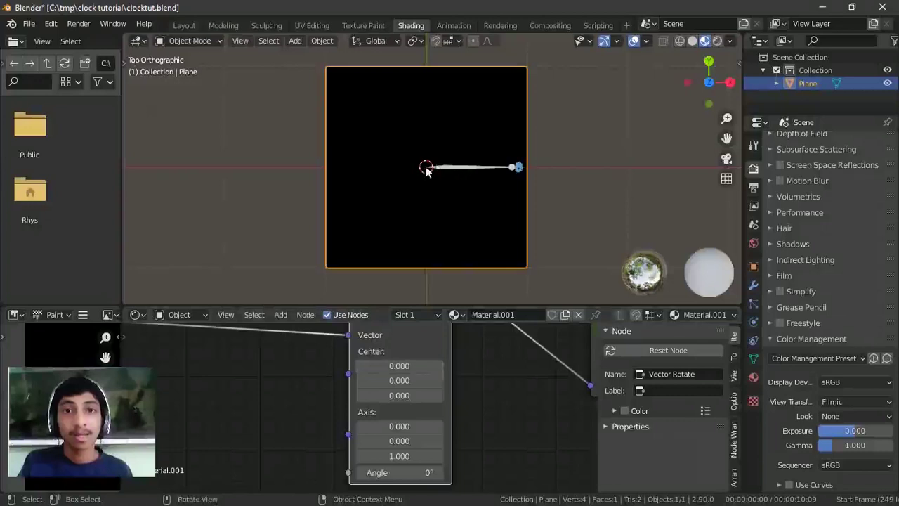
{"action": "left_click", "coordinate": [394, 368]}
{"action": "key", "text": "Escape"}
{"action": "left_click", "coordinate": [398, 366]}
{"action": "type", "text": "1"}
{"action": "key", "text": "Return"}
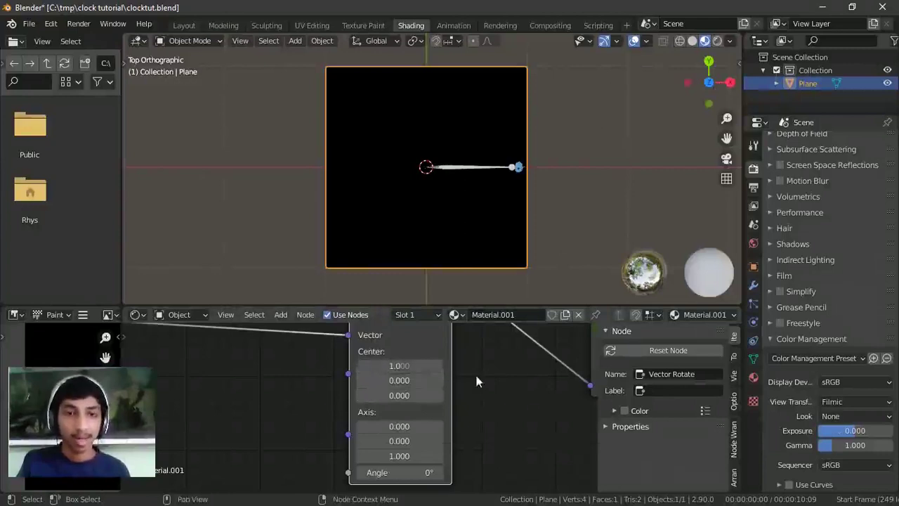
{"action": "mouse_move", "coordinate": [404, 472]}
{"action": "left_mouse_down"}
{"action": "mouse_move", "coordinate": [428, 472]}
{"action": "mouse_move", "coordinate": [406, 472]}
{"action": "mouse_move", "coordinate": [415, 473]}
{"action": "left_mouse_up"}
{"action": "right_click", "coordinate": [404, 472]}
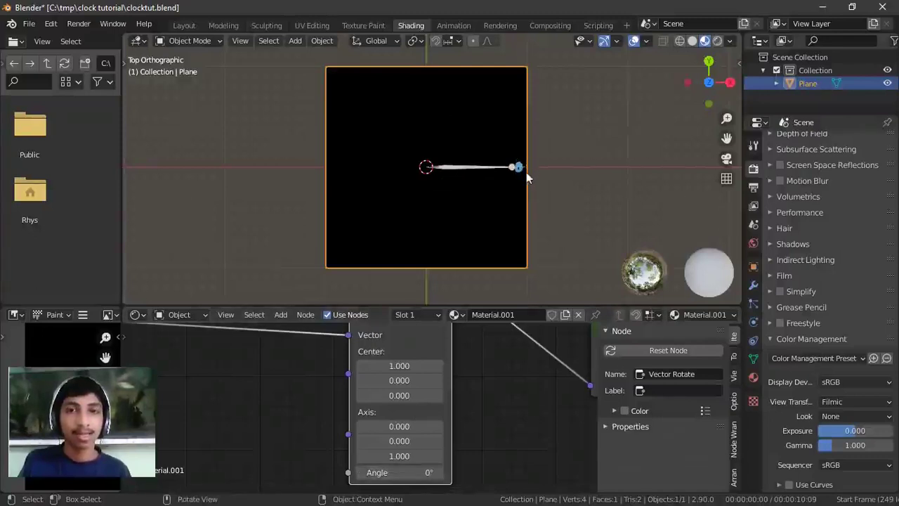
- Set the Vector Rotate node's Center Y to 1 and test the hand's rotation by varying the Angle
{"action": "left_click_drag", "start_coordinate": [407, 472], "coordinate": [383, 472]}
{"action": "right_click", "coordinate": [404, 472]}
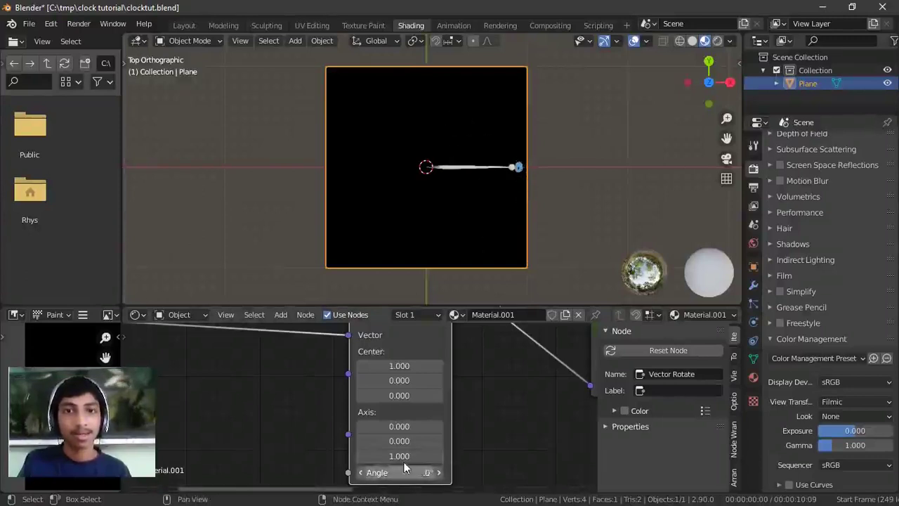
{"action": "double_click", "coordinate": [394, 380]}
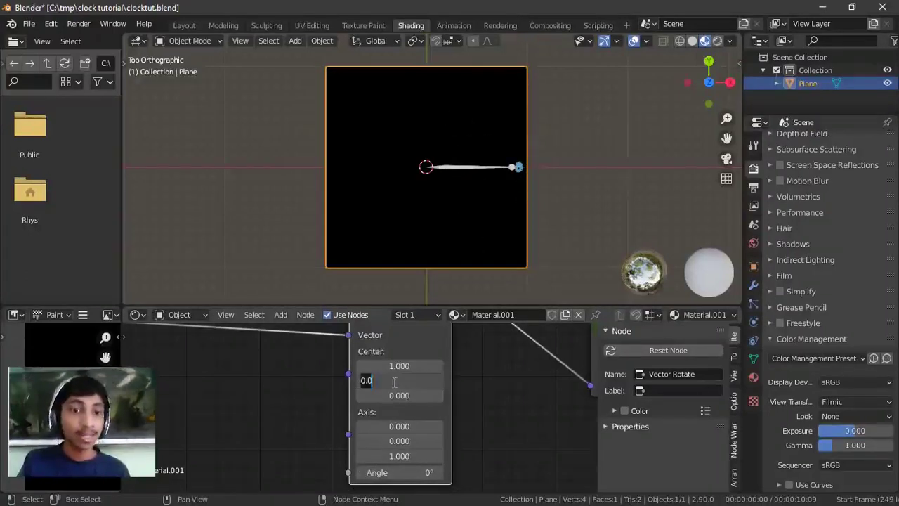
{"action": "type", "text": "1"}
{"action": "key", "text": "Return"}
{"action": "left_click_drag", "start_coordinate": [377, 472], "coordinate": [404, 472]}
{"action": "right_click", "coordinate": [404, 472]}
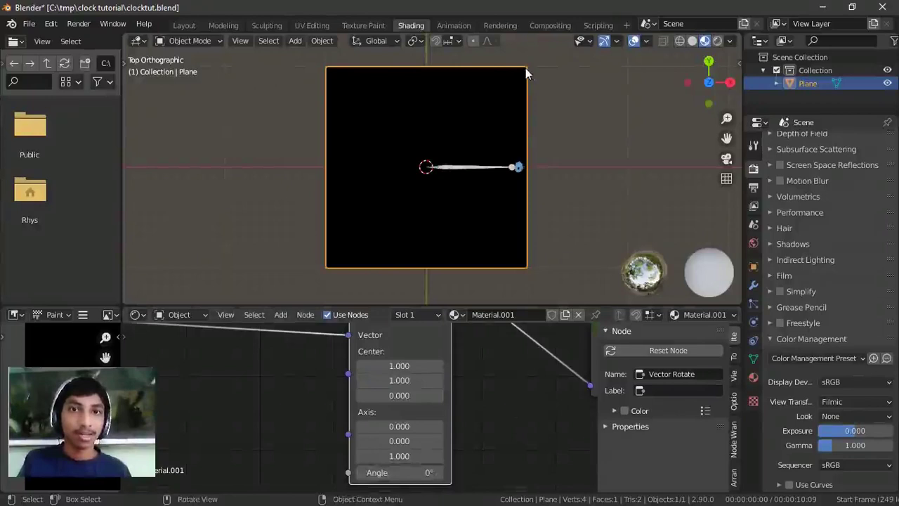
- Reset the Vector Rotate node's Center X and Y to 0 together
{"action": "left_click_drag", "start_coordinate": [424, 365], "coordinate": [425, 380]}
{"action": "key", "text": "Return"}
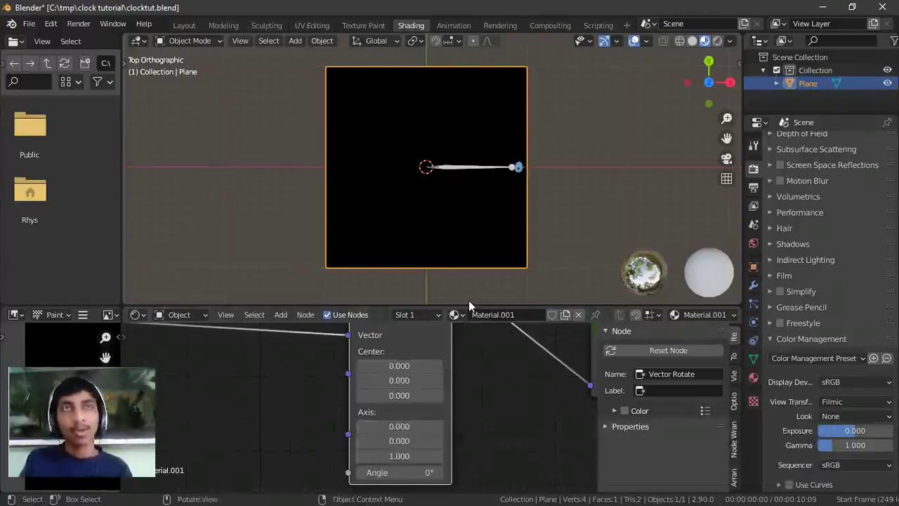
- Try rotating the plane in perspective about the global Z, X and Y axes, cancelling each rotation
{"action": "middle_click_drag", "start_coordinate": [465, 242], "coordinate": [449, 220]}
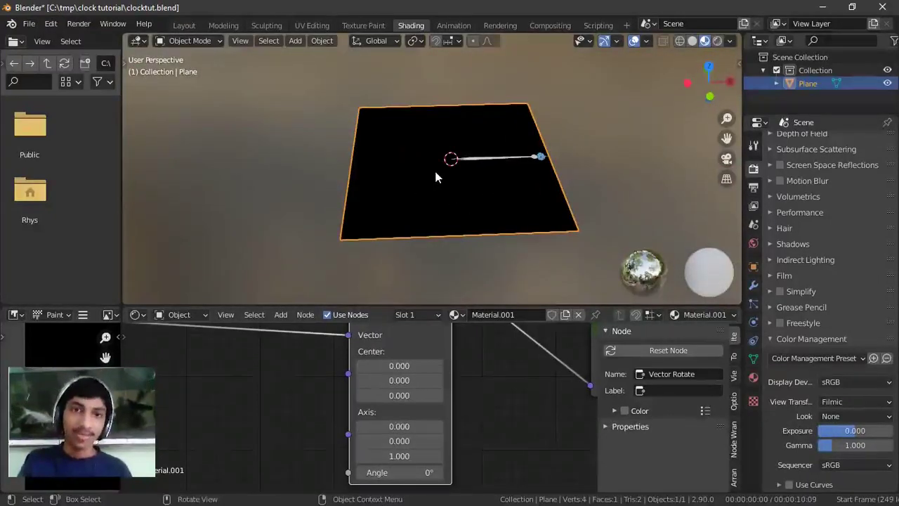
{"action": "key", "text": "r"}
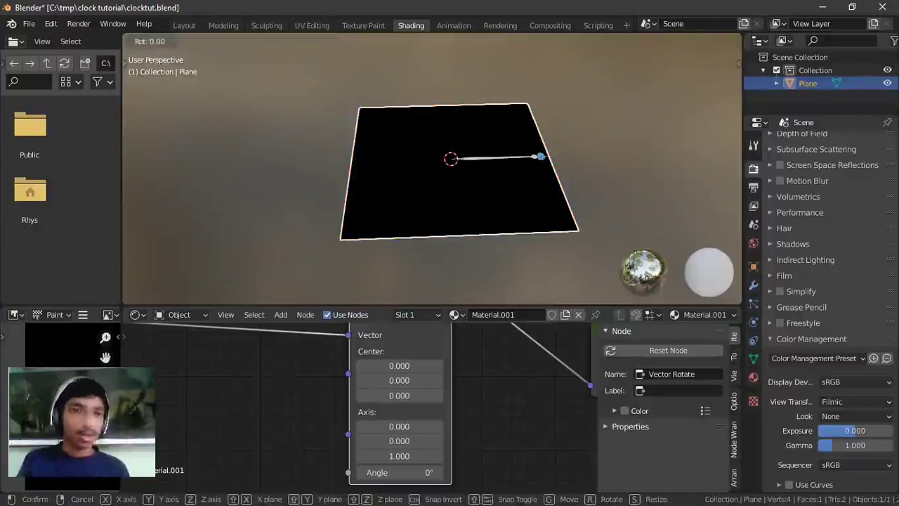
{"action": "key", "text": "z"}
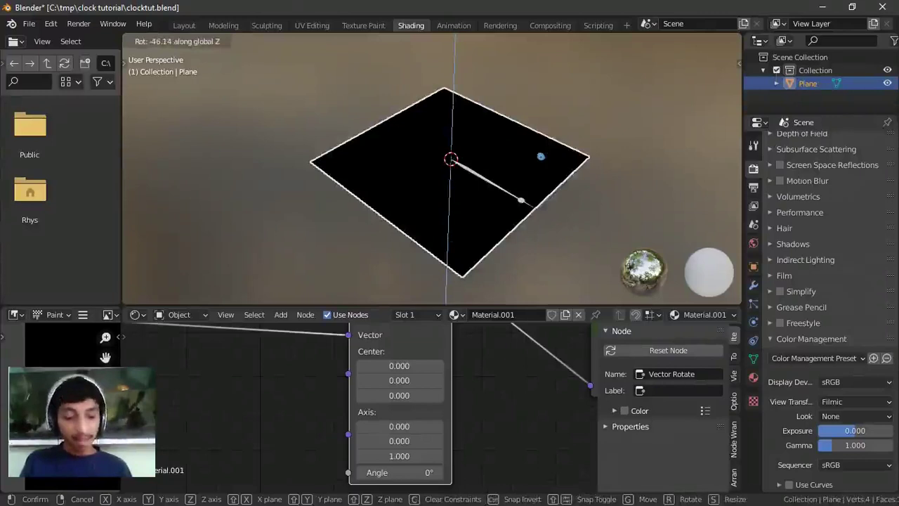
{"action": "key", "text": "x"}
{"action": "right_click", "coordinate": [414, 140]}
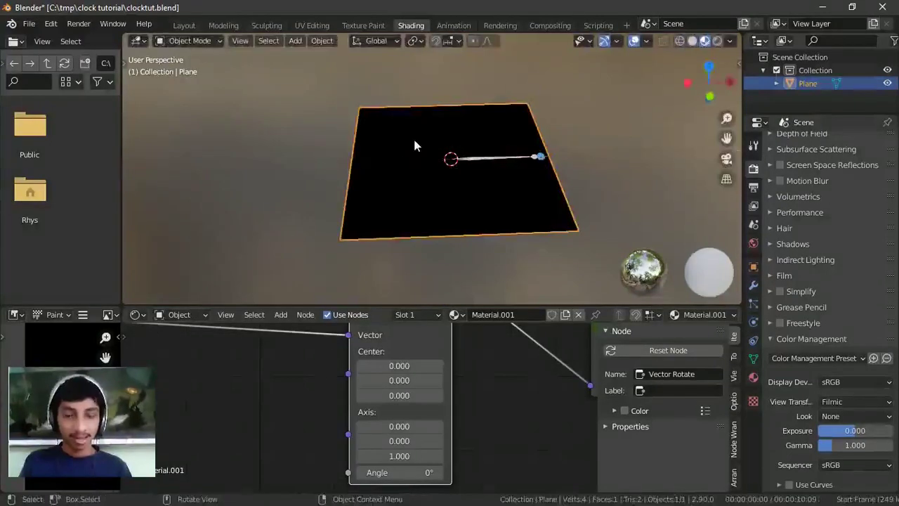
{"action": "key", "text": "r"}
{"action": "key", "text": "y"}
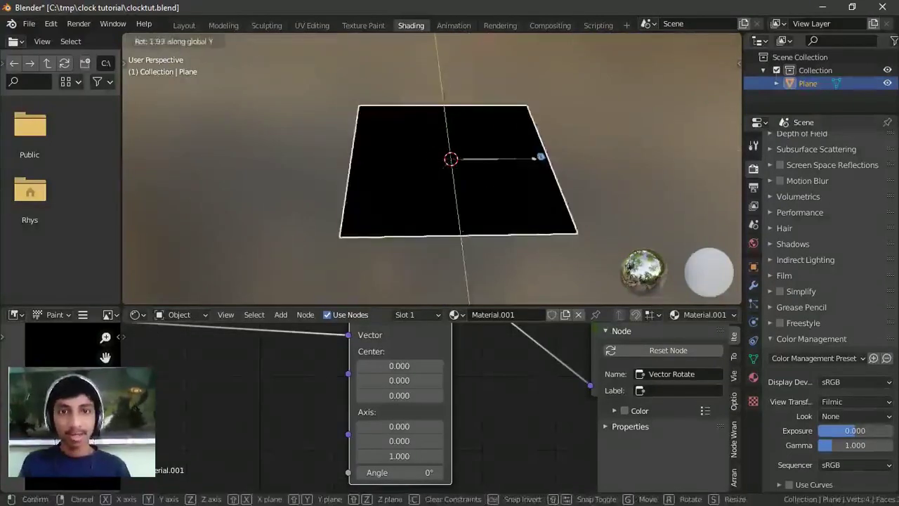
{"action": "right_click", "coordinate": [425, 293]}
- In top view, rotate the plane 90° about the global Z axis, and clear its rotation
{"action": "middle_click_drag", "start_coordinate": [401, 425], "coordinate": [389, 431]}
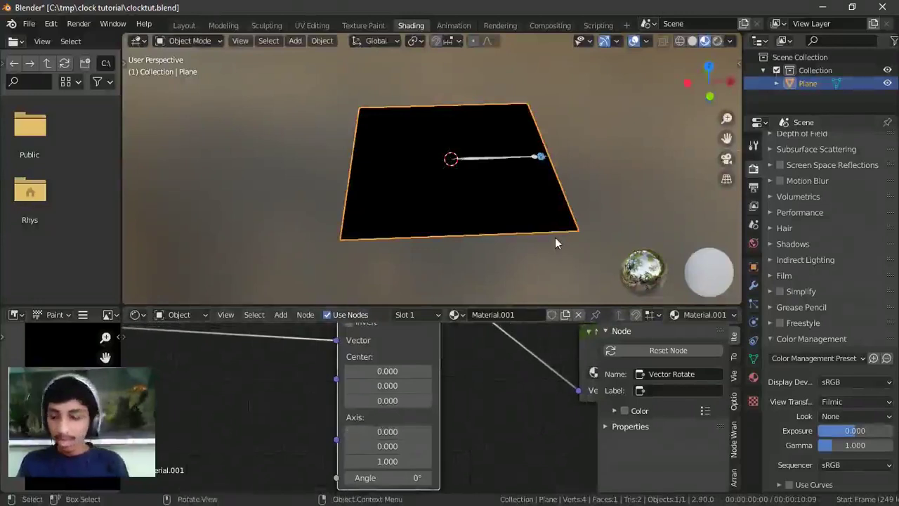
{"action": "key", "text": "KP_7"}
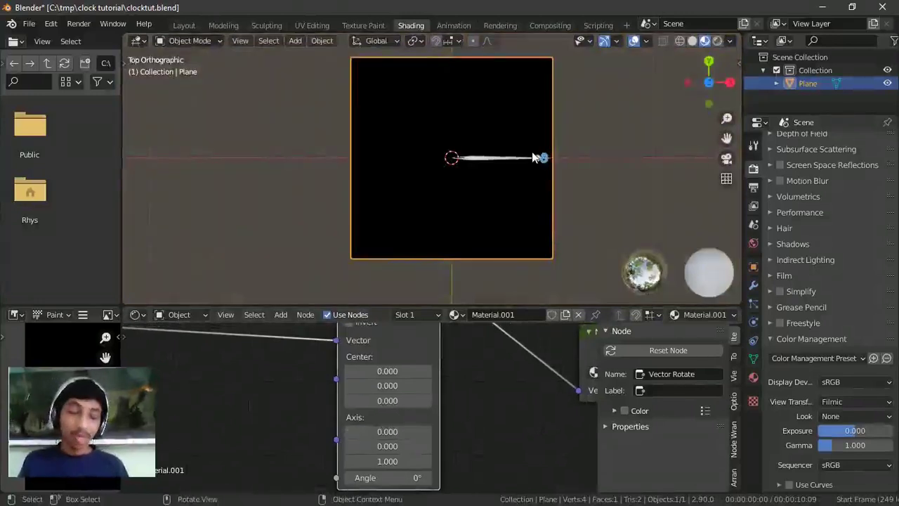
{"action": "type", "text": "r"}
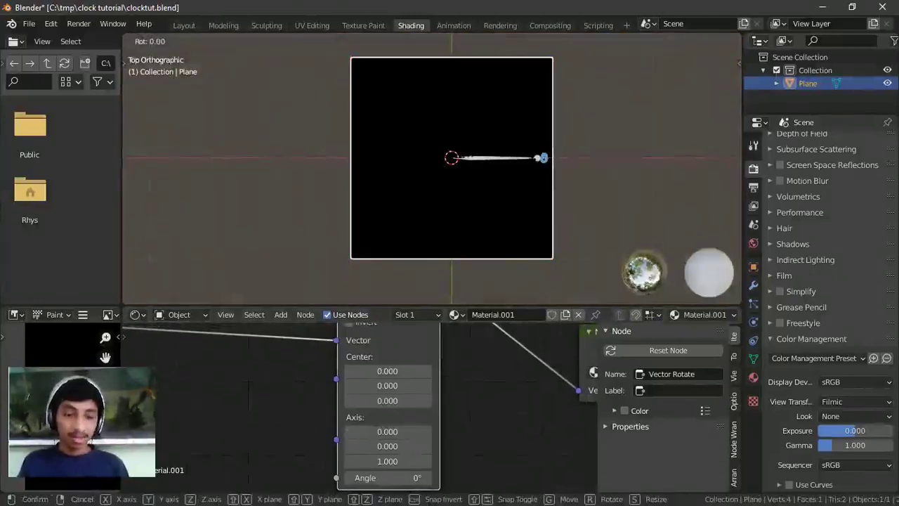
{"action": "type", "text": "90"}
{"action": "key", "text": "BackSpace"}
{"action": "key", "text": "BackSpace"}
{"action": "type", "text": "z"}
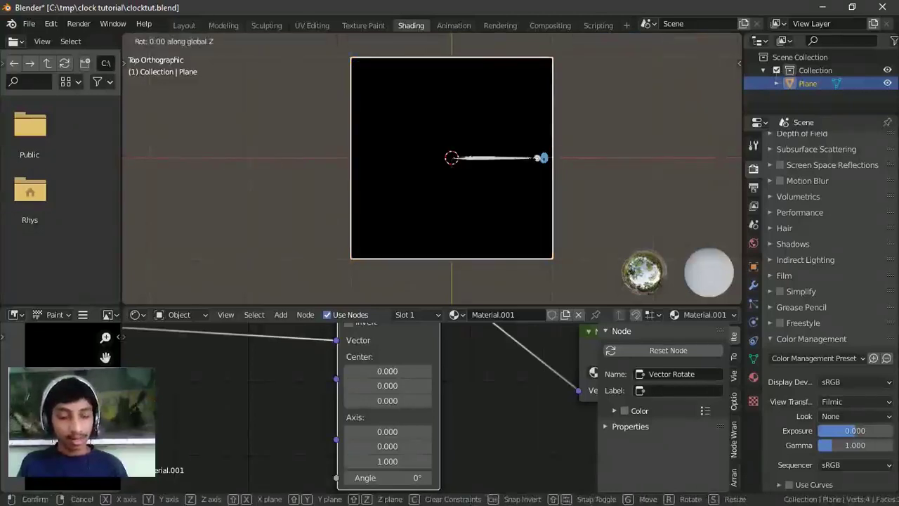
{"action": "type", "text": "90"}
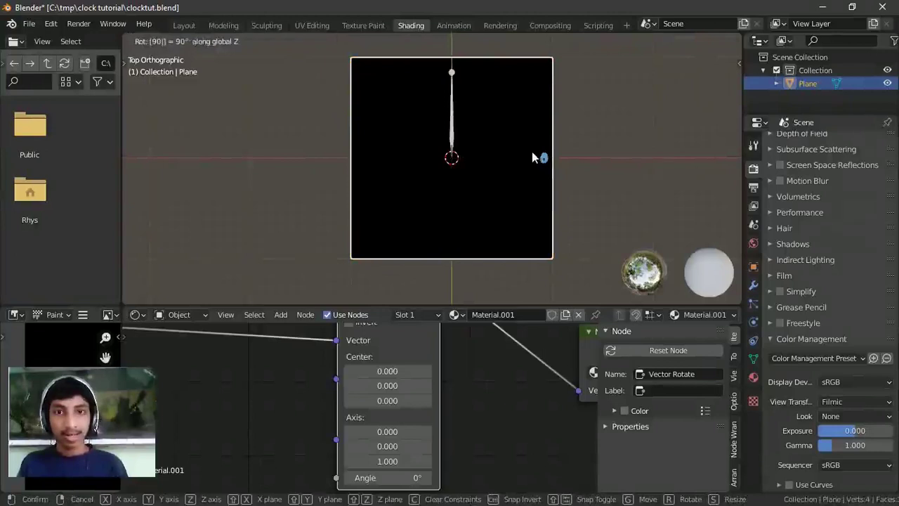
{"action": "key", "text": "Return"}
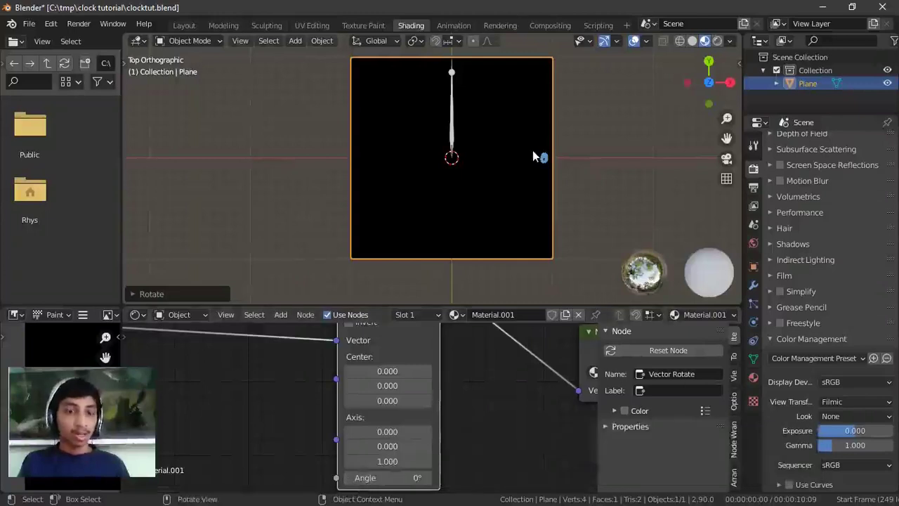
{"action": "key", "text": "alt+r"}
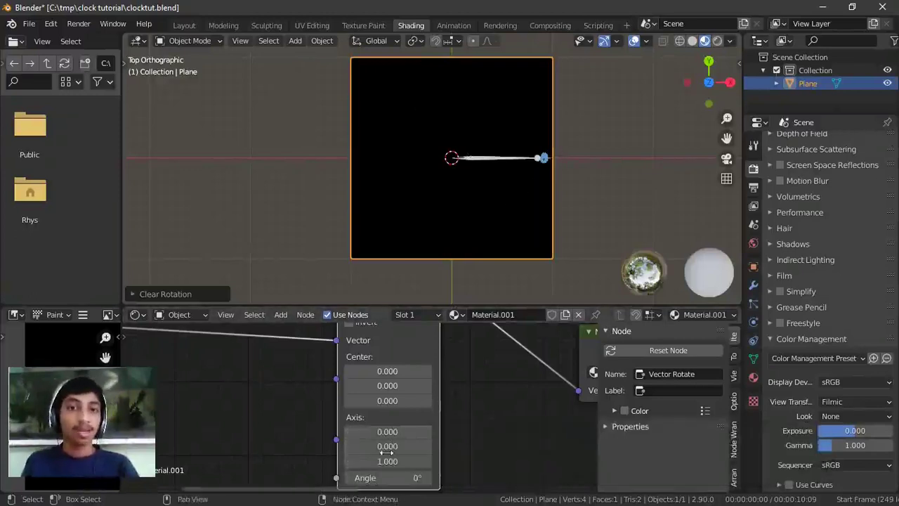
- Set the Vector Rotate node's Angle to 90° and show the clock hand in top view
{"action": "middle_click_drag", "start_coordinate": [434, 154], "coordinate": [281, 50]}
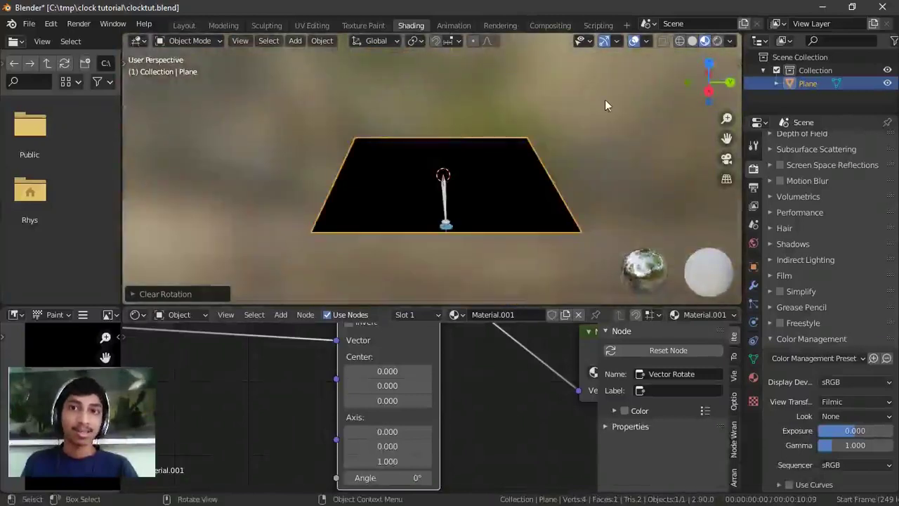
{"action": "middle_click_drag", "start_coordinate": [711, 76], "coordinate": [731, 61]}
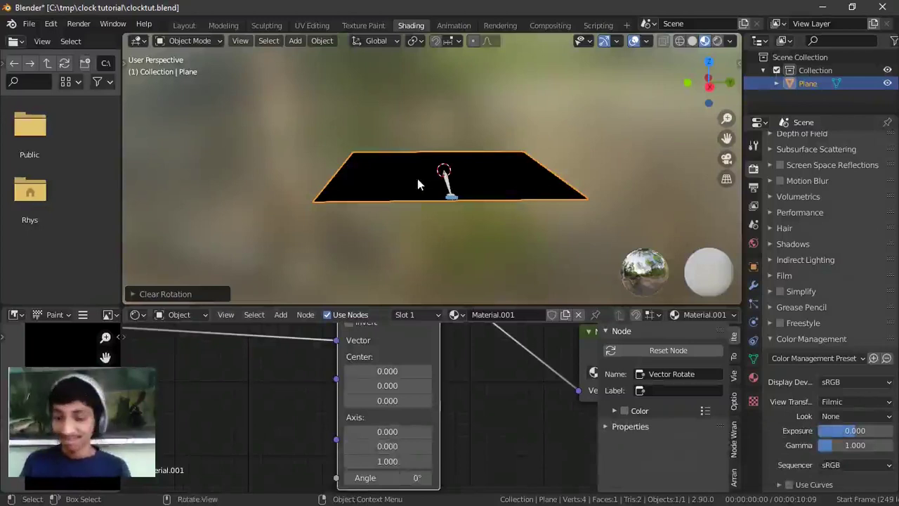
{"action": "left_click_drag", "start_coordinate": [407, 478], "coordinate": [449, 478]}
{"action": "key", "text": "ctrl+z"}
{"action": "double_click", "coordinate": [403, 479]}
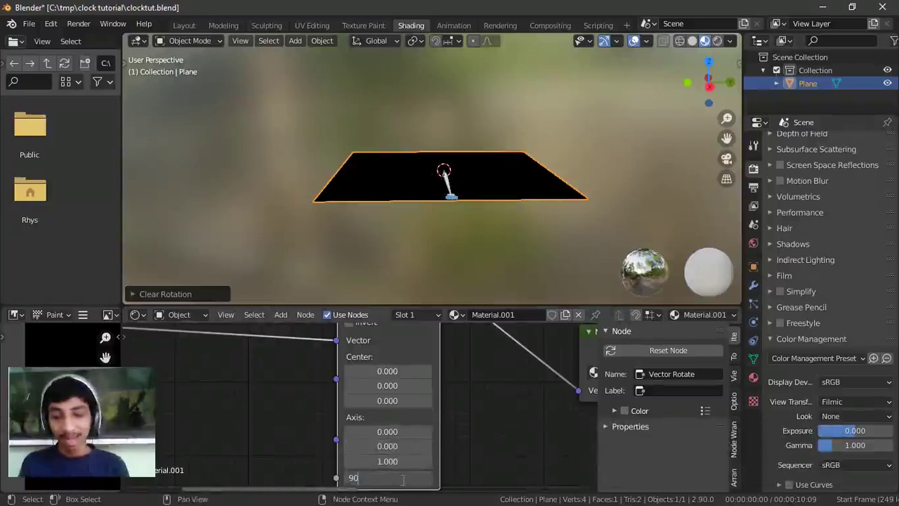
{"action": "key", "text": "Return"}
{"action": "key", "text": "KP_7"}
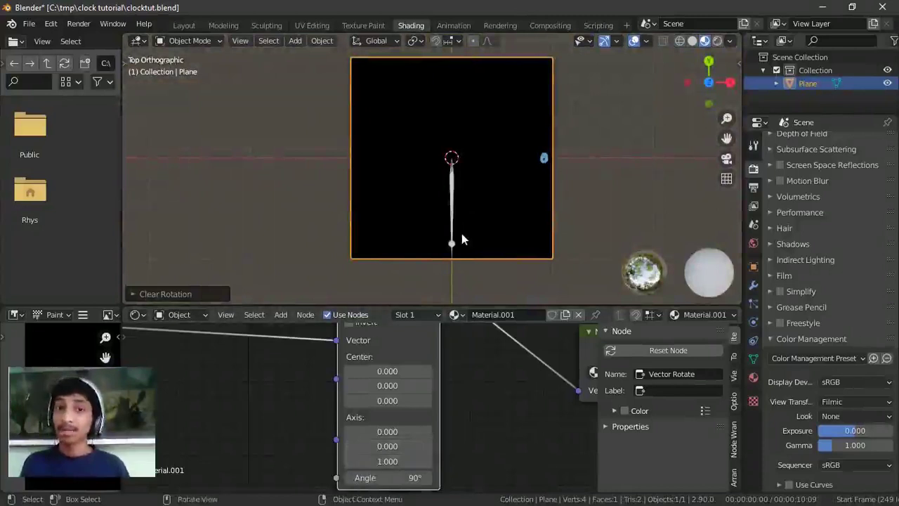
- Switch the Vector Rotate node's rotation axis to Y by setting Axis Z to 0 and Axis Y to 1
{"action": "left_click", "coordinate": [398, 461]}
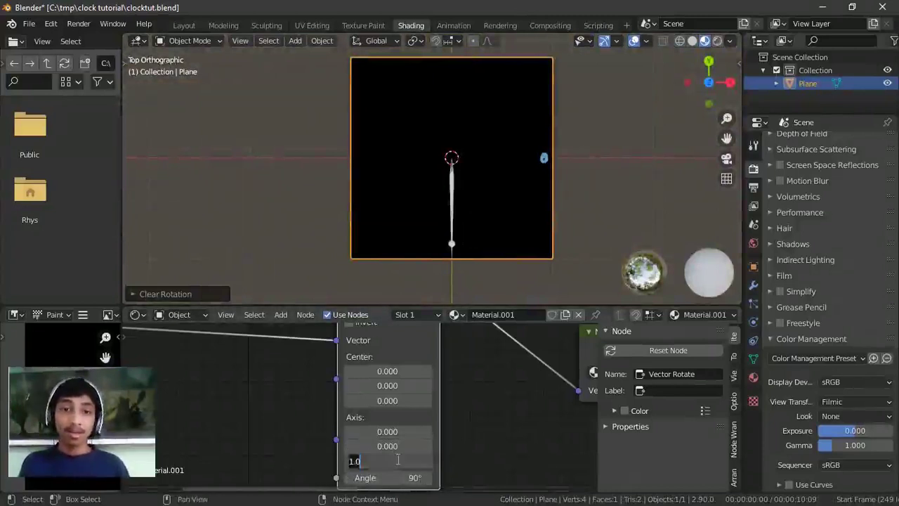
{"action": "type", "text": "0"}
{"action": "left_click", "coordinate": [411, 446]}
{"action": "type", "text": "1"}
{"action": "key", "text": "Return"}
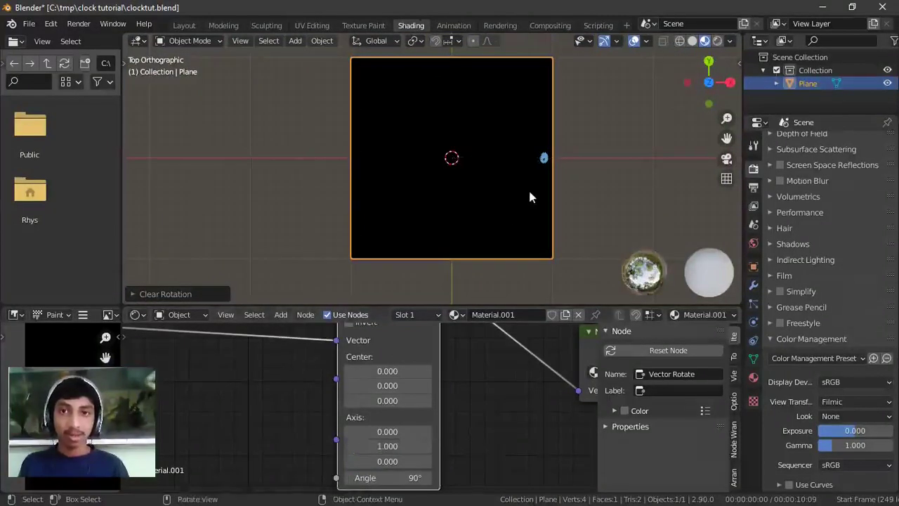
- Try varying the Vector Rotate node's Angle about the Y axis, and reset it to 0°
{"action": "mouse_move", "coordinate": [390, 478]}
{"action": "left_mouse_down"}
{"action": "mouse_move", "coordinate": [372, 478]}
{"action": "mouse_move", "coordinate": [471, 478]}
{"action": "mouse_move", "coordinate": [373, 478]}
{"action": "left_mouse_up"}
{"action": "key", "text": "Escape"}
{"action": "left_click", "coordinate": [412, 477]}
{"action": "type", "text": "0"}
{"action": "key", "text": "Return"}
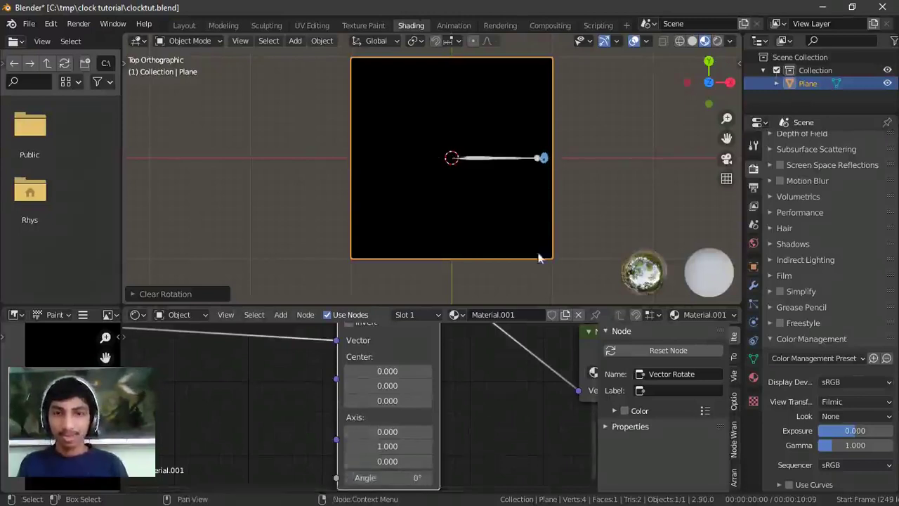
- Try rotating the plane itself about the global Y axis, and cancel the rotation
{"action": "key", "text": "r"}
{"action": "key", "text": "y"}
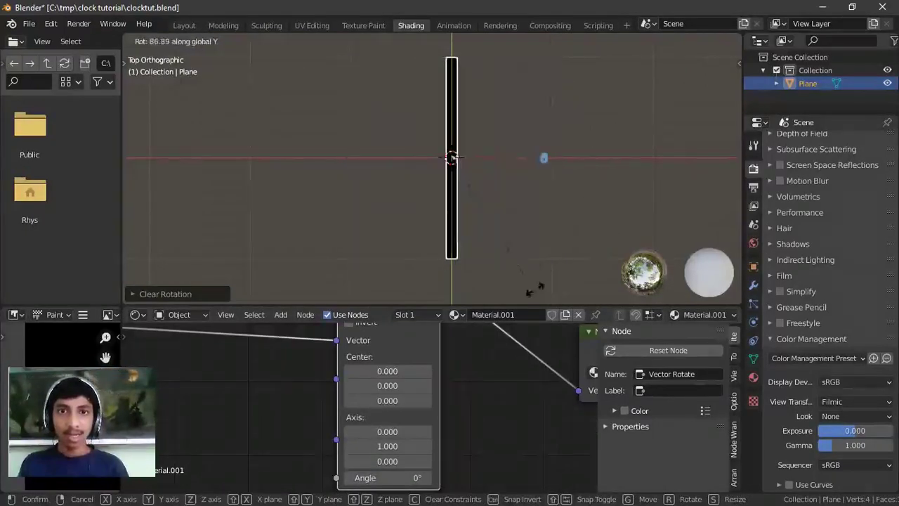
{"action": "key", "text": "Escape"}
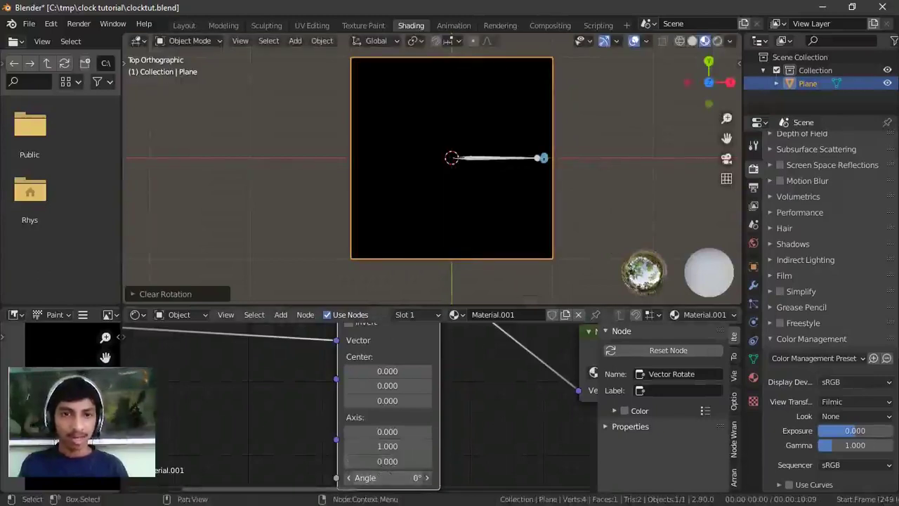
- Test the Y-axis rotation with negative Angle values on the Vector Rotate node, and return the Angle to 0°
{"action": "left_click_drag", "start_coordinate": [391, 477], "coordinate": [288, 478]}
{"action": "key", "text": "Escape"}
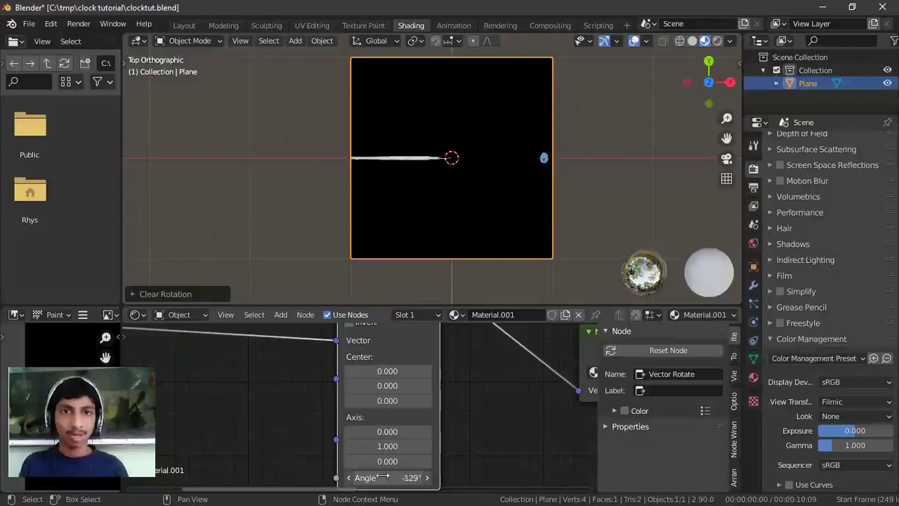
{"action": "left_click_drag", "start_coordinate": [390, 478], "coordinate": [402, 478], "text": "shift"}
{"action": "left_click", "coordinate": [401, 478]}
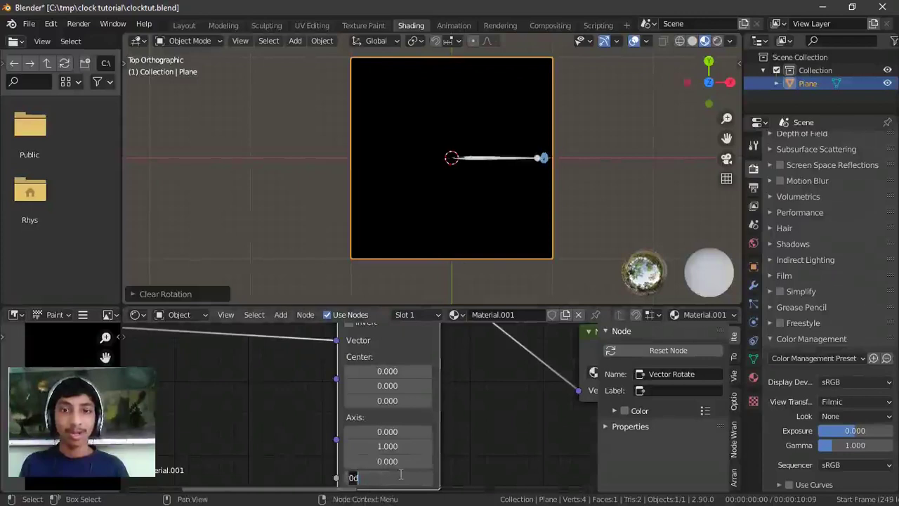
{"action": "type", "text": "......"}
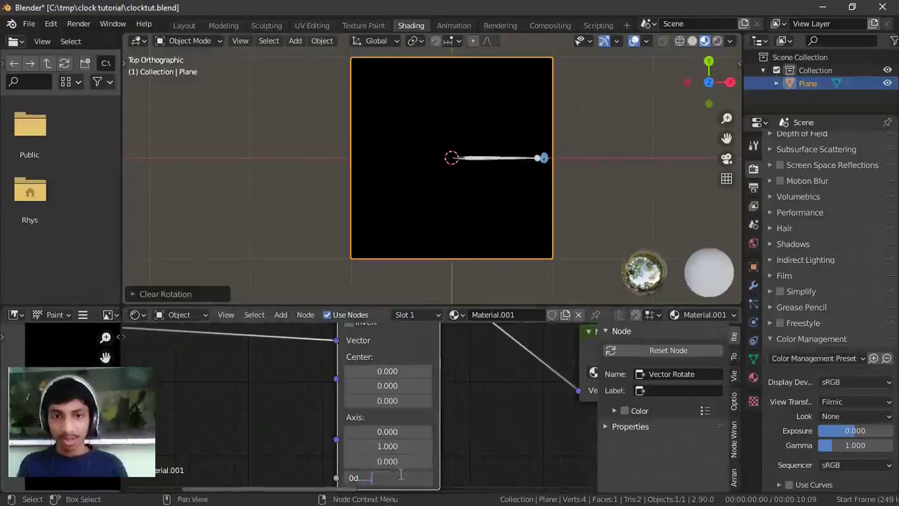
{"action": "key", "text": "BackSpace"}
{"action": "key", "text": "BackSpace"}
{"action": "key", "text": "BackSpace"}
{"action": "key", "text": "BackSpace"}
{"action": "key", "text": "BackSpace"}
{"action": "key", "text": "BackSpace"}
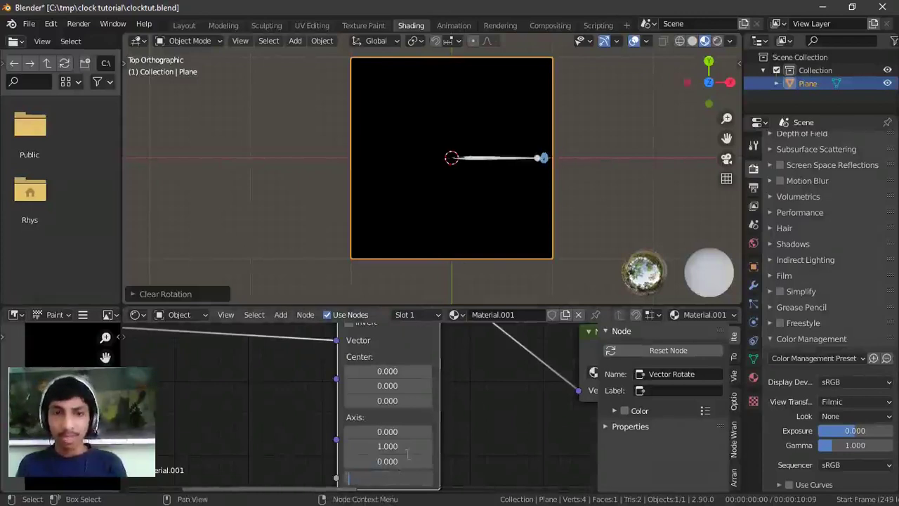
{"action": "type", "text": ".000000"}
{"action": "key", "text": "Return"}
{"action": "left_click", "coordinate": [397, 480]}
{"action": "type", "text": "0d"}
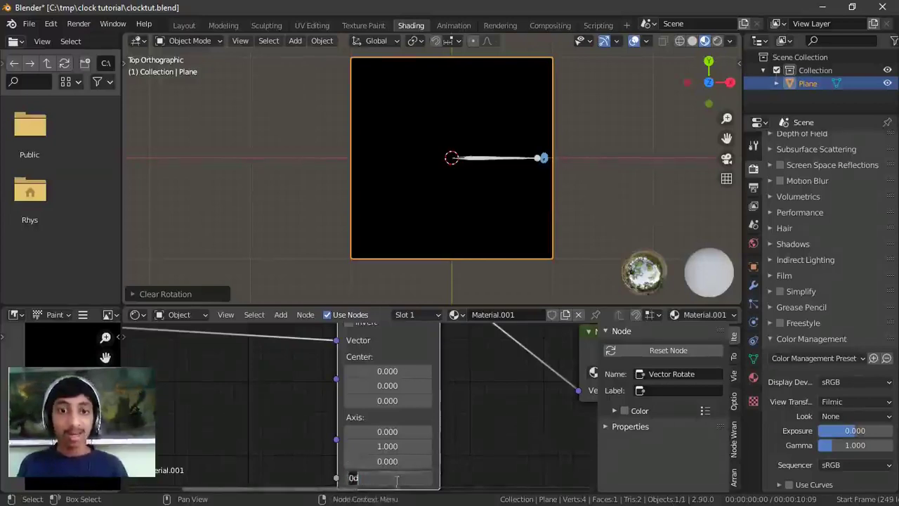
{"action": "key", "text": "Return"}
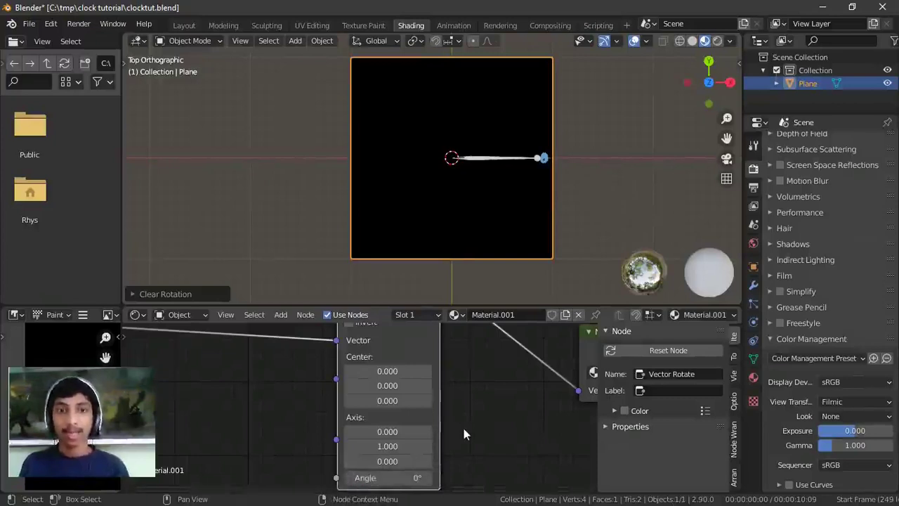
- Restore the Vector Rotate node's rotation axis to Z by setting Axis Y to 0 and Axis Z to 1
{"action": "scroll", "coordinate": [417, 412], "scroll_direction": "down", "scroll_amount": 1}
{"action": "left_click", "coordinate": [398, 443]}
{"action": "type", "text": "0"}
{"action": "key", "text": "Tab"}
{"action": "type", "text": "1"}
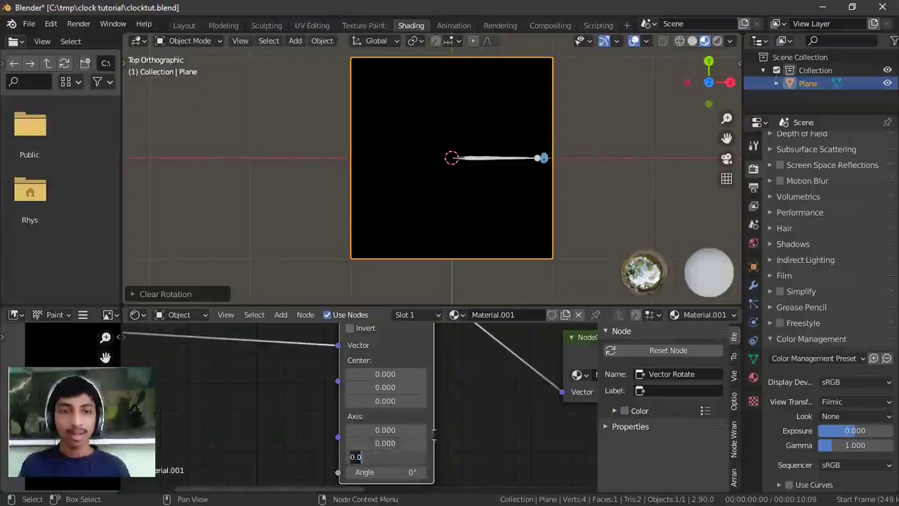
{"action": "key", "text": "Return"}
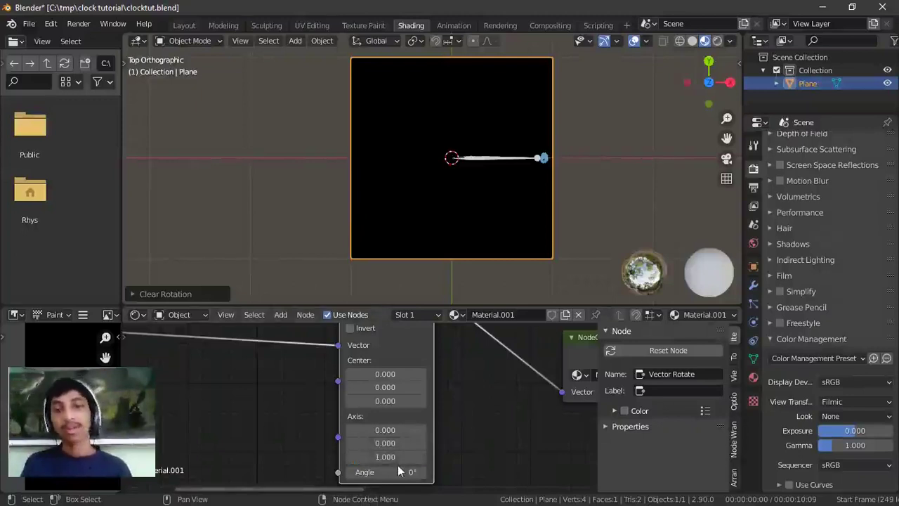
- Set the Vector Rotate node's Angle to -90° so the clock hand points straight up
{"action": "mouse_move", "coordinate": [398, 471]}
{"action": "left_mouse_down"}
{"action": "mouse_move", "coordinate": [267, 471]}
{"action": "mouse_move", "coordinate": [398, 472]}
{"action": "left_mouse_up"}
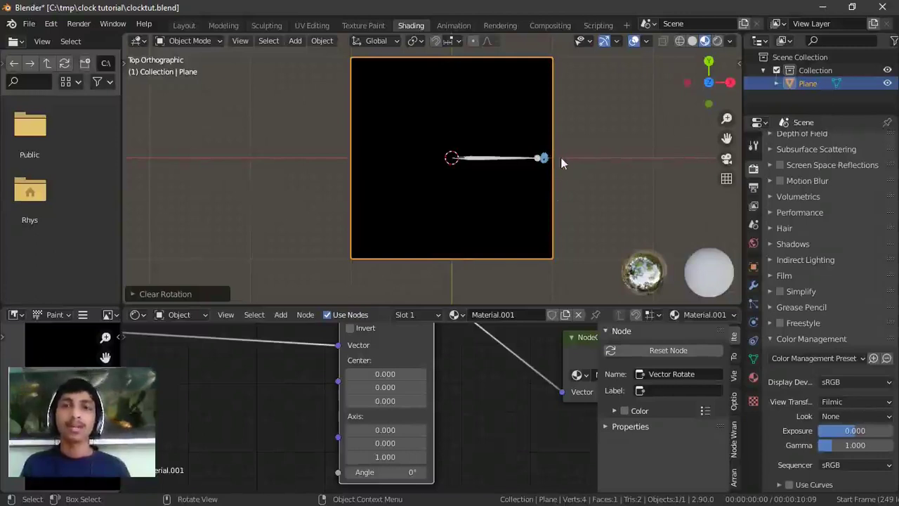
{"action": "left_click", "coordinate": [412, 471]}
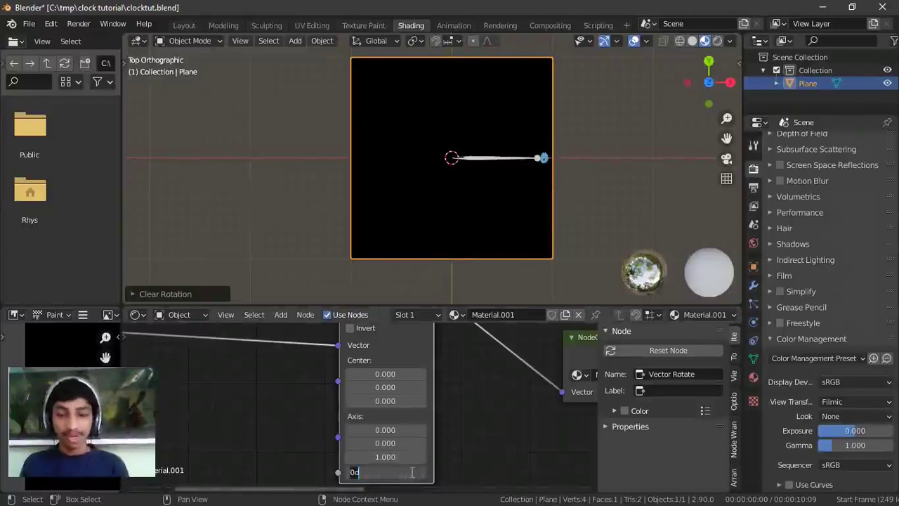
{"action": "type", "text": "90"}
{"action": "key", "text": "Return"}
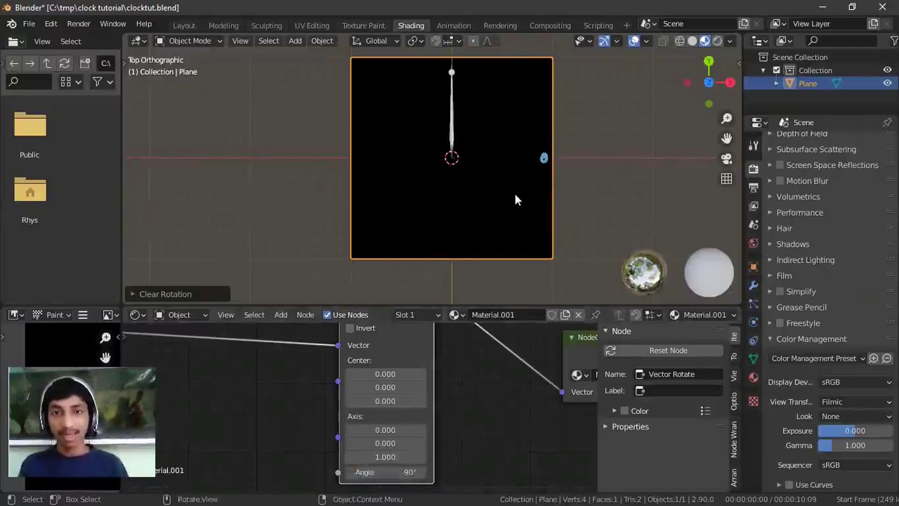
- Add a Value input node and place it beside the Vector Rotate node, near its Angle input
{"action": "middle_click_drag", "start_coordinate": [334, 392], "coordinate": [408, 380]}
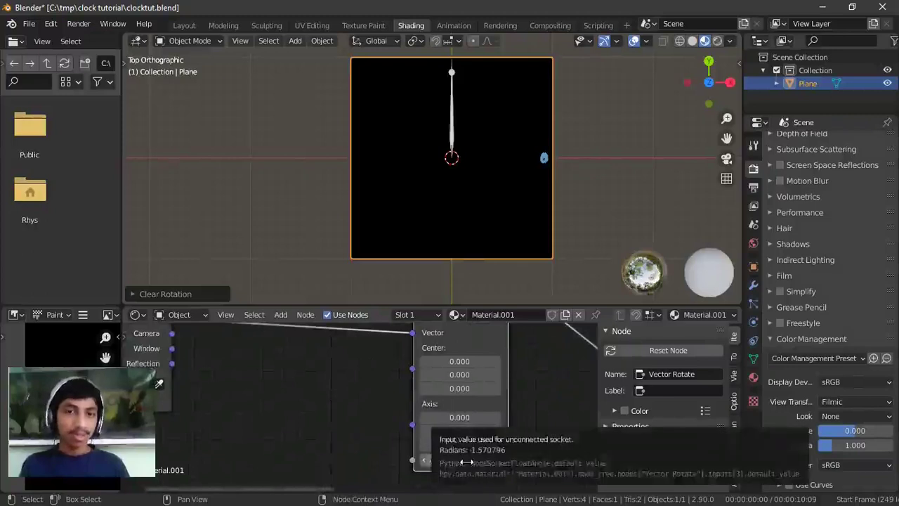
{"action": "middle_click_drag", "start_coordinate": [353, 451], "coordinate": [446, 396]}
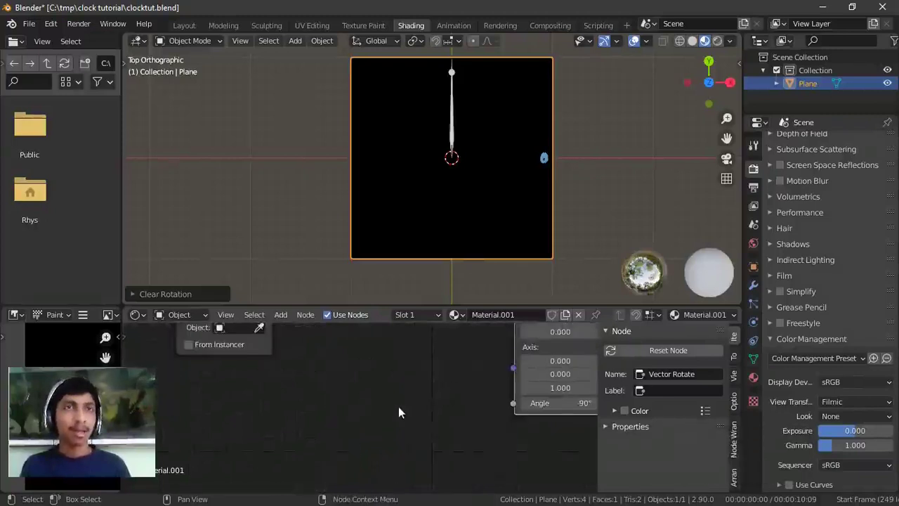
{"action": "middle_click_drag", "start_coordinate": [398, 406], "coordinate": [269, 449]}
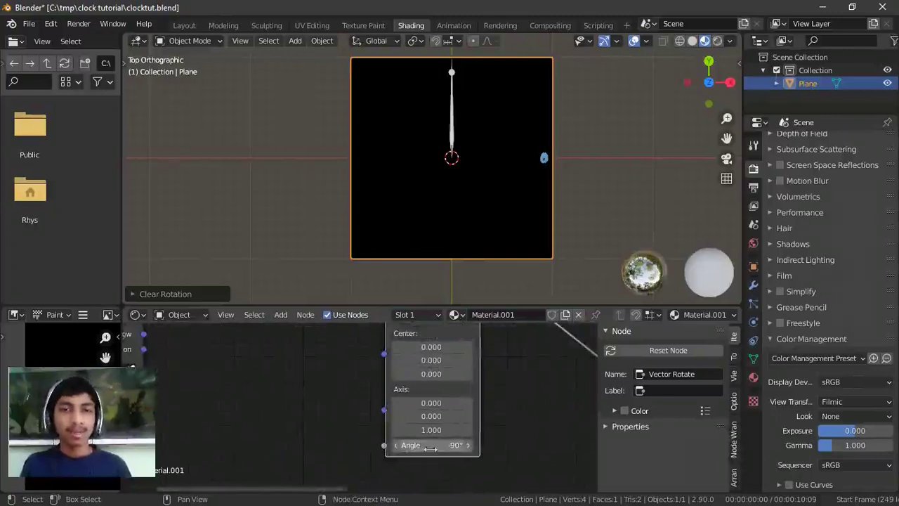
{"action": "middle_click_drag", "start_coordinate": [375, 450], "coordinate": [401, 440]}
{"action": "key", "text": "shift+a"}
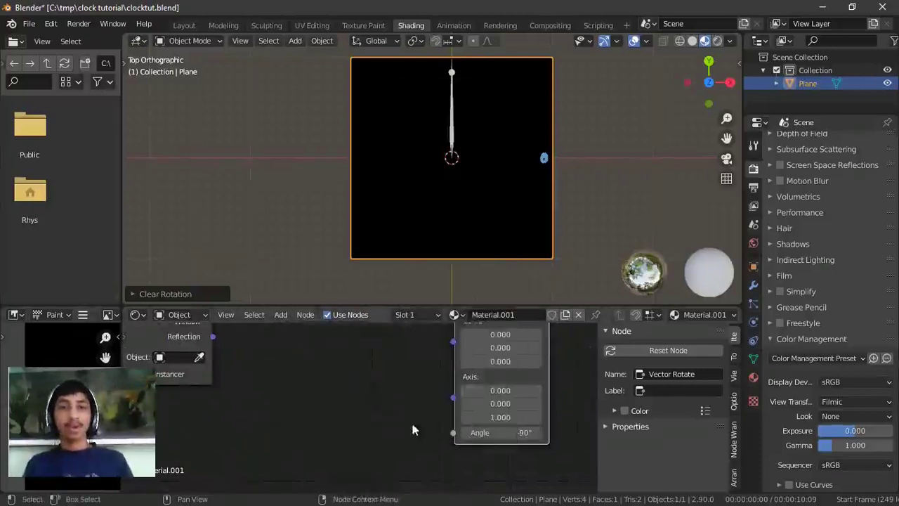
{"action": "key", "text": "shift+a"}
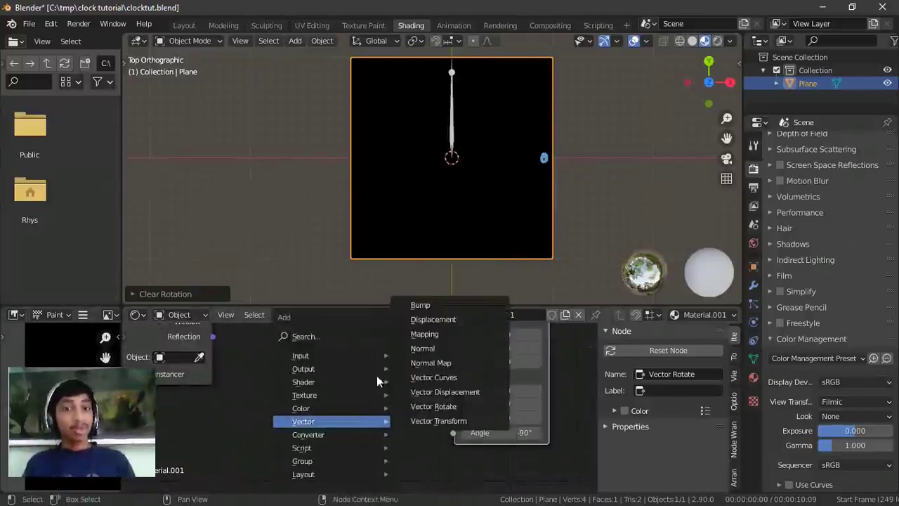
{"action": "mouse_move", "coordinate": [307, 354]}
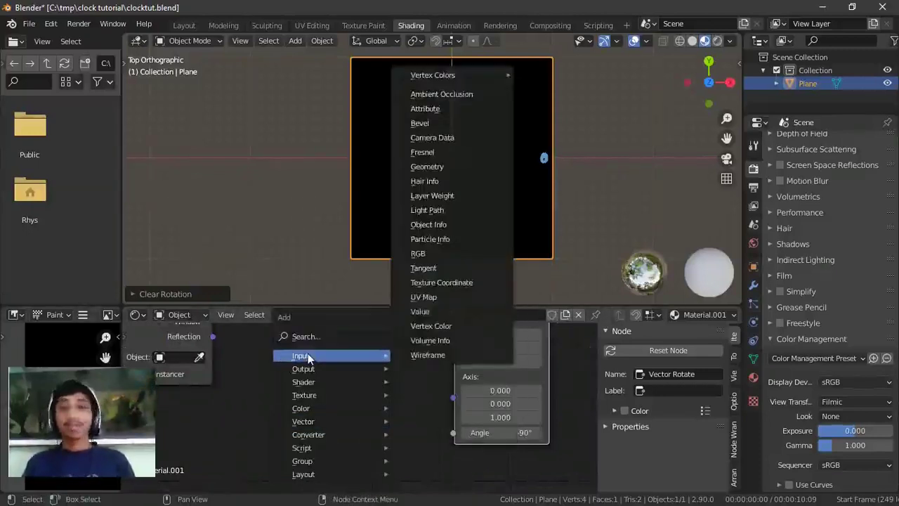
{"action": "left_click", "coordinate": [426, 311]}
{"action": "left_click", "coordinate": [319, 396]}
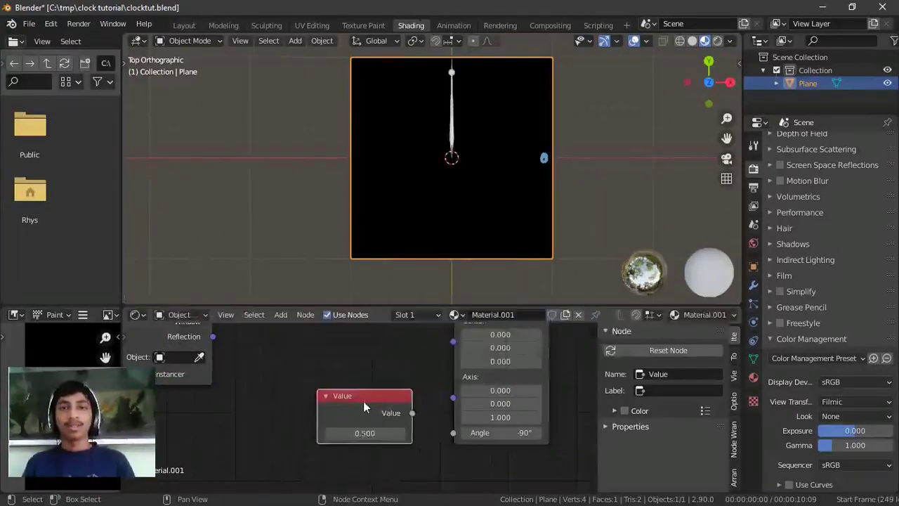
{"action": "left_click_drag", "start_coordinate": [364, 405], "coordinate": [301, 424]}
{"action": "middle_click_drag", "start_coordinate": [302, 426], "coordinate": [362, 412]}
{"action": "scroll", "coordinate": [362, 413], "scroll_direction": "up", "scroll_amount": 4}
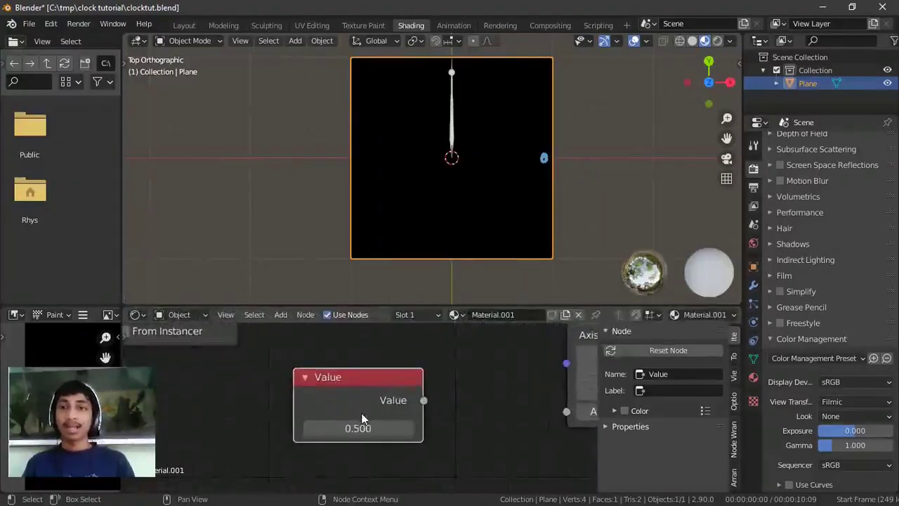
- Try driving the Value node with the expression #frame, and delete the driver from its value field
{"action": "double_click", "coordinate": [357, 430]}
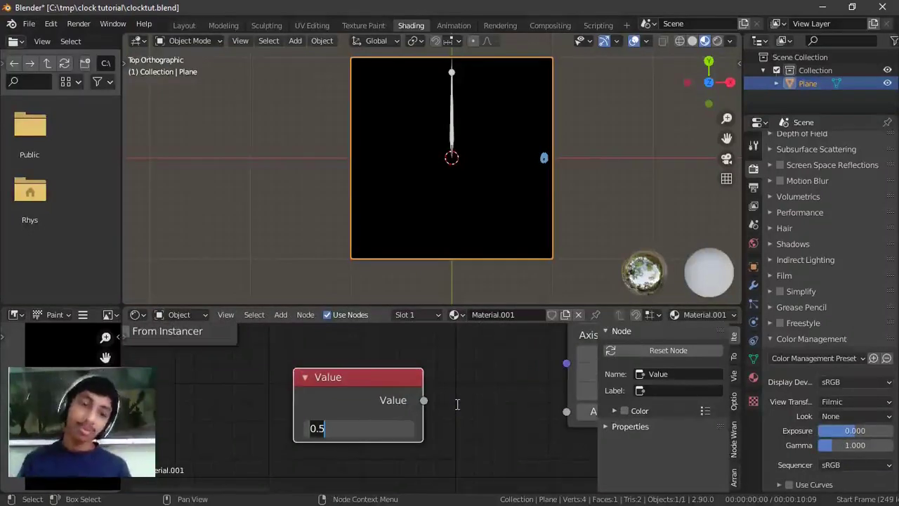
{"action": "key", "text": "BackSpace"}
{"action": "type", "text": "#frame"}
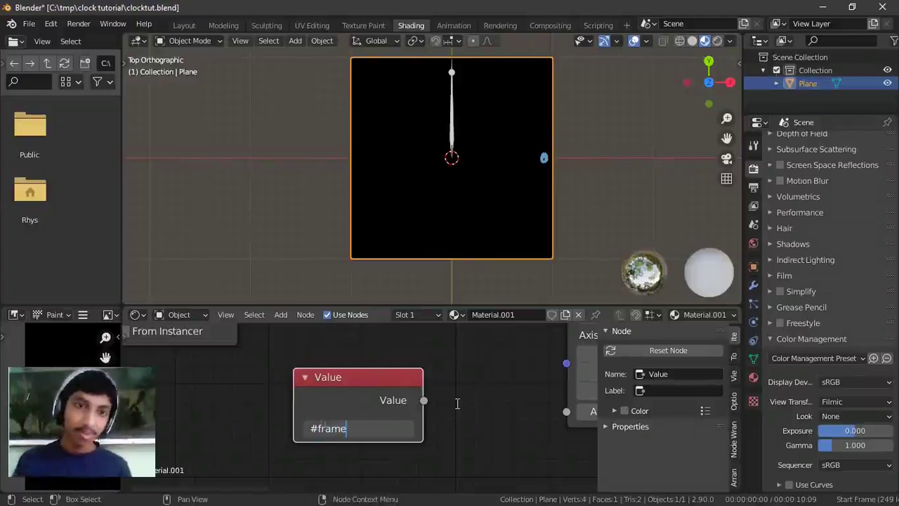
{"action": "key", "text": "Return"}
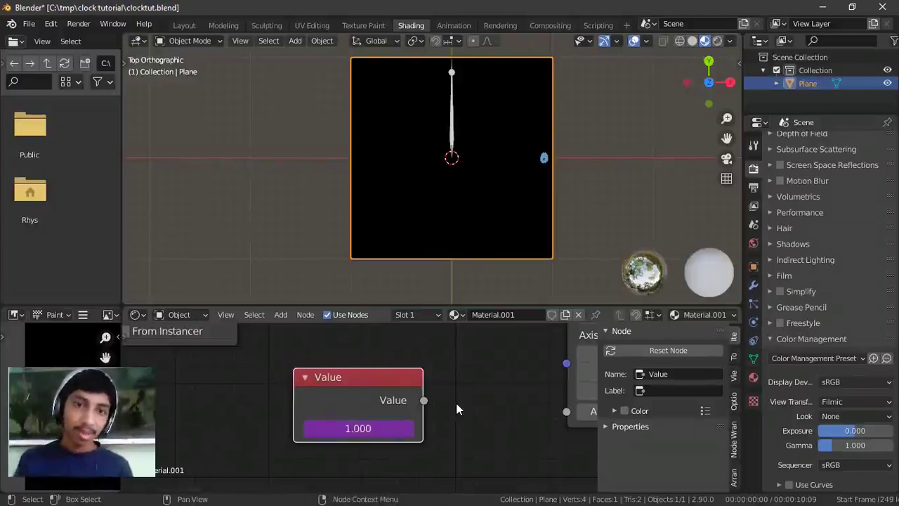
{"action": "right_click", "coordinate": [388, 426]}
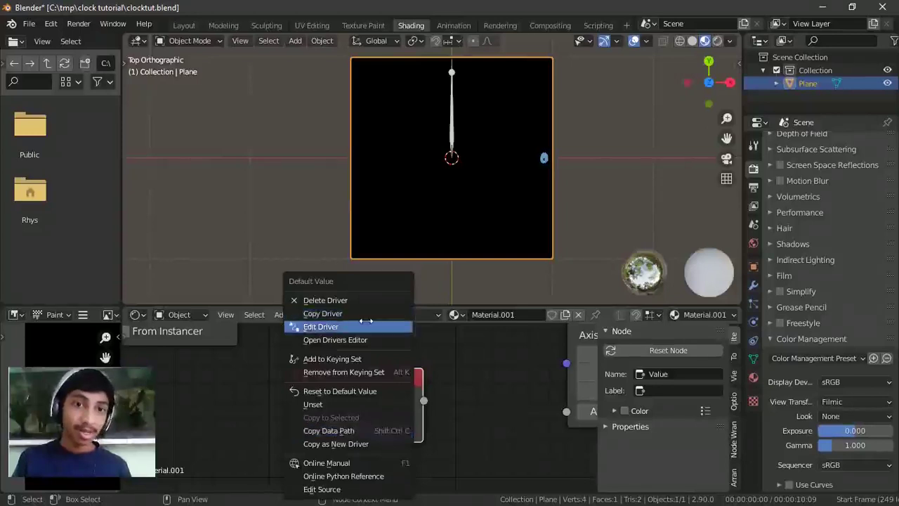
{"action": "left_click", "coordinate": [365, 300]}
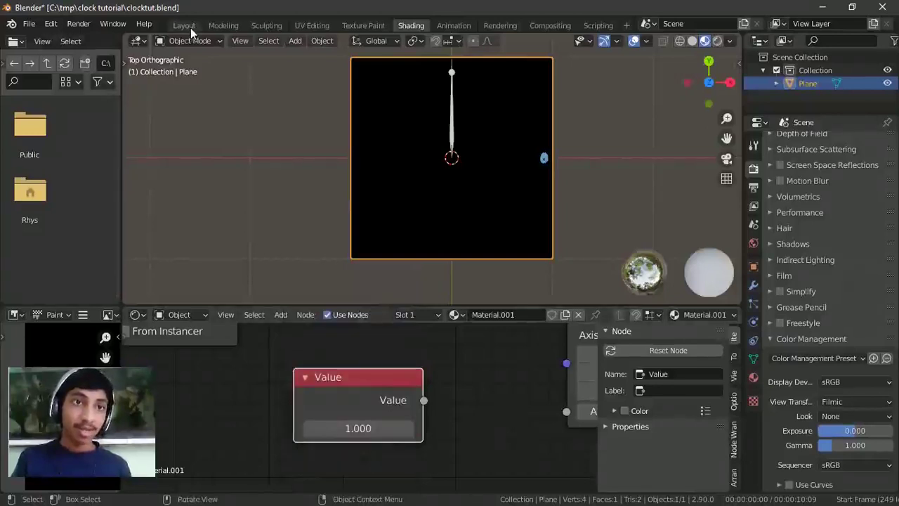
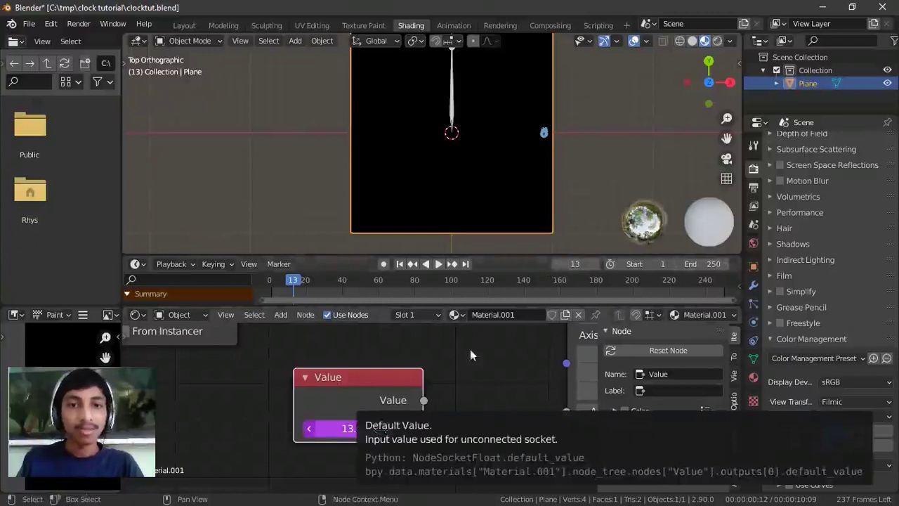
- Return the timeline to frame 1 and move the Value node farther away from the Vector Rotate node
{"action": "left_click", "coordinate": [401, 265]}
{"action": "scroll", "coordinate": [383, 400], "scroll_direction": "down", "scroll_amount": 2}
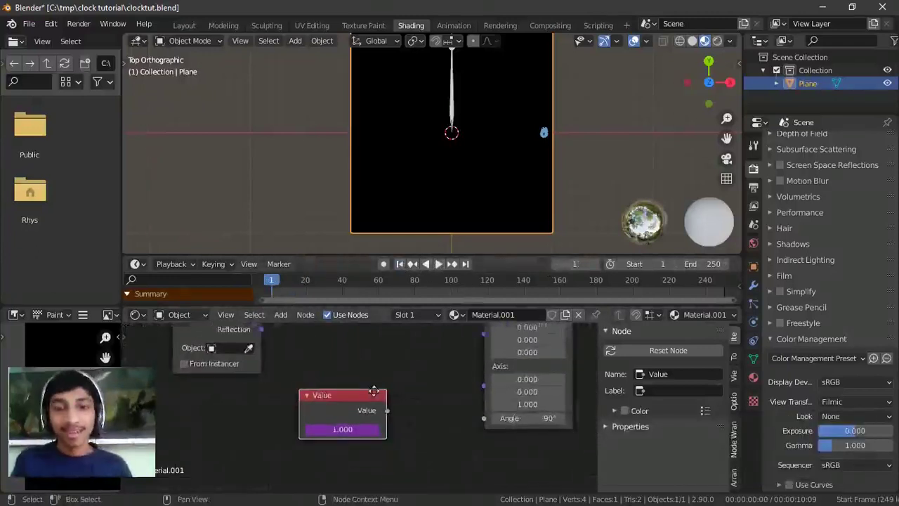
{"action": "middle_click_drag", "start_coordinate": [374, 391], "coordinate": [385, 383]}
{"action": "left_click_drag", "start_coordinate": [385, 383], "coordinate": [254, 395]}
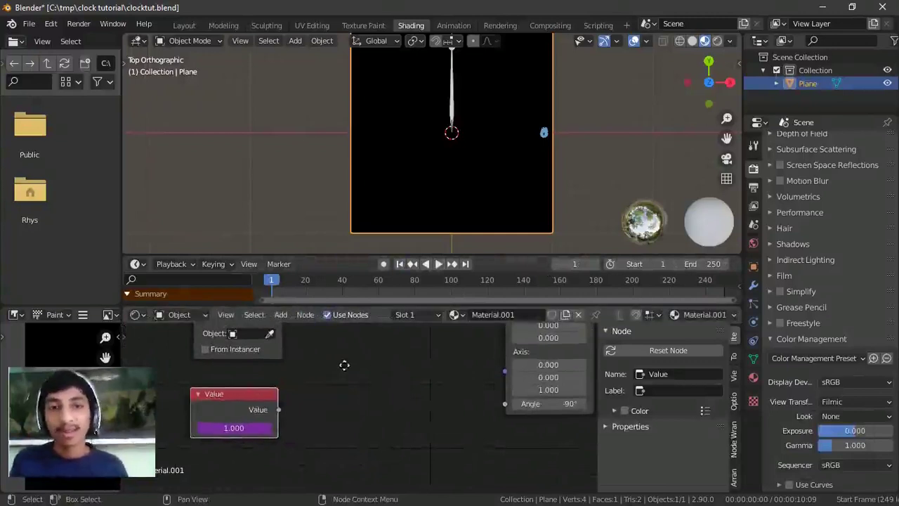
{"action": "middle_click_drag", "start_coordinate": [344, 365], "coordinate": [328, 383]}
{"action": "scroll", "coordinate": [352, 385], "scroll_direction": "down", "scroll_amount": 1}
{"action": "middle_click_drag", "start_coordinate": [386, 389], "coordinate": [383, 397]}
- Add a Math node, connect the Value output directly to the Vector Rotate node's Angle, and park the Math node below the link
{"action": "key", "text": "shift+a"}
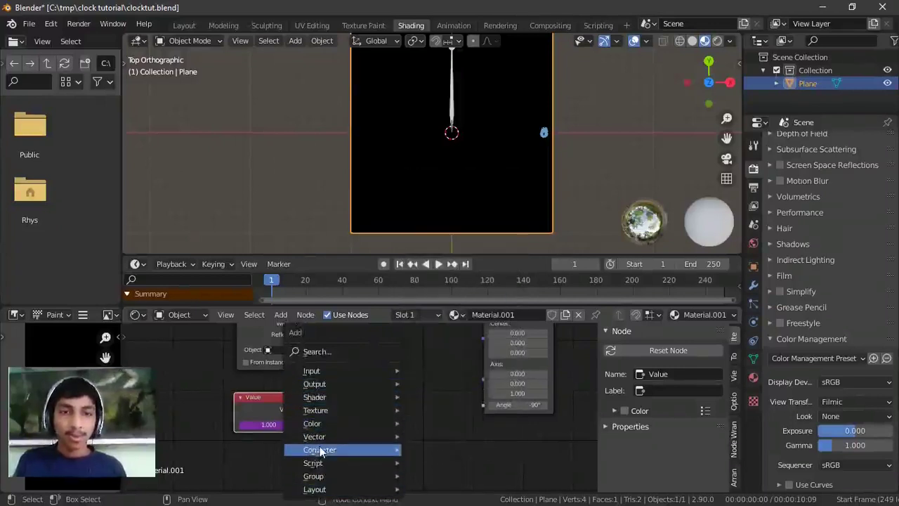
{"action": "mouse_move", "coordinate": [321, 451]}
{"action": "left_click", "coordinate": [421, 350]}
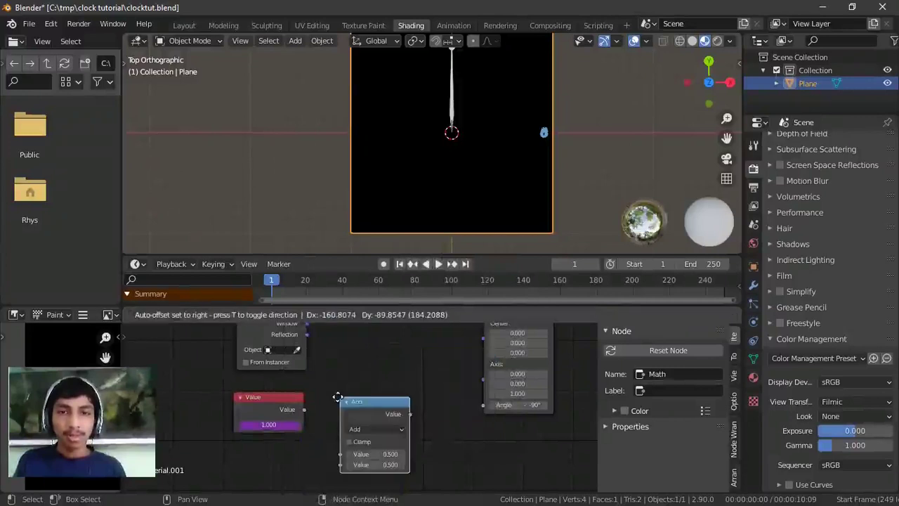
{"action": "left_click", "coordinate": [338, 398]}
{"action": "left_click_drag", "start_coordinate": [304, 409], "coordinate": [485, 406]}
{"action": "left_click_drag", "start_coordinate": [365, 419], "coordinate": [403, 459]}
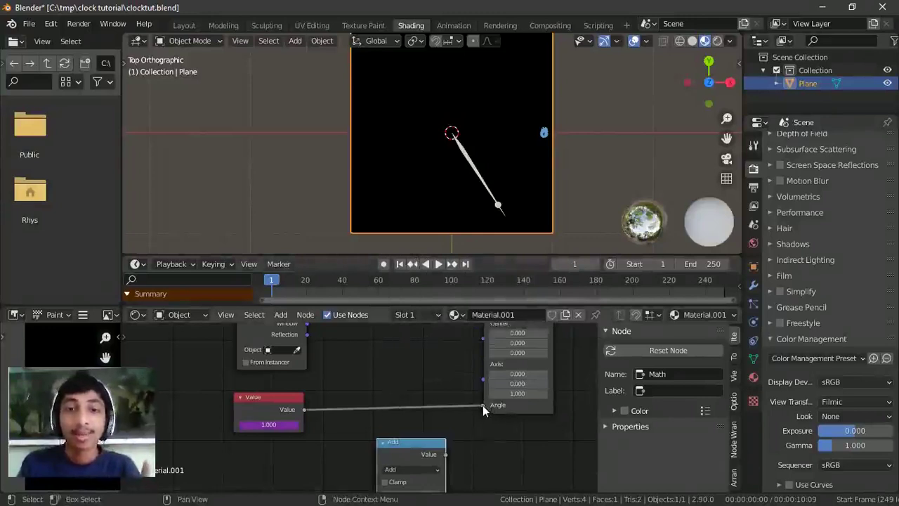
- Disconnect the Value output from Angle, reconnect it, and disconnect it again to compare the clock hand's rotation
{"action": "left_click_drag", "start_coordinate": [483, 405], "coordinate": [440, 420]}
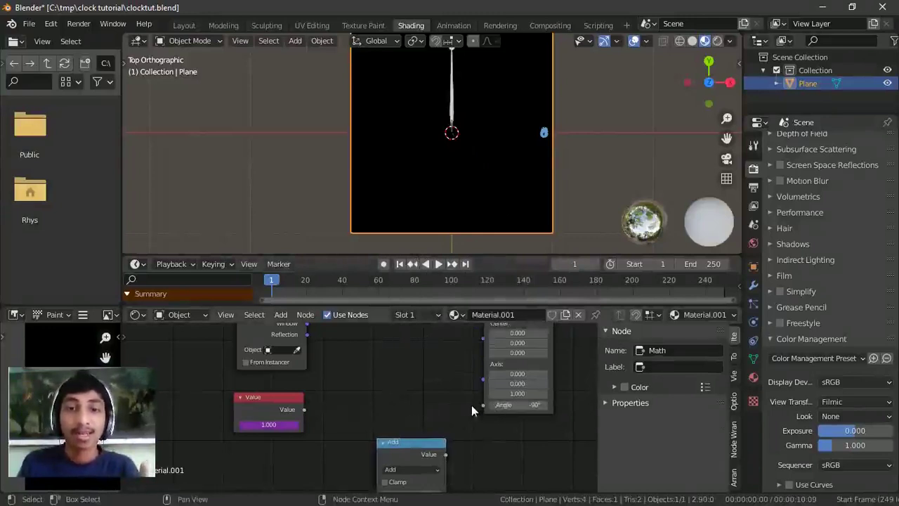
{"action": "left_click_drag", "start_coordinate": [304, 409], "coordinate": [488, 411]}
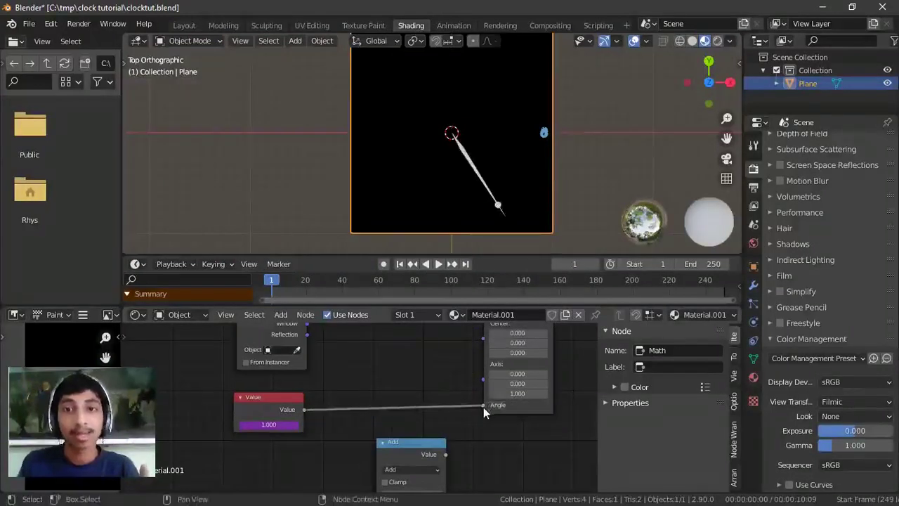
{"action": "left_click_drag", "start_coordinate": [483, 407], "coordinate": [429, 423]}
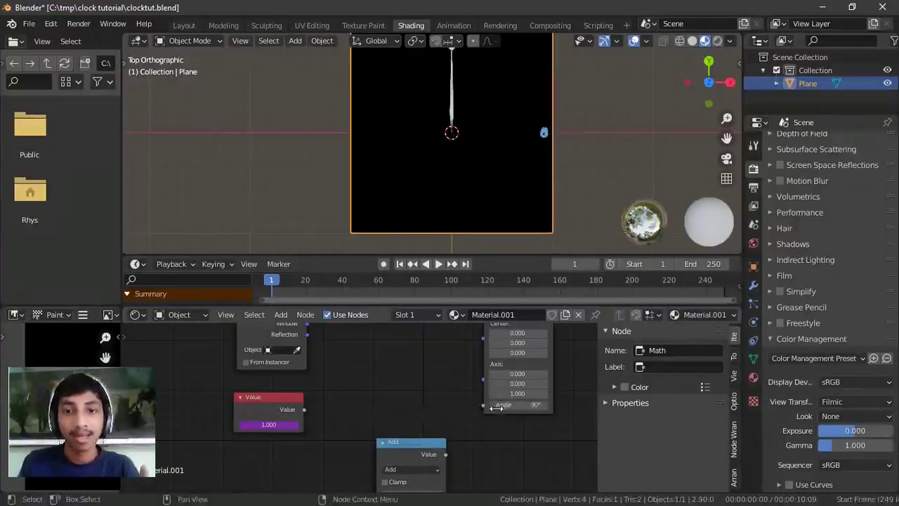
- Try an Angle of 1° on the Vector Rotate node, and set it to 0°
{"action": "left_click", "coordinate": [500, 406]}
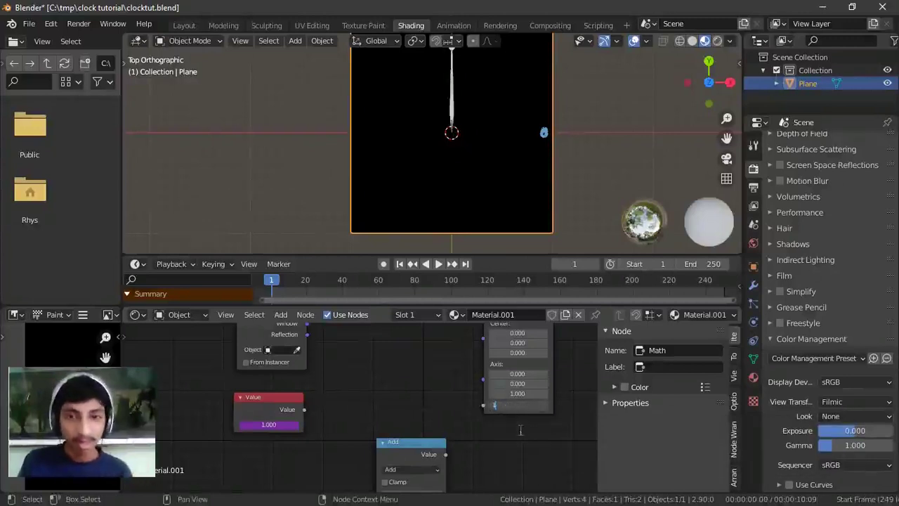
{"action": "key", "text": "Return"}
{"action": "left_click", "coordinate": [514, 404]}
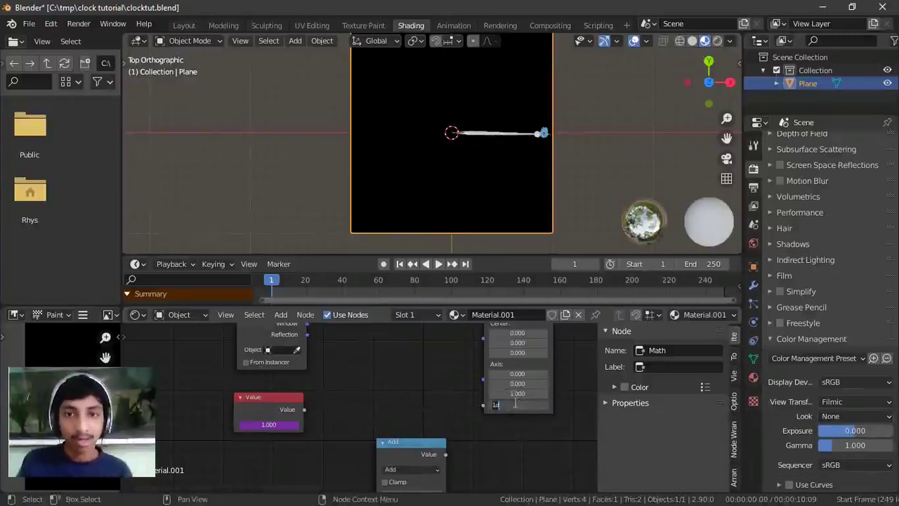
{"action": "type", "text": "0"}
{"action": "key", "text": "Return"}
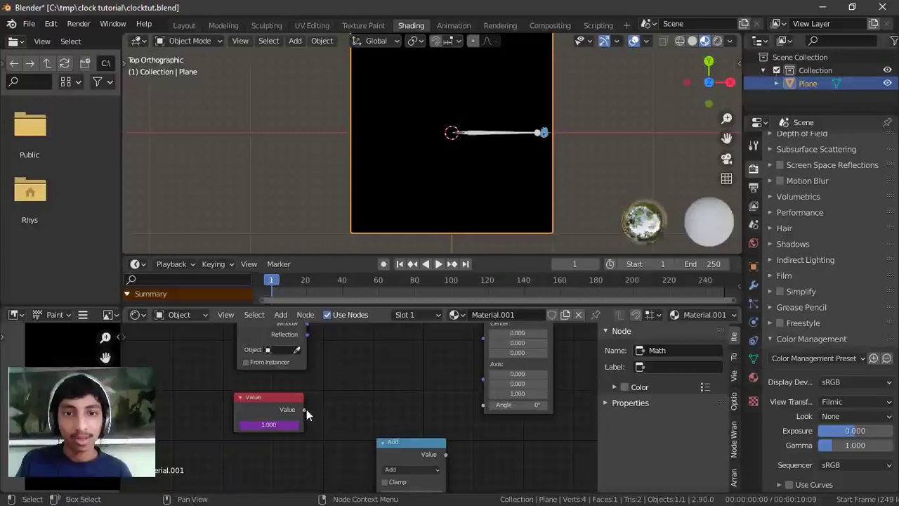
- Connect the Value output to the Vector Rotate node's Angle input, detaching and reattaching the link once for comparison
{"action": "left_click_drag", "start_coordinate": [305, 410], "coordinate": [492, 408]}
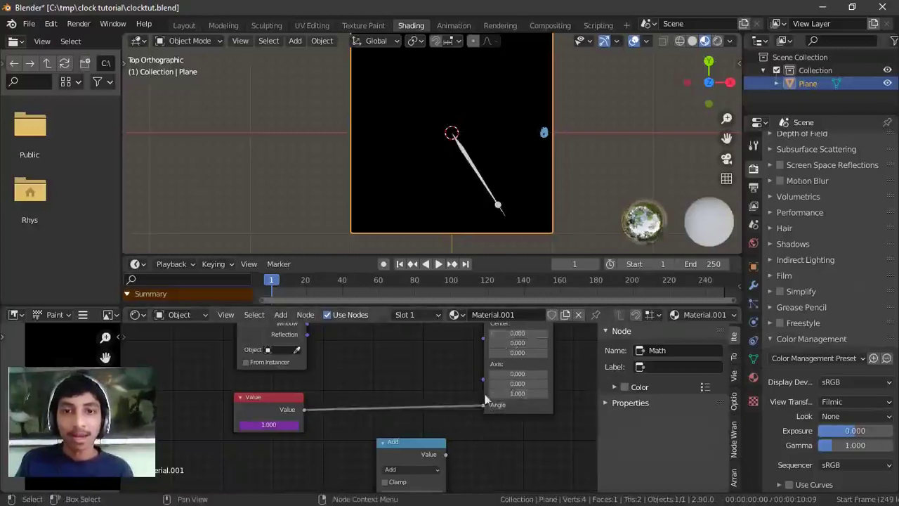
{"action": "left_click_drag", "start_coordinate": [482, 404], "coordinate": [446, 418]}
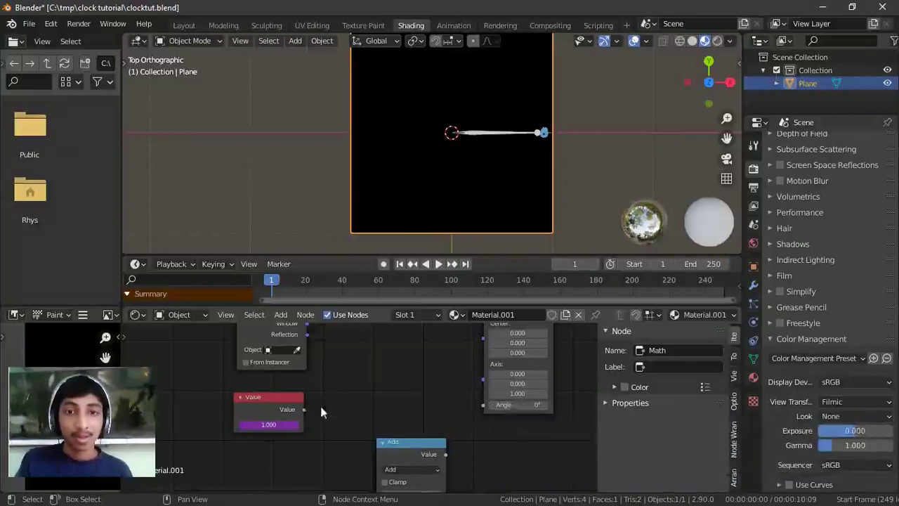
{"action": "left_click_drag", "start_coordinate": [319, 411], "coordinate": [485, 407]}
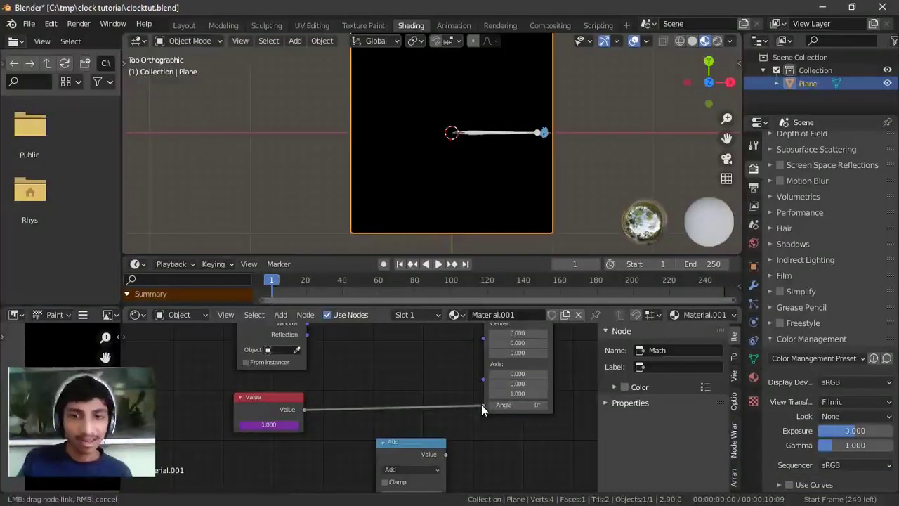
{"action": "left_click_drag", "start_coordinate": [481, 405], "coordinate": [481, 405]}
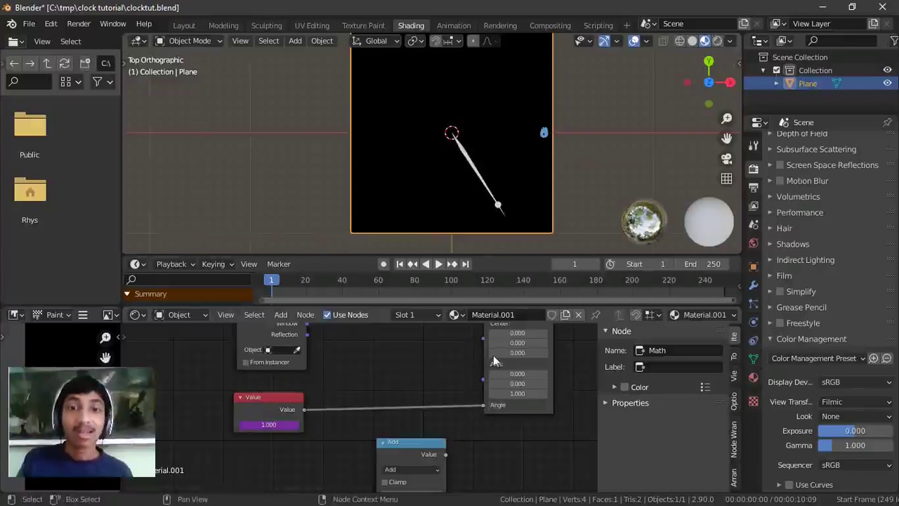
- Insert a second Math node into the link between Value and Angle, set its operation to To Radians, and place it near Vector Rotate
{"action": "left_click_drag", "start_coordinate": [426, 452], "coordinate": [407, 463]}
{"action": "key", "text": "shift+a"}
{"action": "mouse_move", "coordinate": [388, 448]}
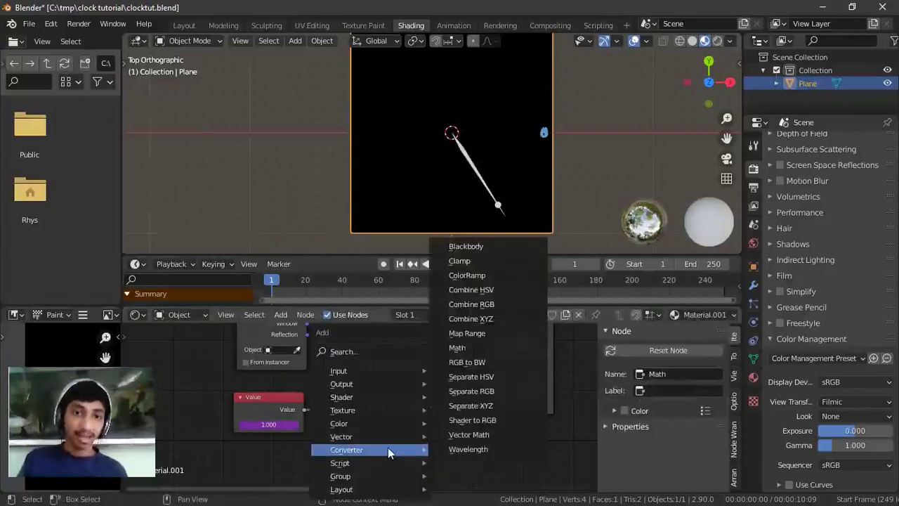
{"action": "left_click", "coordinate": [458, 348]}
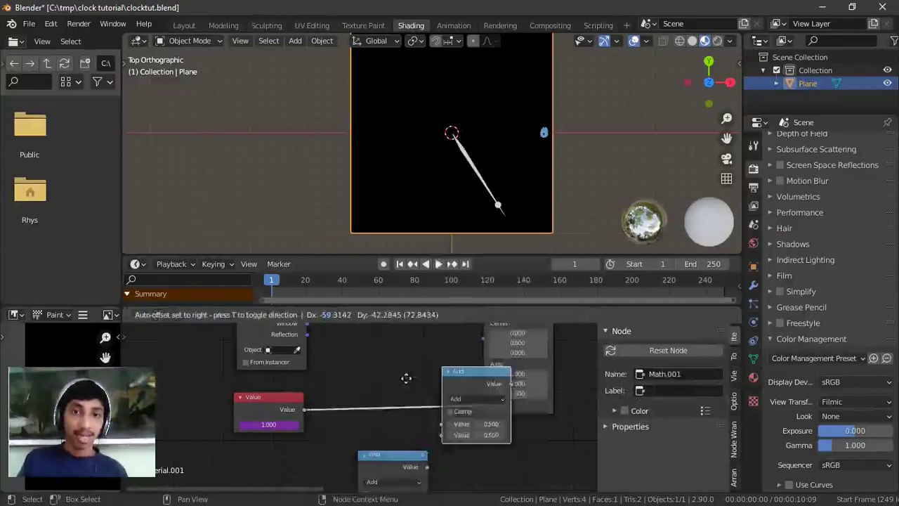
{"action": "left_click", "coordinate": [390, 385]}
{"action": "left_click", "coordinate": [407, 418]}
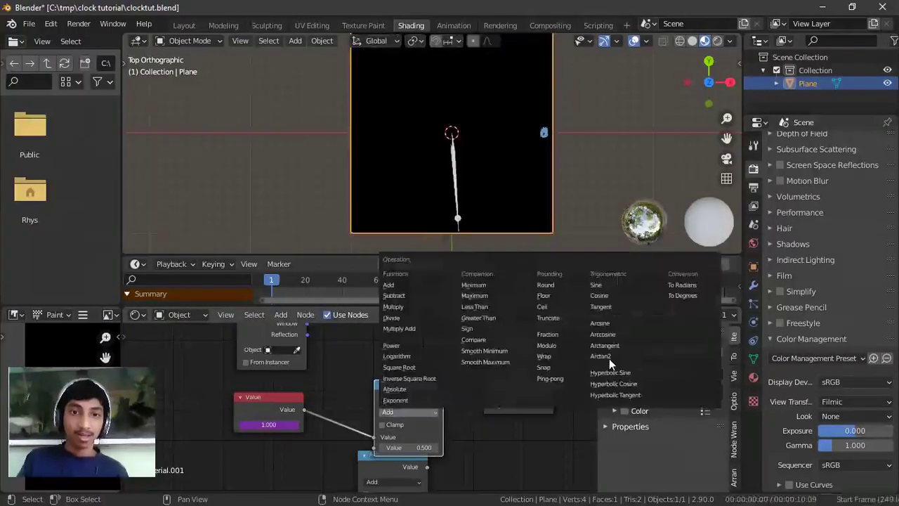
{"action": "left_click", "coordinate": [688, 284]}
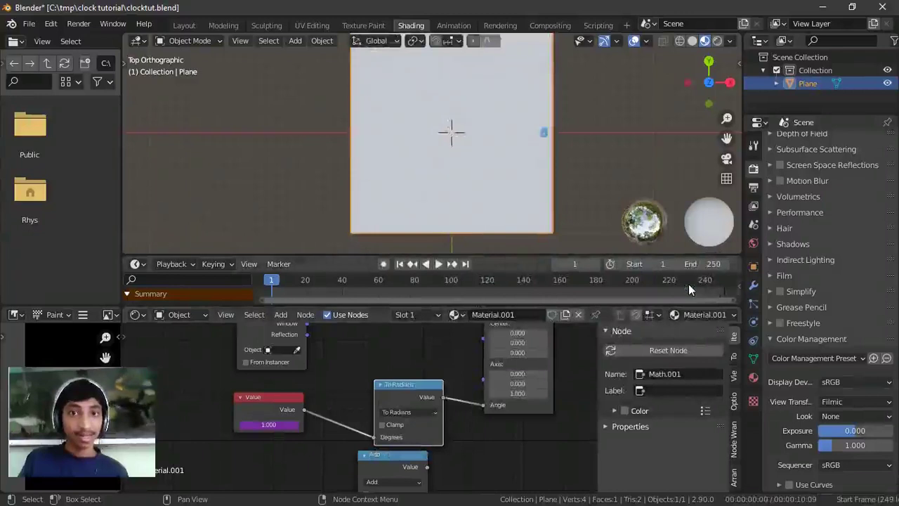
{"action": "middle_click_drag", "start_coordinate": [343, 384], "coordinate": [380, 374]}
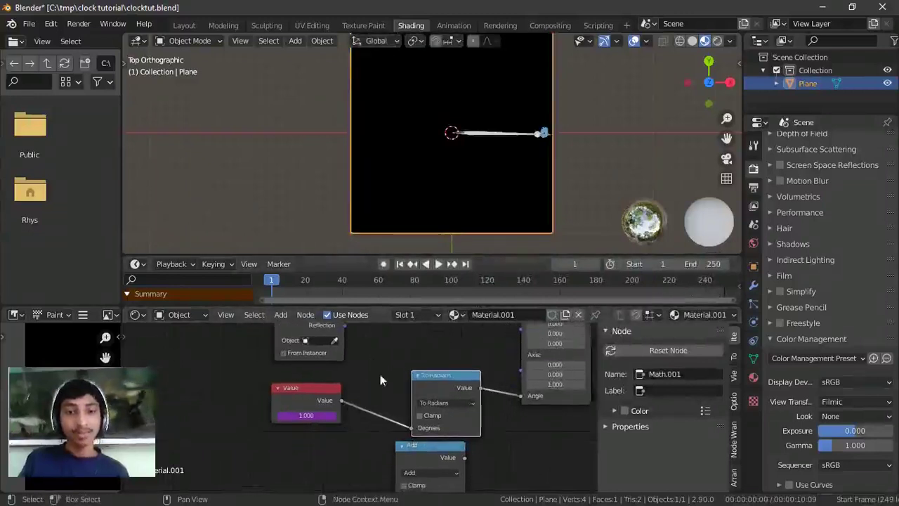
{"action": "left_click_drag", "start_coordinate": [450, 398], "coordinate": [472, 366]}
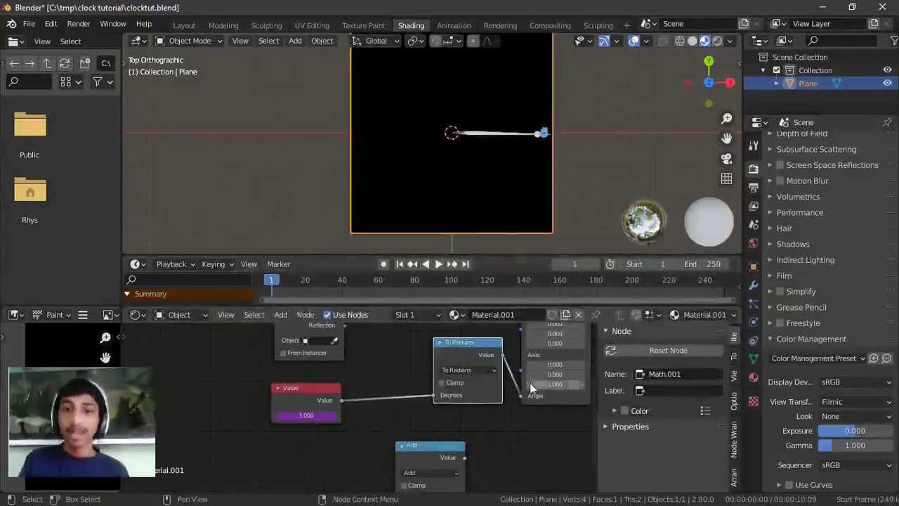
- Play the animation briefly to check the clock hand's rotation, and return to frame 1
{"action": "scroll", "coordinate": [414, 434], "scroll_direction": "up", "scroll_amount": 1}
{"action": "middle_click_drag", "start_coordinate": [397, 434], "coordinate": [479, 415]}
{"action": "left_click", "coordinate": [438, 265]}
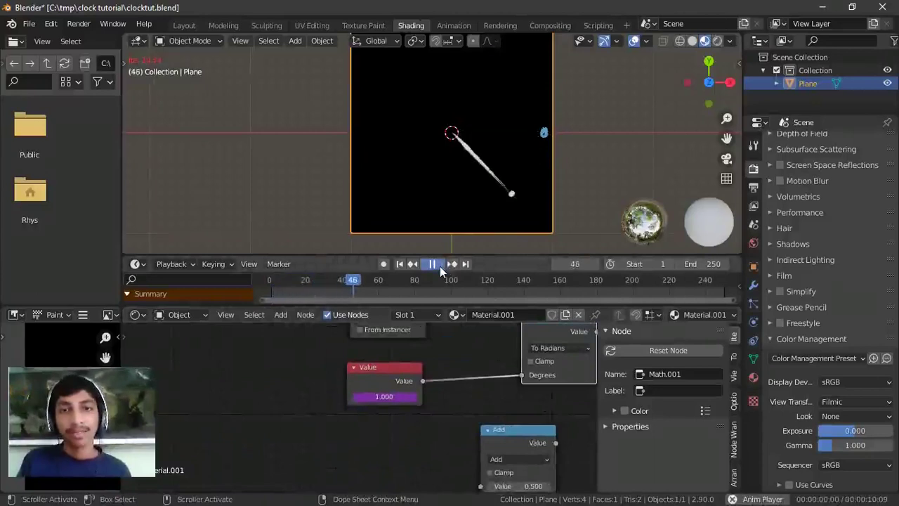
{"action": "left_click", "coordinate": [440, 266]}
{"action": "left_click", "coordinate": [400, 264]}
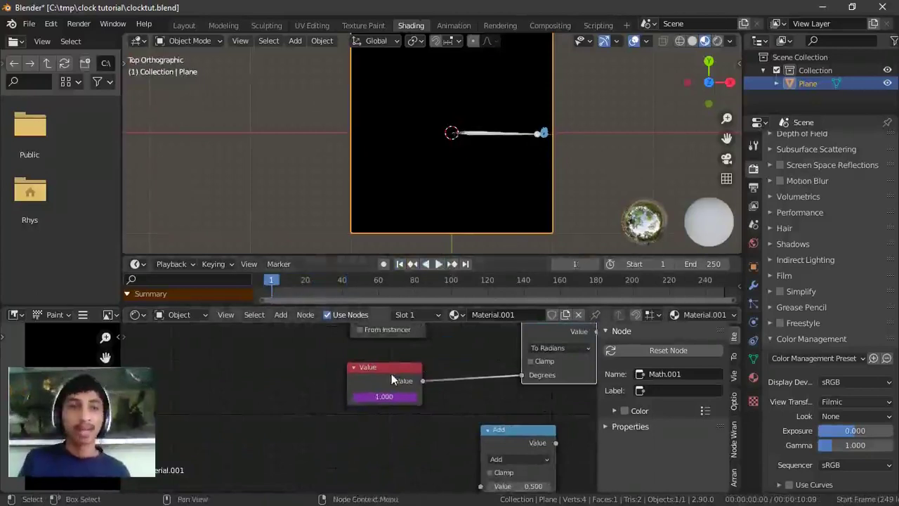
- Insert the spare Math node into the link between the Value and To Radians nodes, and set its operation to Multiply
{"action": "left_click_drag", "start_coordinate": [391, 373], "coordinate": [319, 406]}
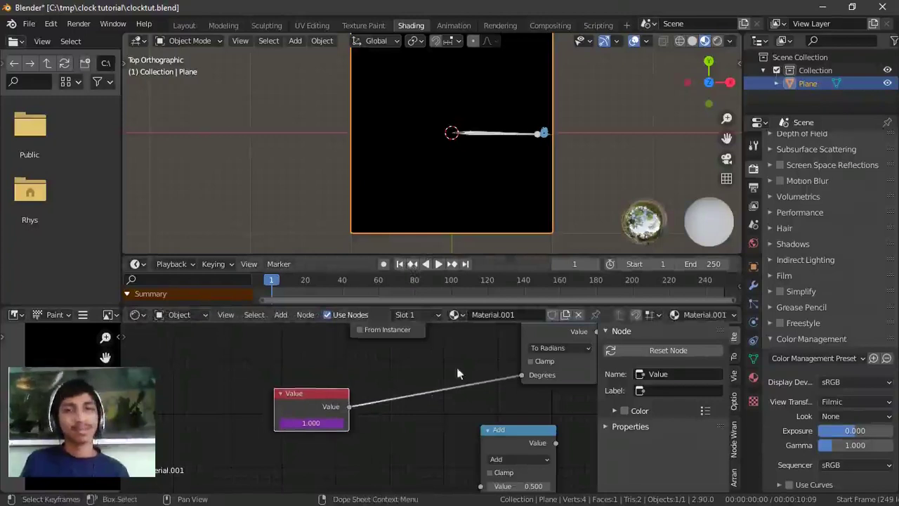
{"action": "left_click_drag", "start_coordinate": [501, 439], "coordinate": [373, 376]}
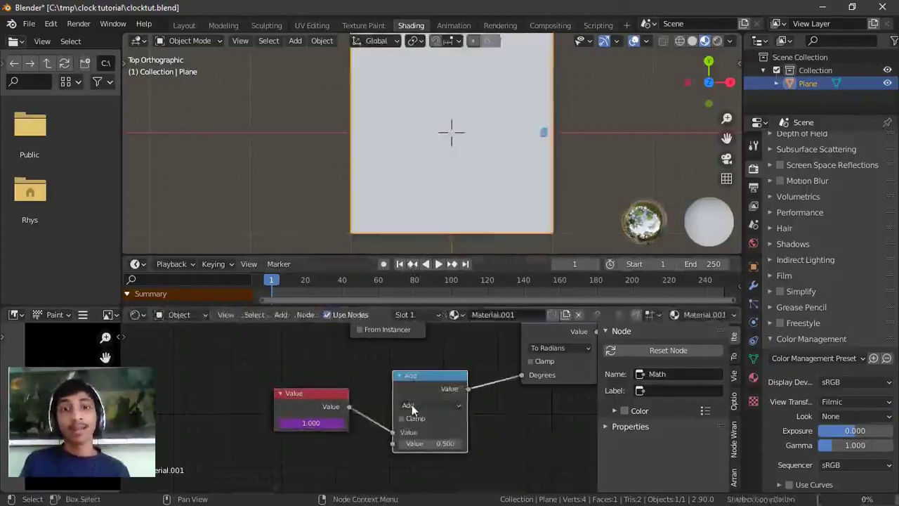
{"action": "left_click", "coordinate": [416, 406]}
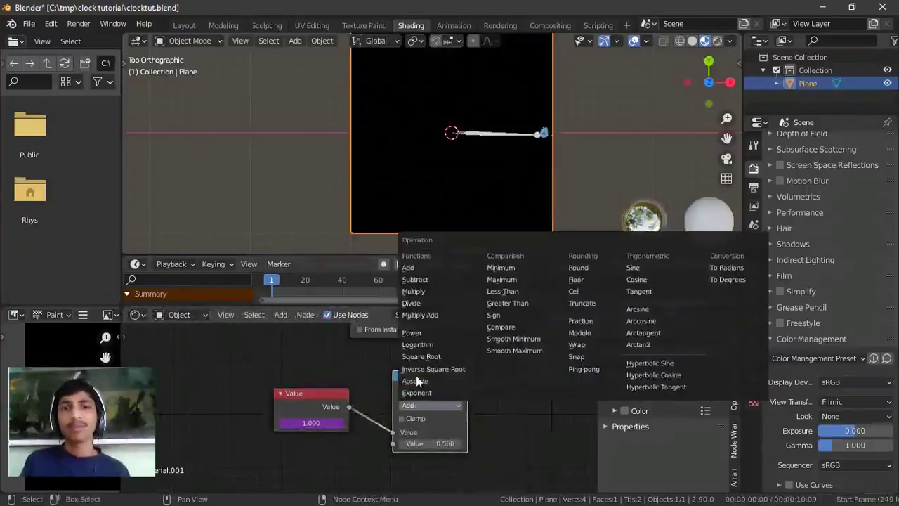
{"action": "left_click", "coordinate": [415, 293]}
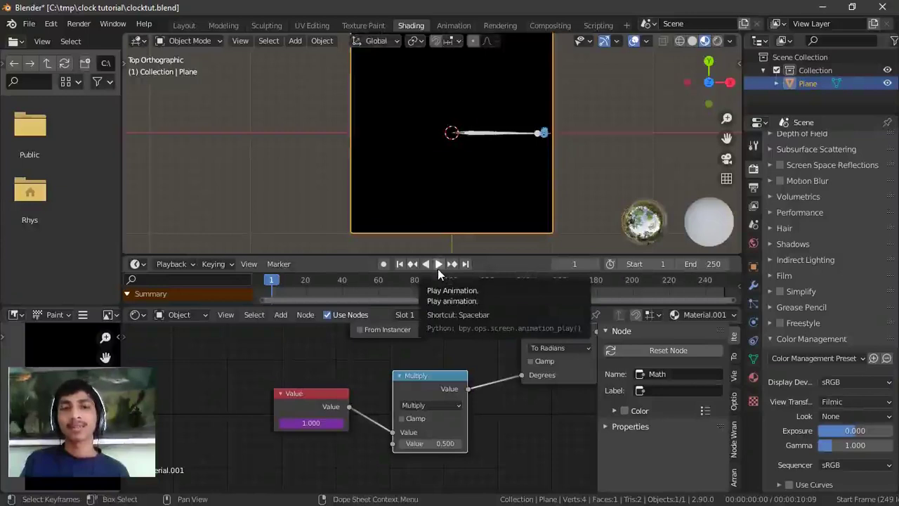
- Set the Multiply node's second value to 6, play the animation to check the hand's speed, and return to frame 1
{"action": "left_click", "coordinate": [454, 444]}
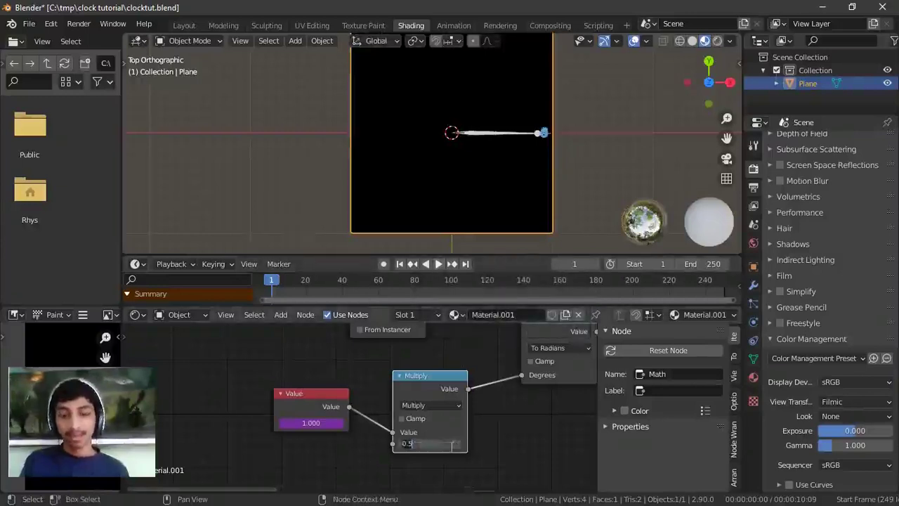
{"action": "type", "text": "6"}
{"action": "key", "text": "Return"}
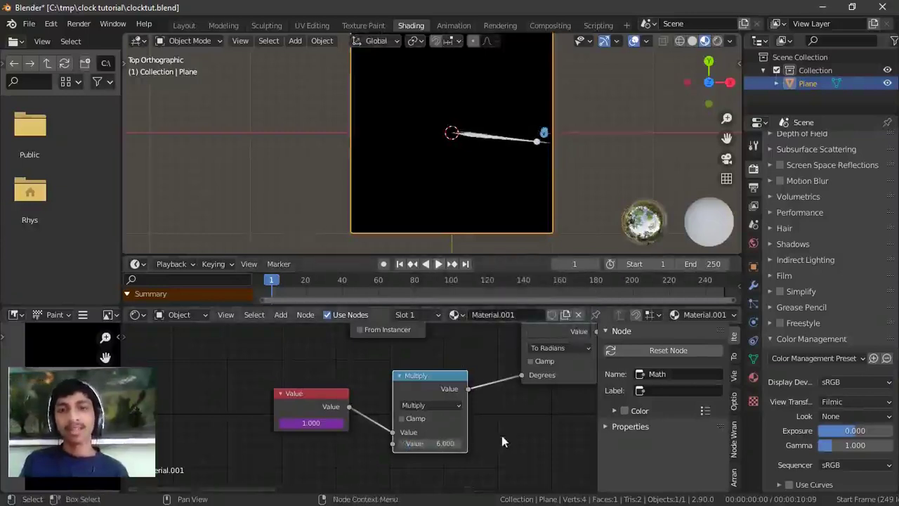
{"action": "left_click", "coordinate": [440, 265]}
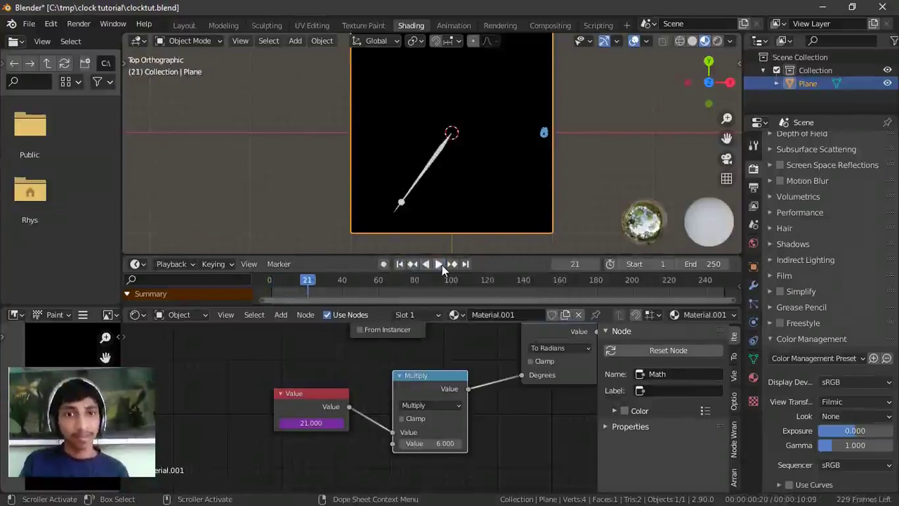
{"action": "left_click", "coordinate": [403, 266]}
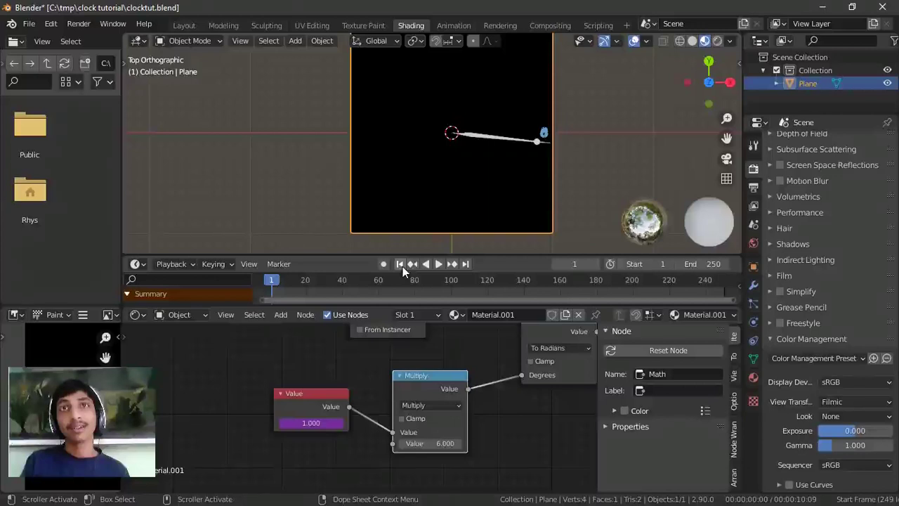
- Move the Value node farther from the Multiply node to make room for another node between them
{"action": "left_click_drag", "start_coordinate": [283, 402], "coordinate": [253, 412]}
{"action": "middle_click_drag", "start_coordinate": [373, 413], "coordinate": [389, 396]}
{"action": "scroll", "coordinate": [390, 396], "scroll_direction": "up", "scroll_amount": 1}
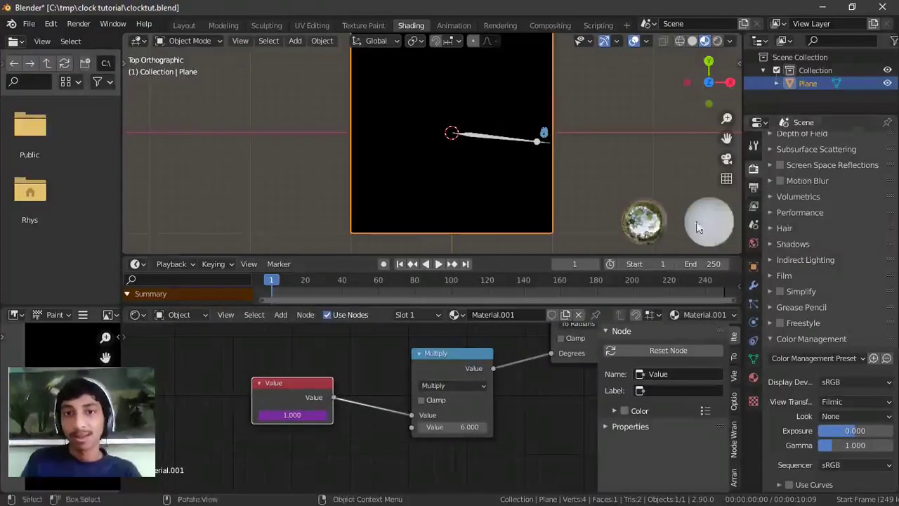
{"action": "left_click_drag", "start_coordinate": [286, 386], "coordinate": [240, 366]}
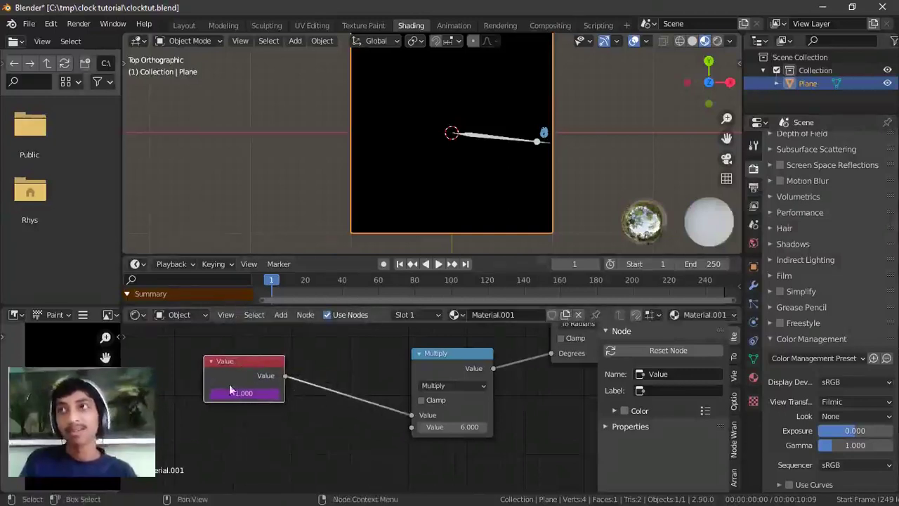
- Duplicate the Multiply node into the link between the Value and Multiply nodes, and set the copy's operation to Divide
{"action": "left_click", "coordinate": [457, 357]}
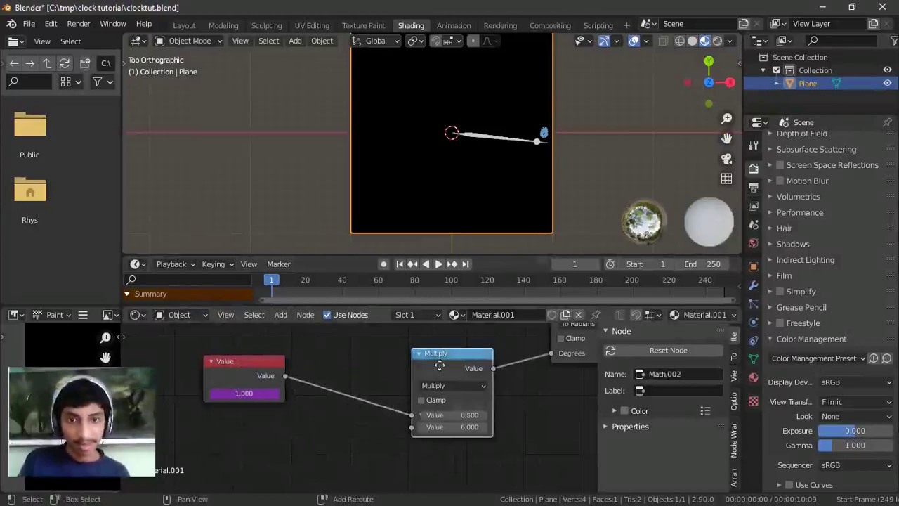
{"action": "key", "text": "shift+d"}
{"action": "left_click", "coordinate": [346, 398]}
{"action": "left_click", "coordinate": [352, 399]}
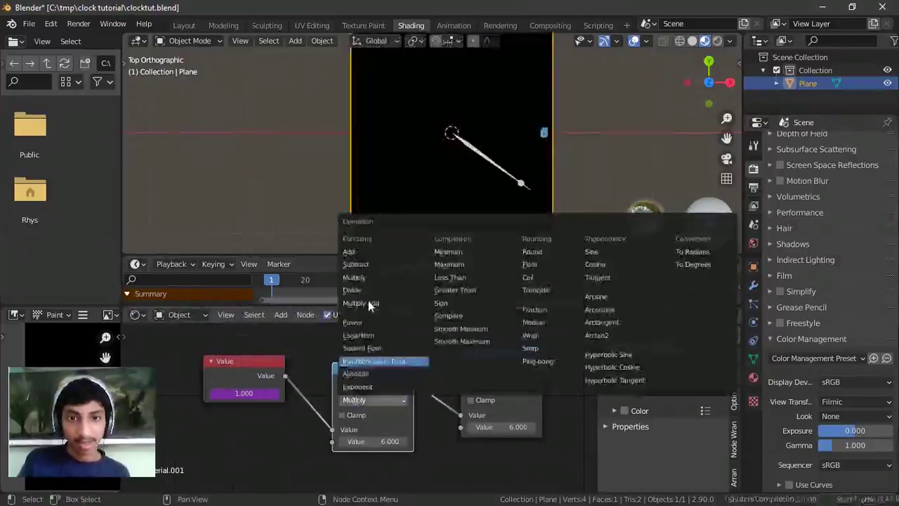
{"action": "left_click", "coordinate": [367, 288]}
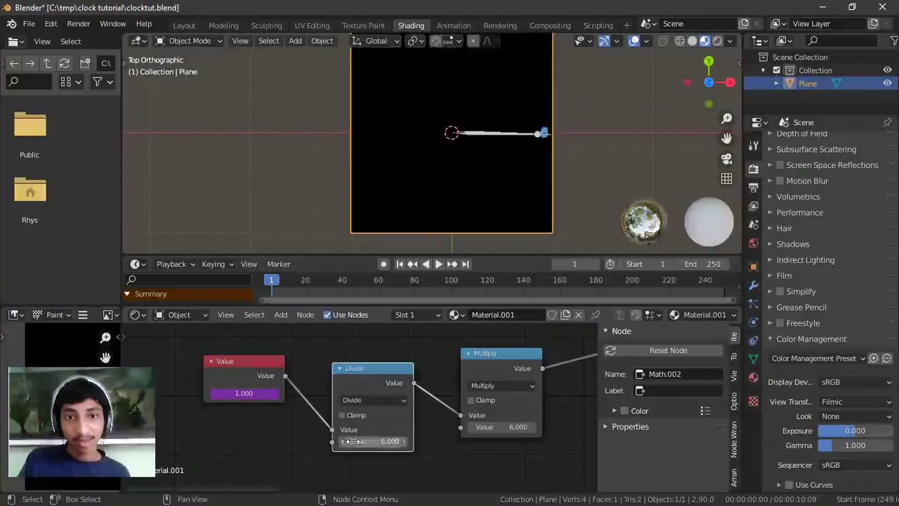
- Check the scene's frame rate in the output settings, and set the Divide node's second value to 24
{"action": "left_click", "coordinate": [753, 187]}
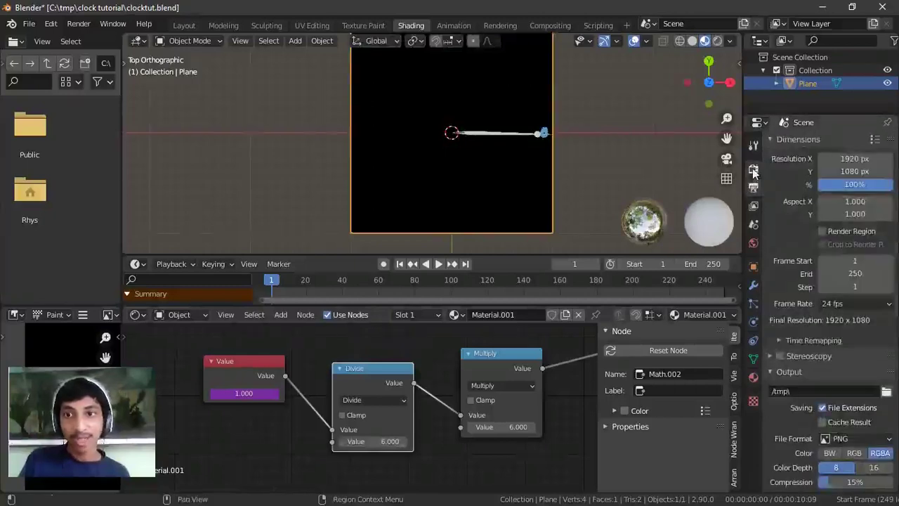
{"action": "left_click", "coordinate": [388, 441]}
{"action": "type", "text": "24"}
{"action": "key", "text": "Return"}
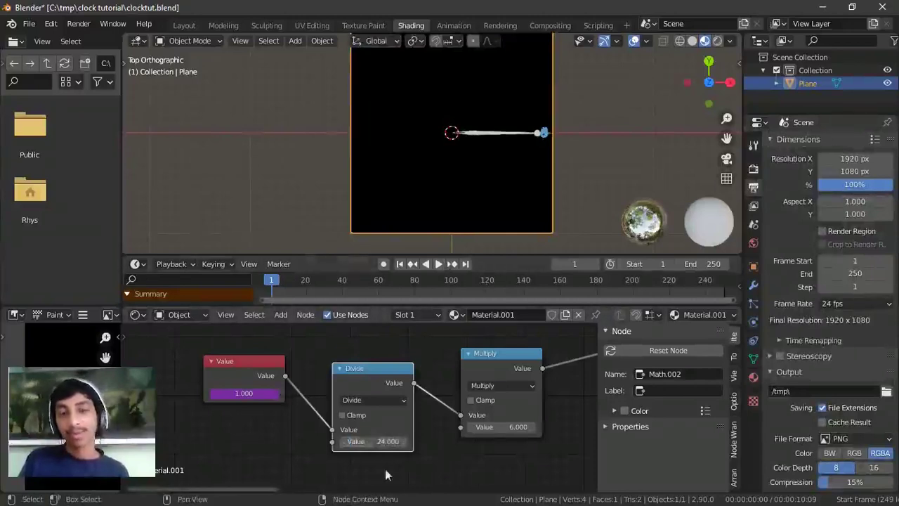
- Go to frame 24 to check the clock hand's angle after one second
{"action": "left_click", "coordinate": [239, 393]}
{"action": "key", "text": "Return"}
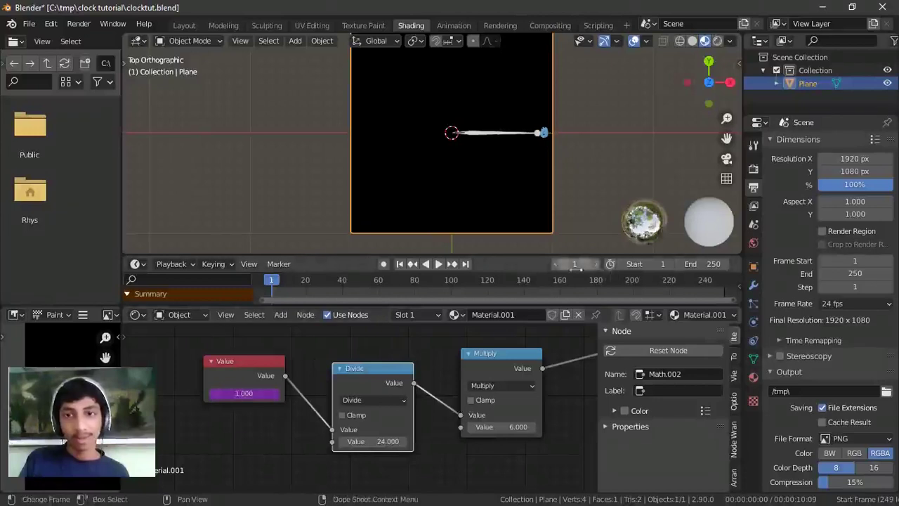
{"action": "left_click", "coordinate": [574, 264]}
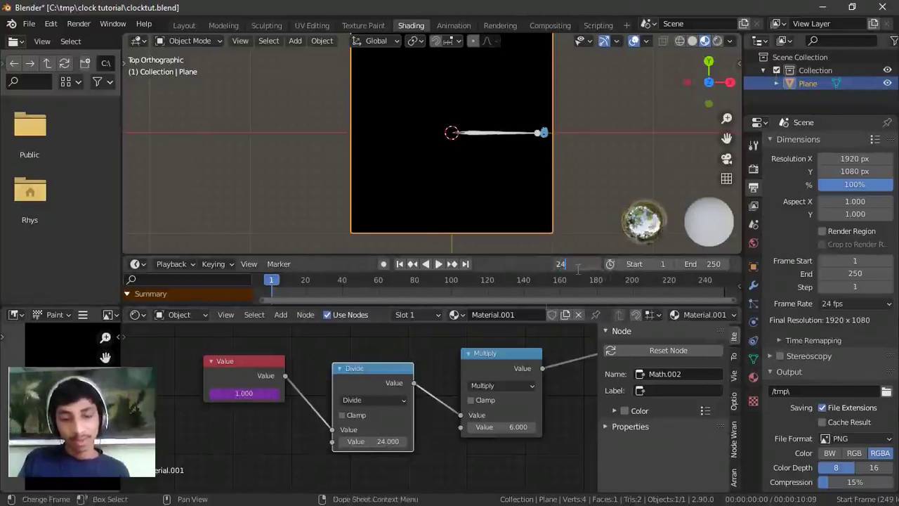
{"action": "type", "text": "24"}
{"action": "key", "text": "Return"}
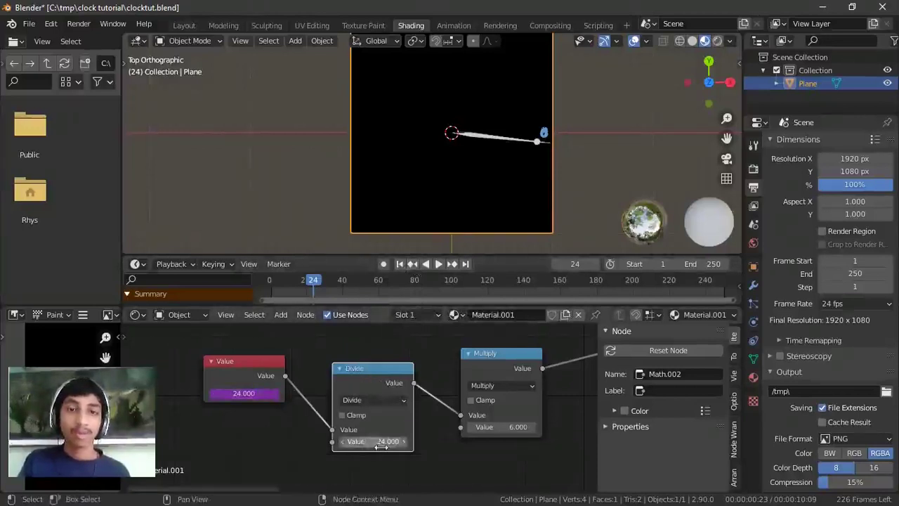
{"action": "middle_click_drag", "start_coordinate": [415, 393], "coordinate": [355, 414]}
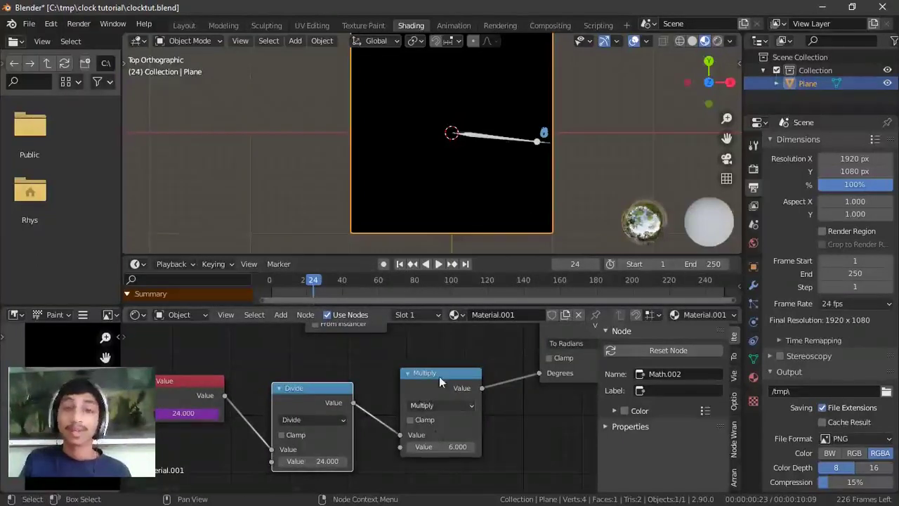
- Play the animation from frame 1 to check the hand's speed, and return to frame 1
{"action": "left_click", "coordinate": [400, 263]}
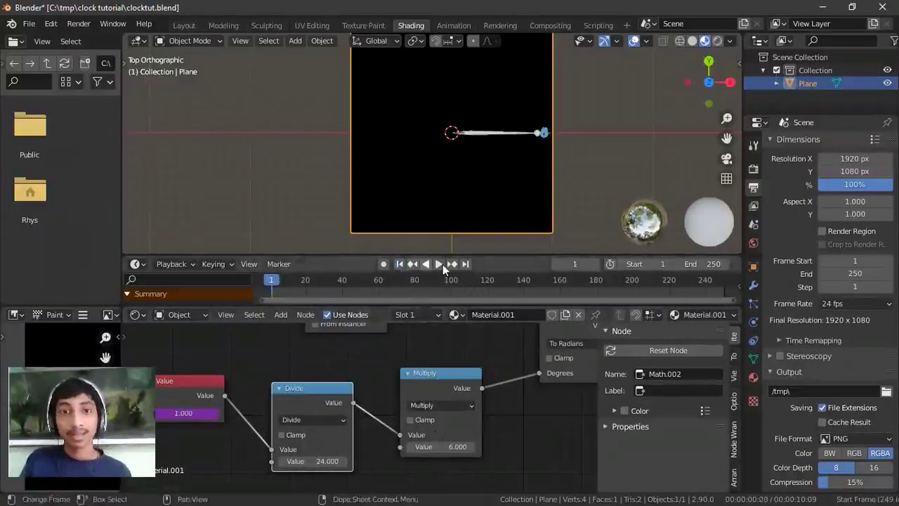
{"action": "left_click", "coordinate": [439, 264]}
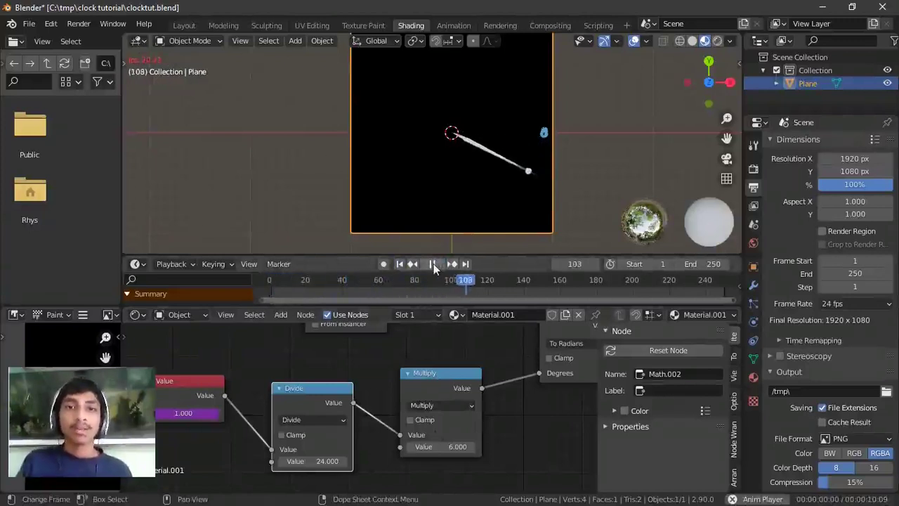
{"action": "left_click", "coordinate": [433, 263]}
{"action": "left_click", "coordinate": [400, 263]}
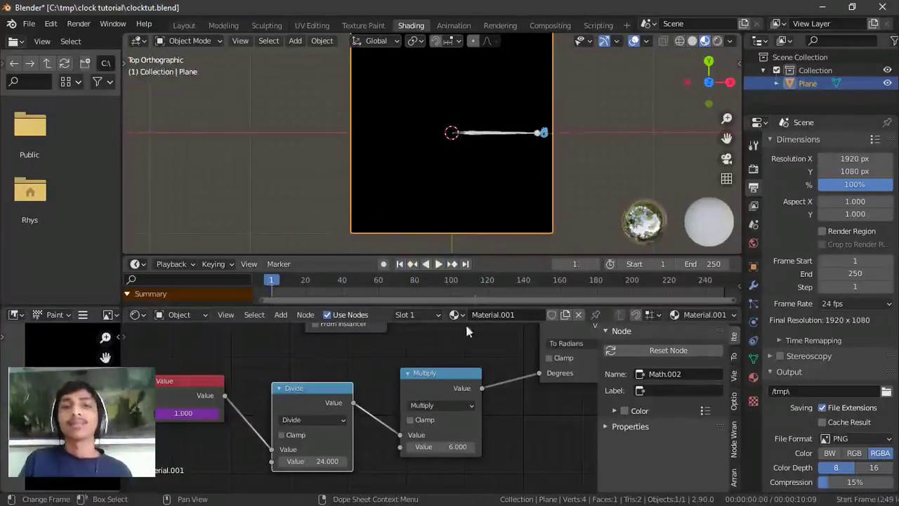
- Move the Value and Multiply nodes closer to the Divide node, and play the animation briefly to check the hand's motion
{"action": "scroll", "coordinate": [427, 391], "scroll_direction": "down", "scroll_amount": 1}
{"action": "middle_click_drag", "start_coordinate": [427, 391], "coordinate": [452, 395]}
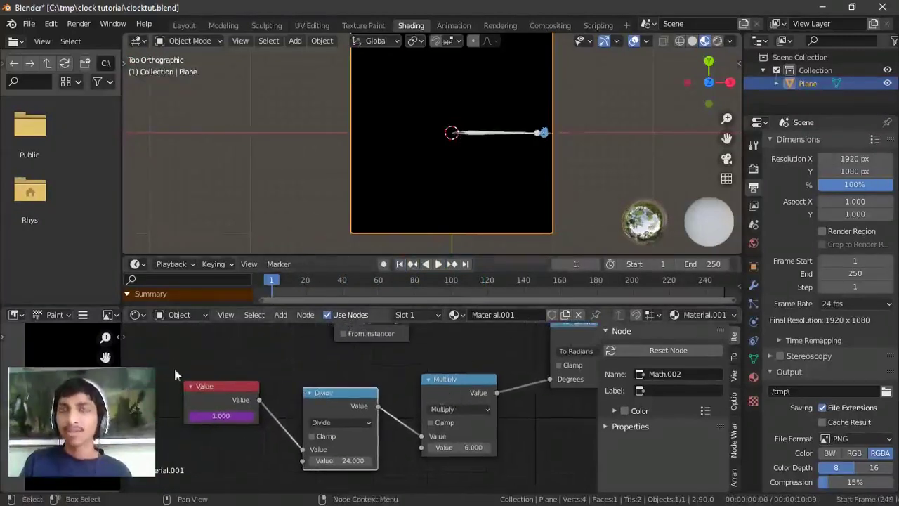
{"action": "left_click_drag", "start_coordinate": [234, 387], "coordinate": [305, 391]}
{"action": "left_click_drag", "start_coordinate": [460, 391], "coordinate": [430, 397]}
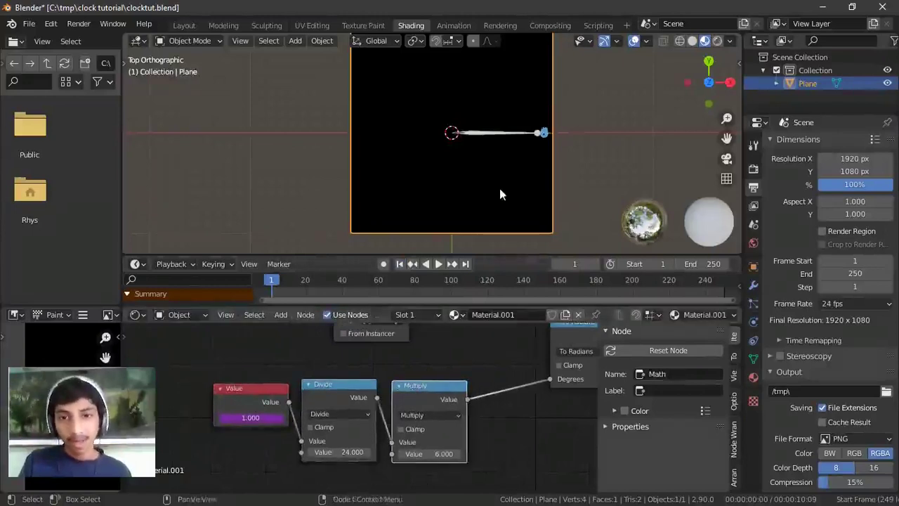
{"action": "left_click", "coordinate": [439, 264]}
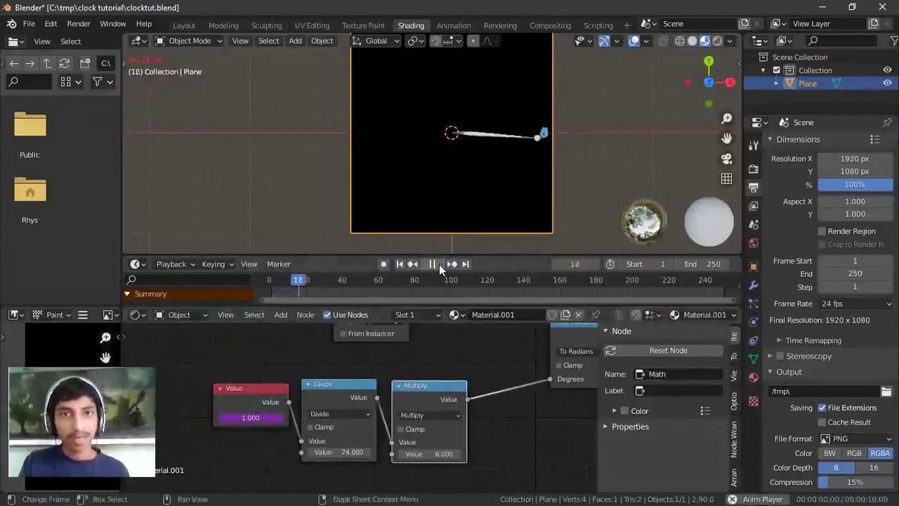
{"action": "key", "text": "space"}
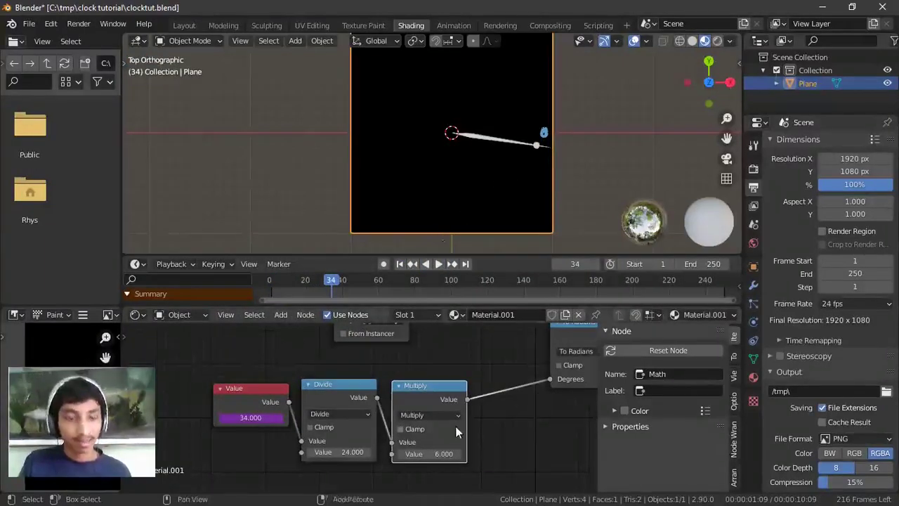
{"action": "key", "text": "shift+a"}
{"action": "mouse_move", "coordinate": [456, 427]}
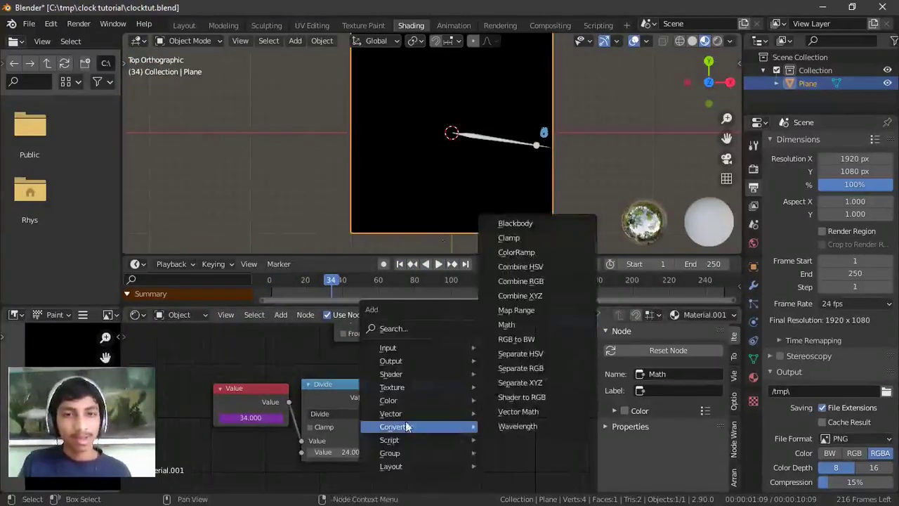
{"action": "key", "text": "Escape"}
- Duplicate the Multiply node into the link between it and the To Radians node, and leave both nodes expanded
{"action": "left_click", "coordinate": [401, 386]}
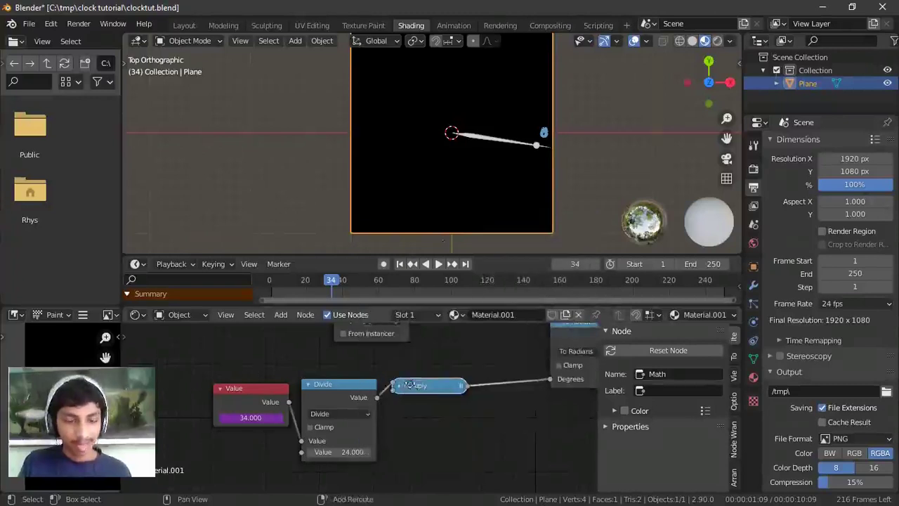
{"action": "key", "text": "shift+d"}
{"action": "left_click", "coordinate": [492, 388]}
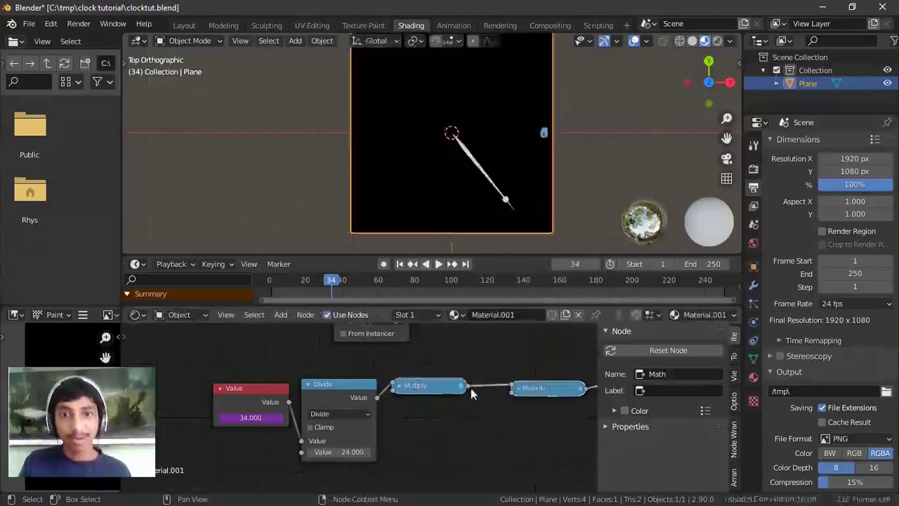
{"action": "left_click", "coordinate": [455, 386]}
{"action": "key", "text": "h"}
{"action": "left_click", "coordinate": [517, 389]}
{"action": "key", "text": "h"}
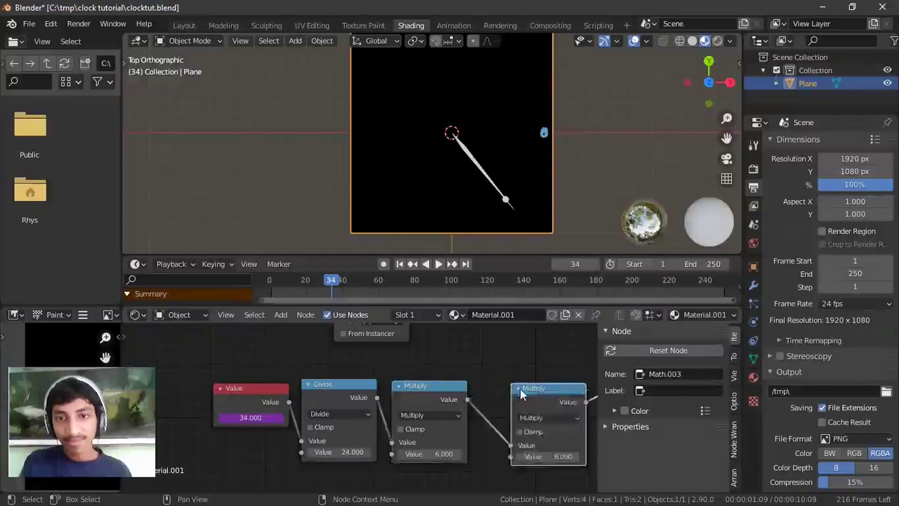
- Set the operation of the duplicated Multiply node before To Radians to Snap
{"action": "scroll", "coordinate": [475, 396], "scroll_direction": "up", "scroll_amount": 2}
{"action": "left_click", "coordinate": [489, 394]}
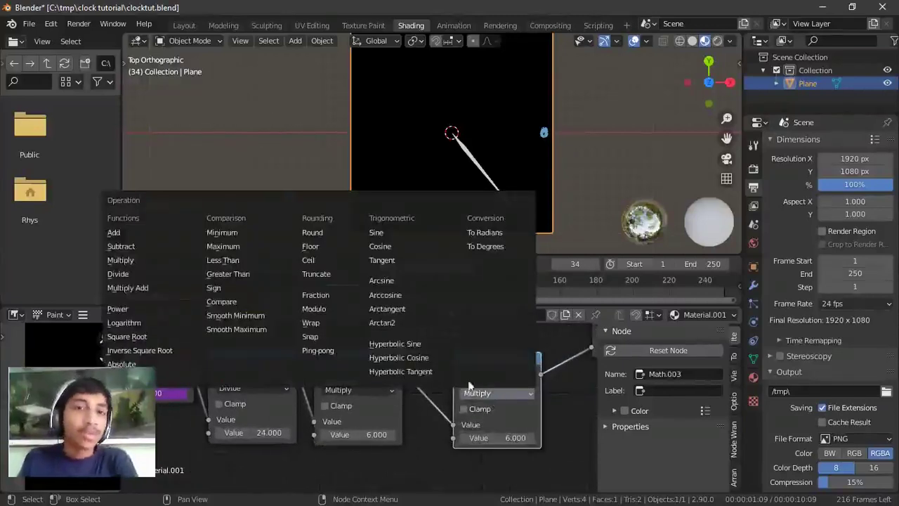
{"action": "left_click", "coordinate": [314, 336]}
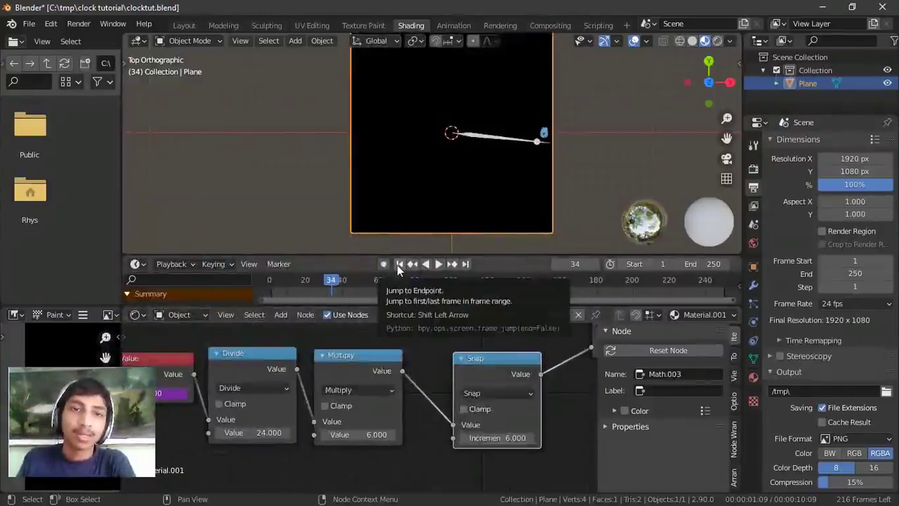
- Play the animation from frame 1 to check the hand's ticking motion, and return to frame 1
{"action": "left_click", "coordinate": [398, 267]}
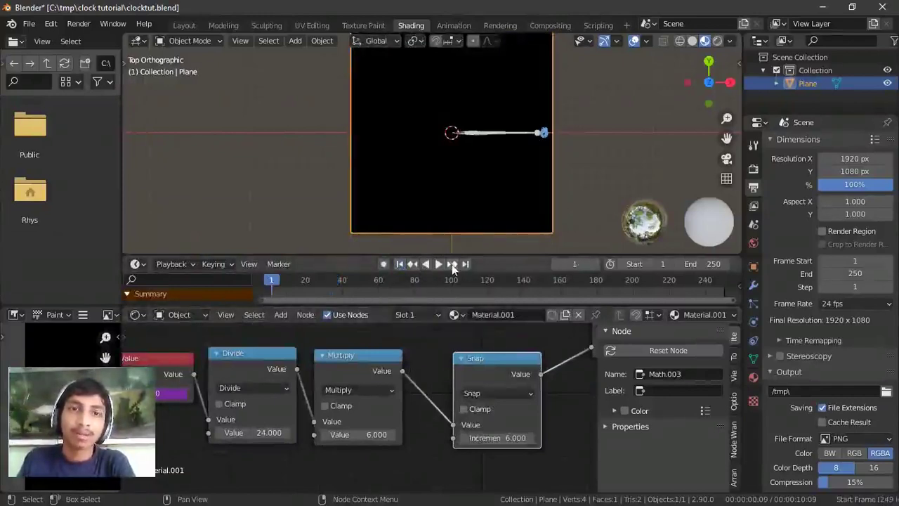
{"action": "left_click", "coordinate": [438, 265]}
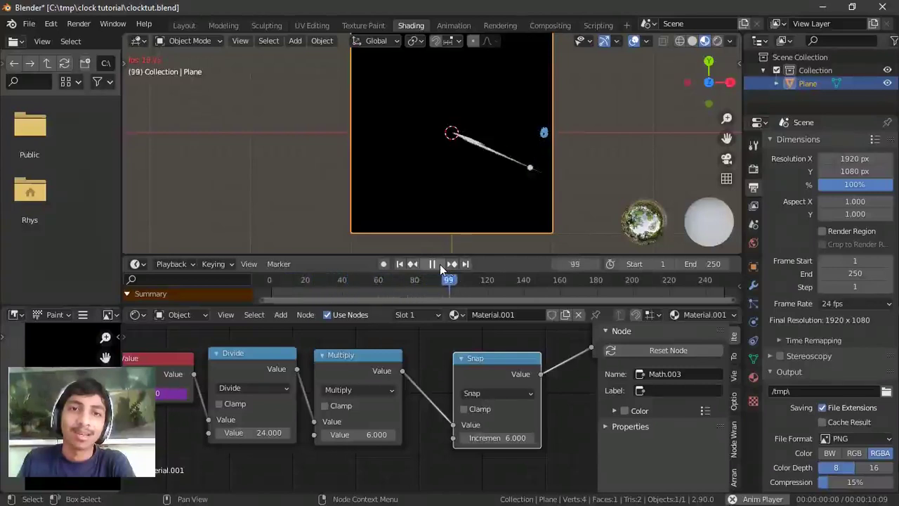
{"action": "left_click", "coordinate": [431, 264]}
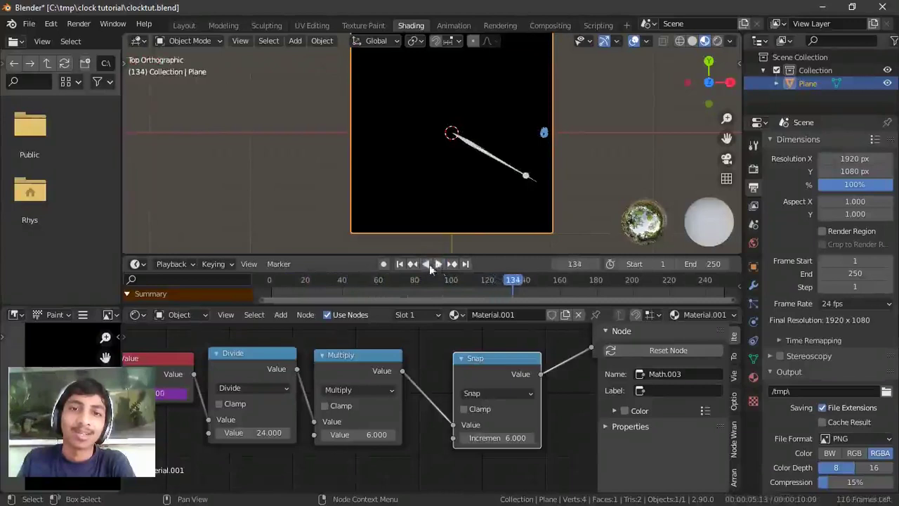
{"action": "left_click", "coordinate": [400, 265]}
- Go to frame 24 and step one frame forward and back to check when the hand ticks
{"action": "left_click", "coordinate": [577, 266]}
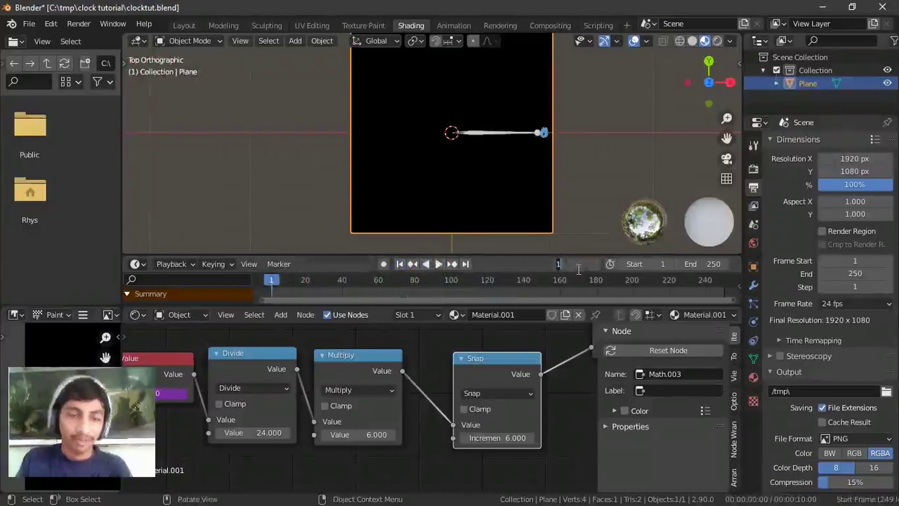
{"action": "type", "text": "24"}
{"action": "key", "text": "Return"}
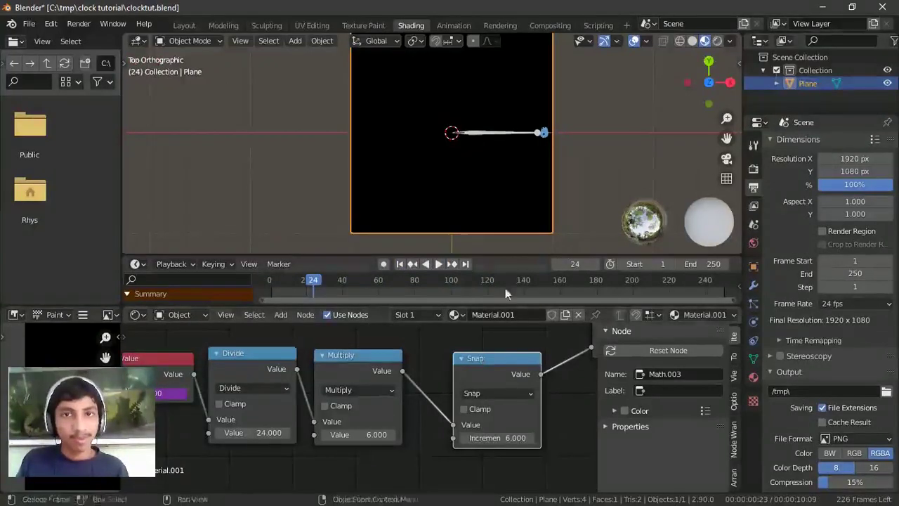
{"action": "key", "text": "Right"}
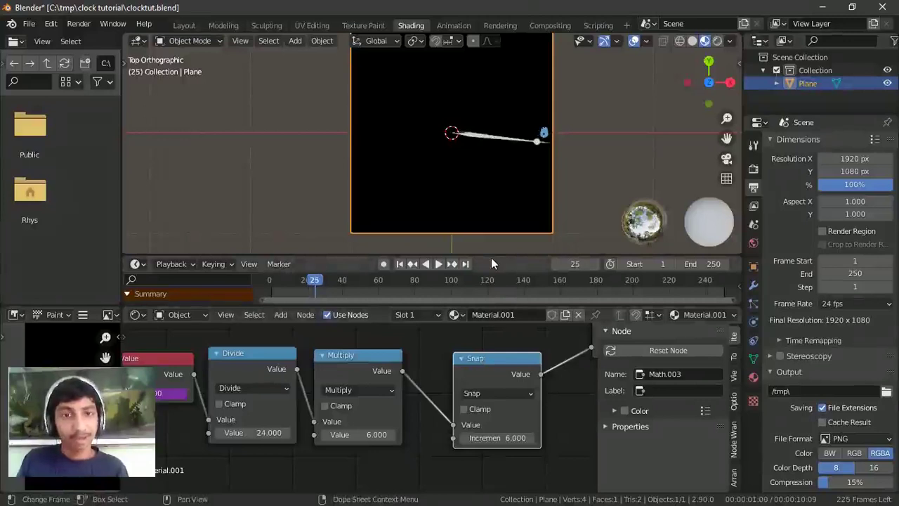
{"action": "key", "text": "Left"}
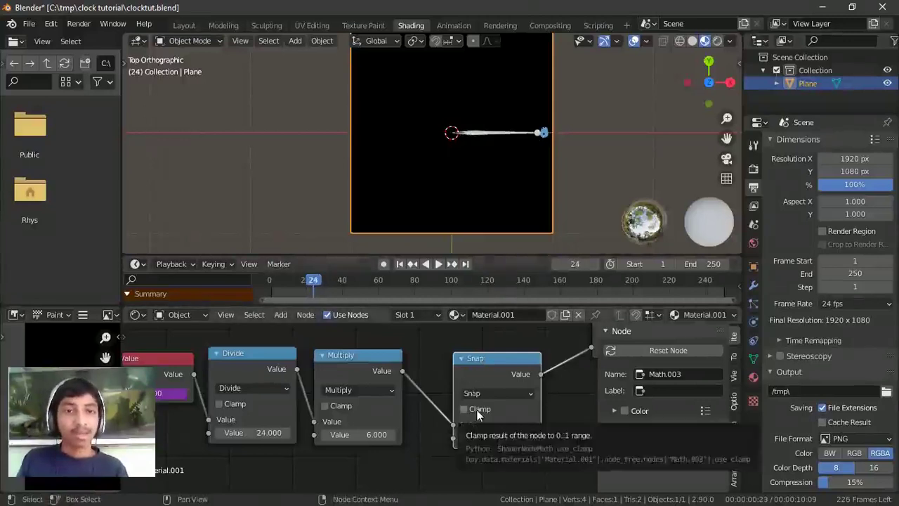
- Move the Value node farther from the Divide node, and insert a new Math node set to Add between them
{"action": "middle_click_drag", "start_coordinate": [449, 407], "coordinate": [501, 404]}
{"action": "middle_click_drag", "start_coordinate": [227, 391], "coordinate": [335, 396]}
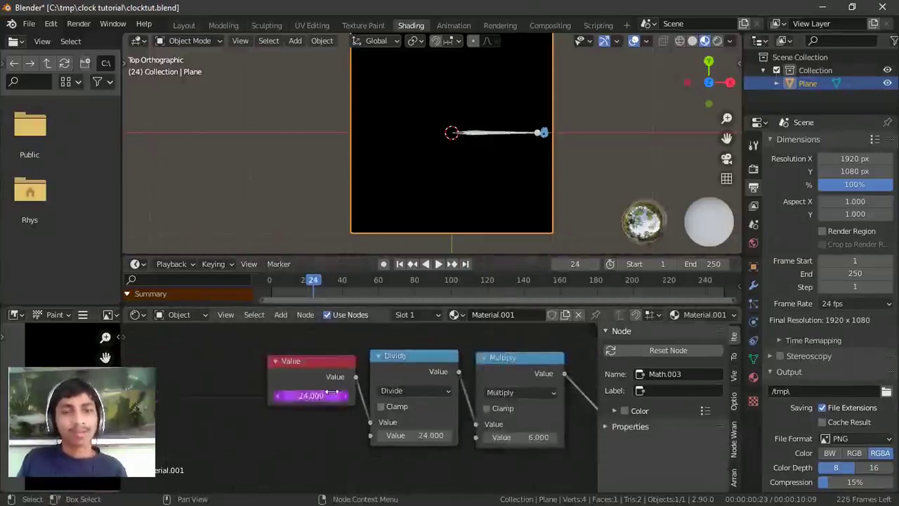
{"action": "left_click_drag", "start_coordinate": [285, 359], "coordinate": [213, 372]}
{"action": "key", "text": "shift+a"}
{"action": "mouse_move", "coordinate": [250, 369]}
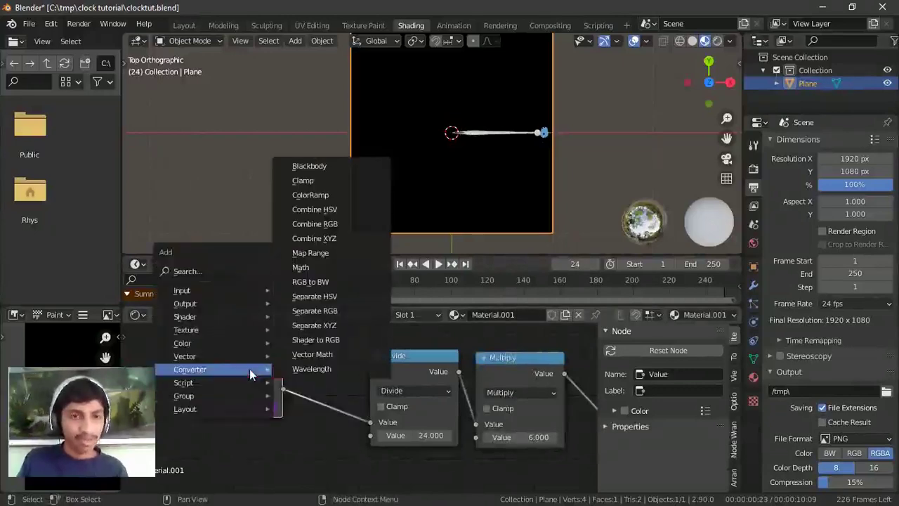
{"action": "left_click", "coordinate": [301, 267]}
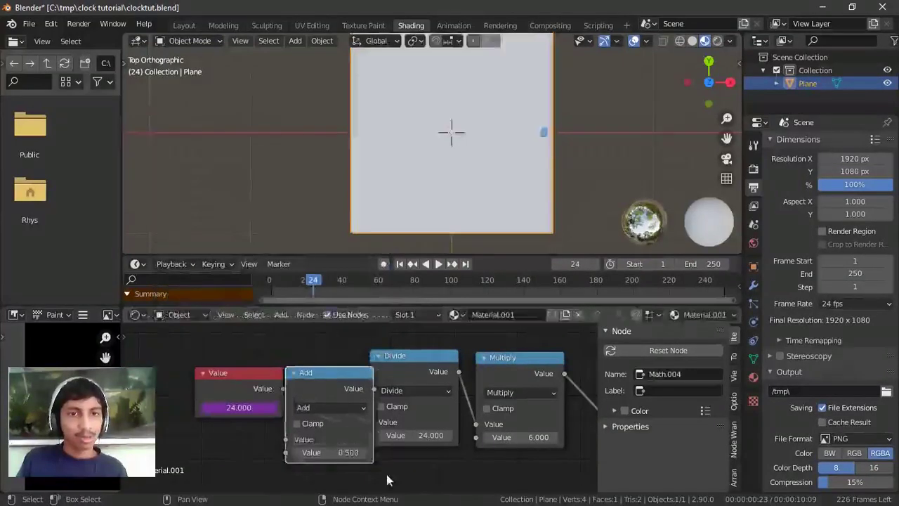
{"action": "left_click", "coordinate": [349, 456]}
- Try -1 as the second value of the Add node between the Value and Divide nodes
{"action": "left_click", "coordinate": [349, 454]}
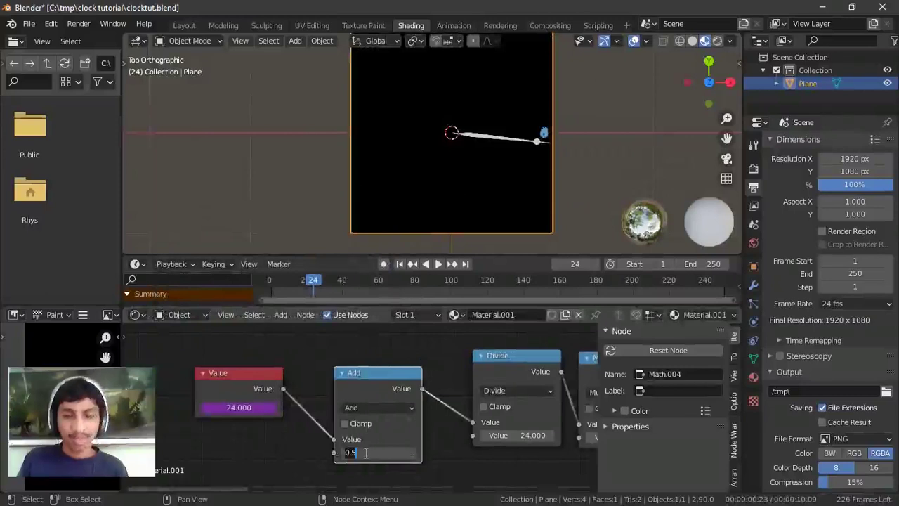
{"action": "type", "text": "-1"}
{"action": "key", "text": "Return"}
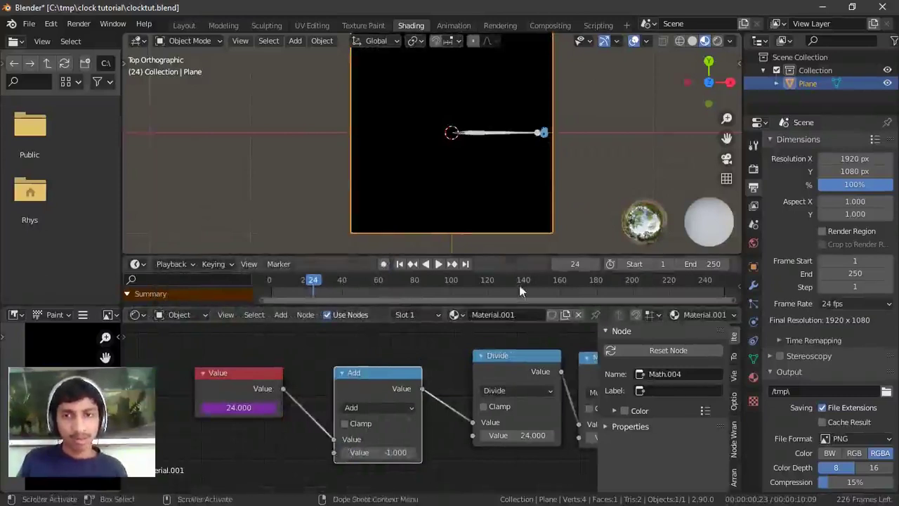
- Set the second value of the Add node to 1
{"action": "left_click", "coordinate": [393, 453]}
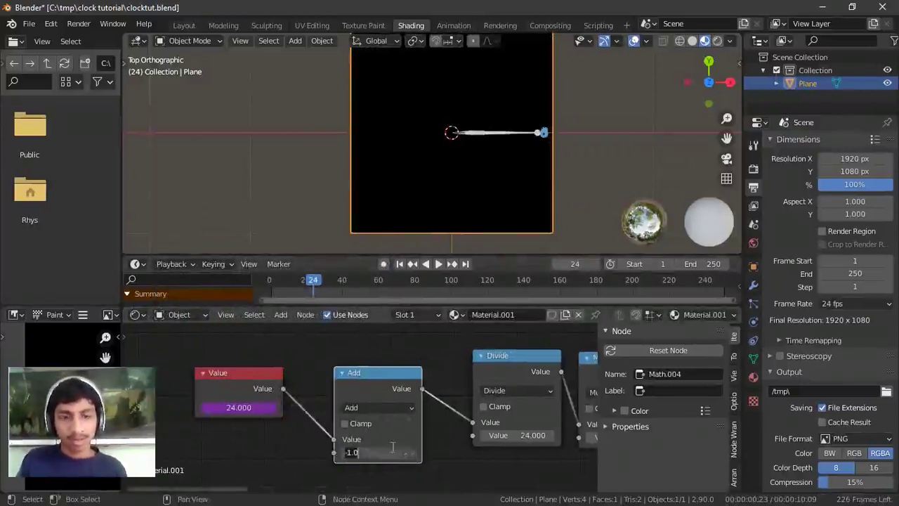
{"action": "type", "text": "1"}
{"action": "key", "text": "Return"}
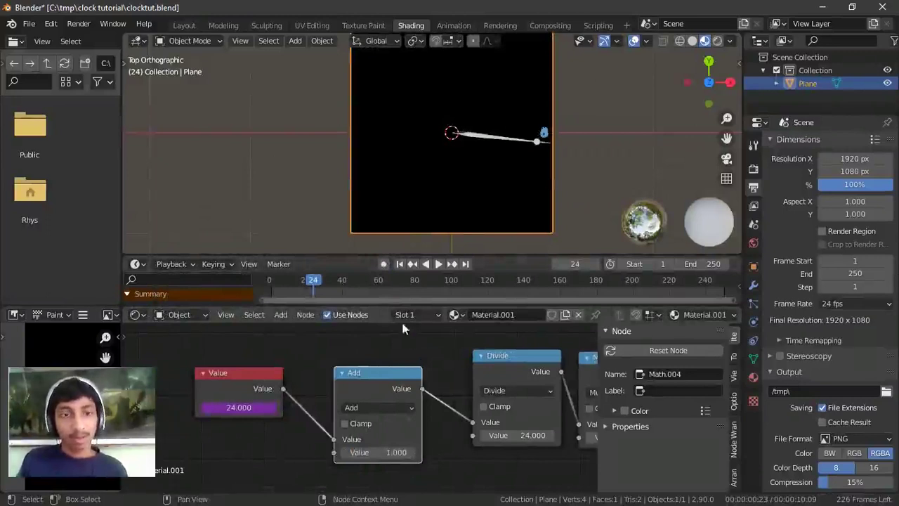
- Play the animation from frame 1 to check the timing of the hand's ticks, and stop it at frame 75
{"action": "left_click", "coordinate": [399, 264]}
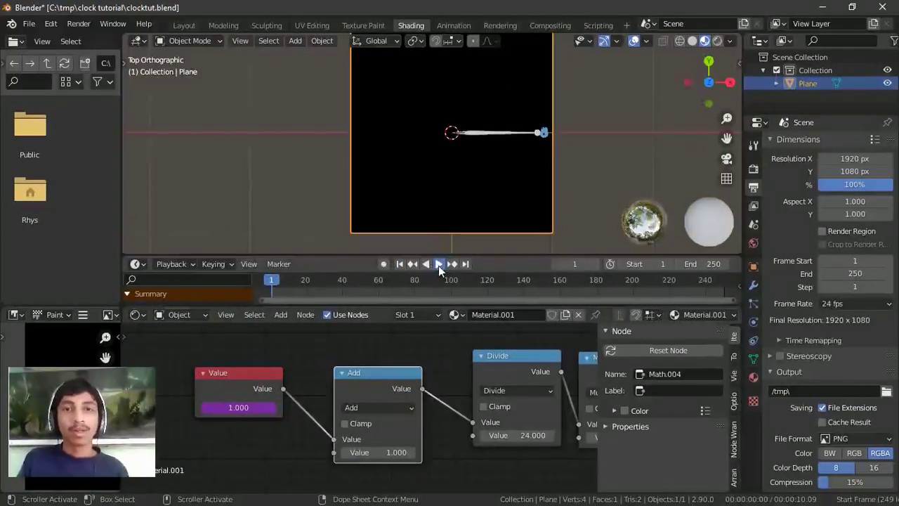
{"action": "left_click", "coordinate": [439, 264]}
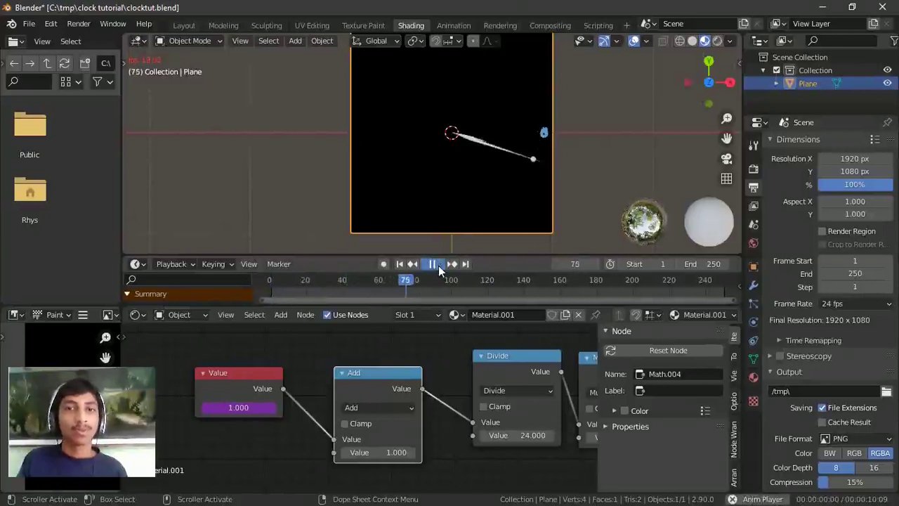
{"action": "left_click", "coordinate": [438, 265]}
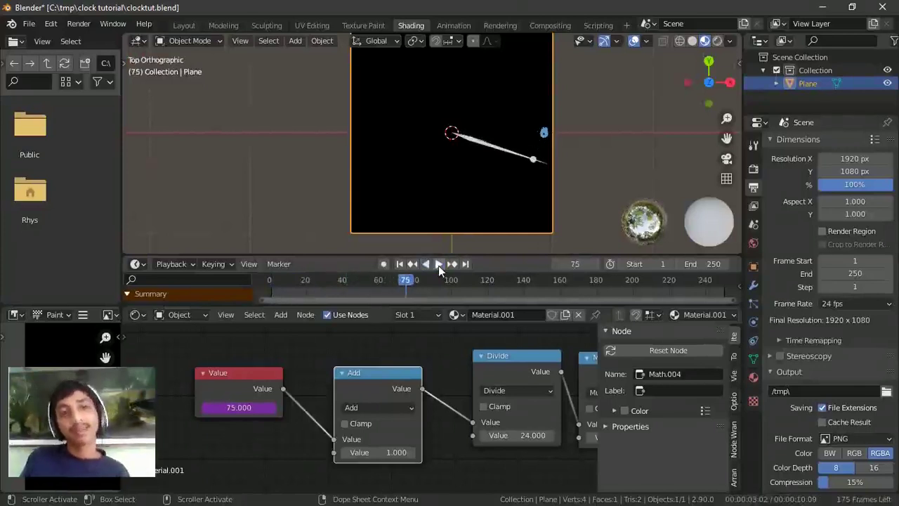
{"action": "scroll", "coordinate": [379, 400], "scroll_direction": "down", "scroll_amount": 3}
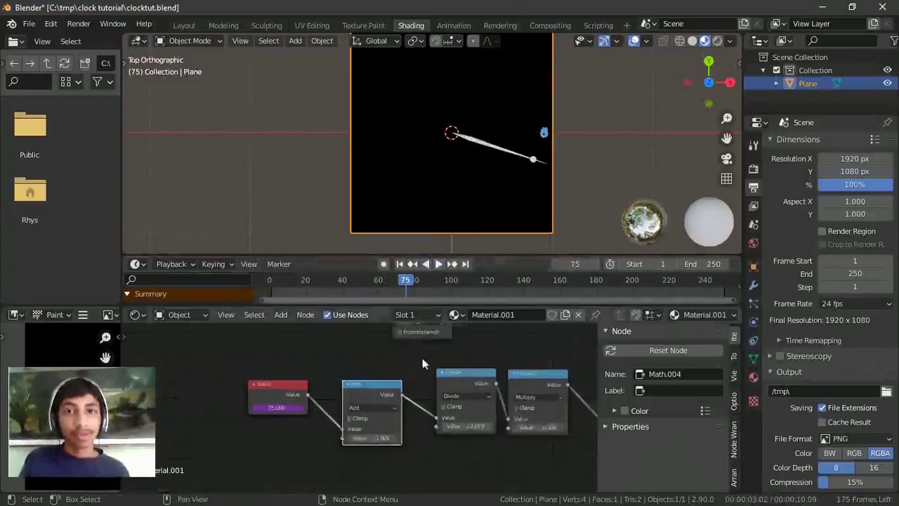
{"action": "left_click", "coordinate": [739, 64]}
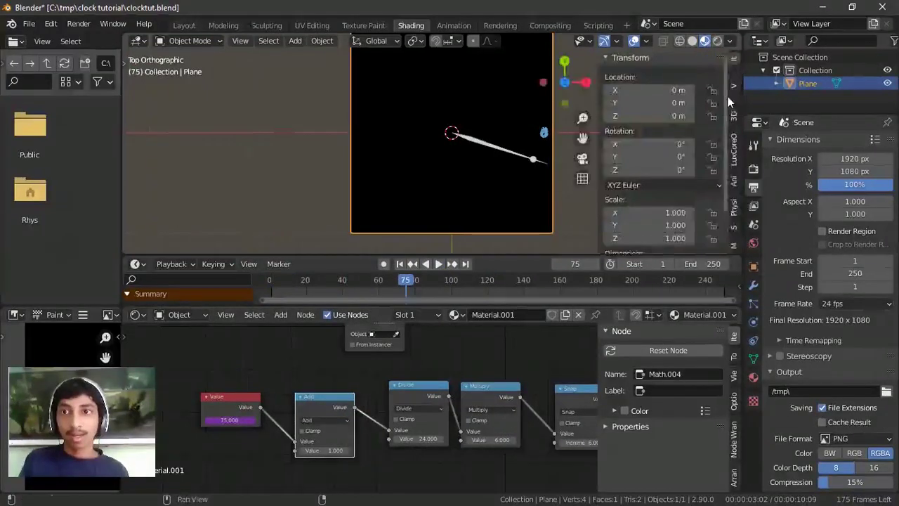
{"action": "scroll", "coordinate": [736, 223], "scroll_direction": "down", "scroll_amount": 3, "text": "ctrl"}
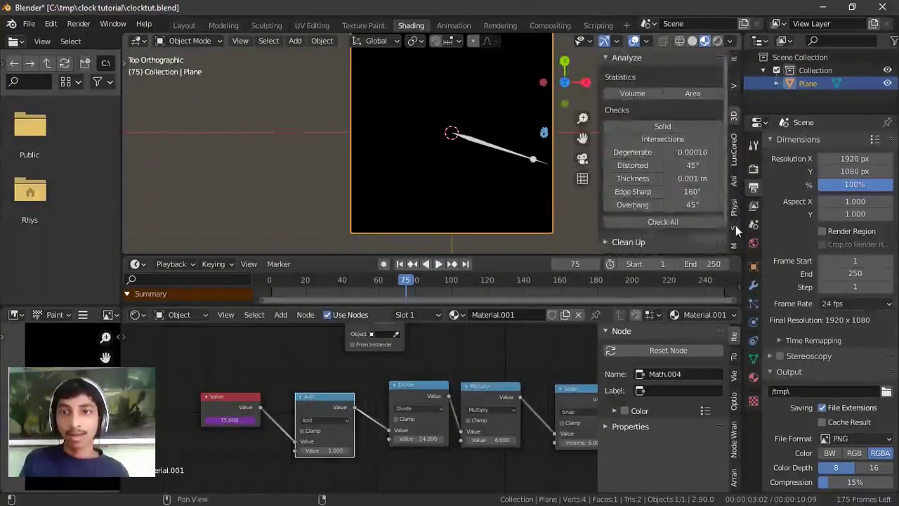
{"action": "key", "text": "n"}
{"action": "scroll", "coordinate": [344, 298], "scroll_direction": "down", "scroll_amount": 2}
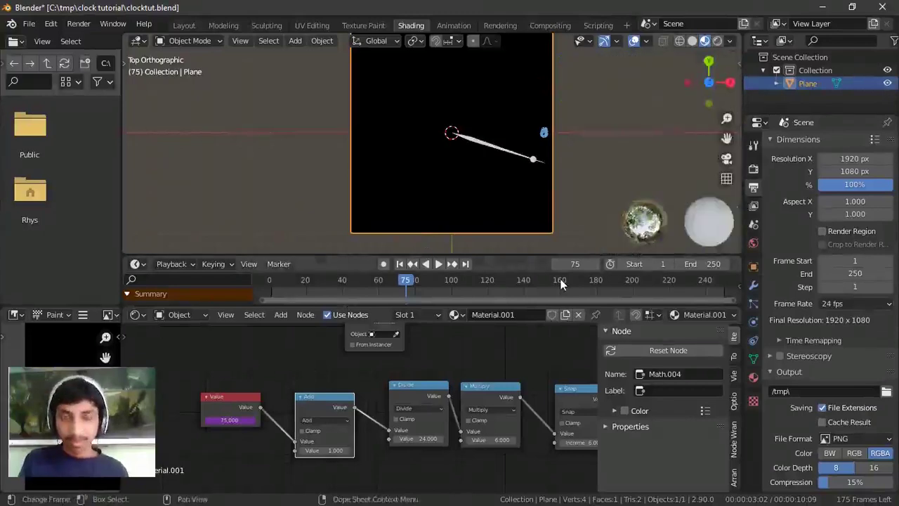
- Move the Snap, Multiply, Divide and Add nodes into a compact chain beside the To Radians node
{"action": "scroll", "coordinate": [485, 379], "scroll_direction": "down", "scroll_amount": 4}
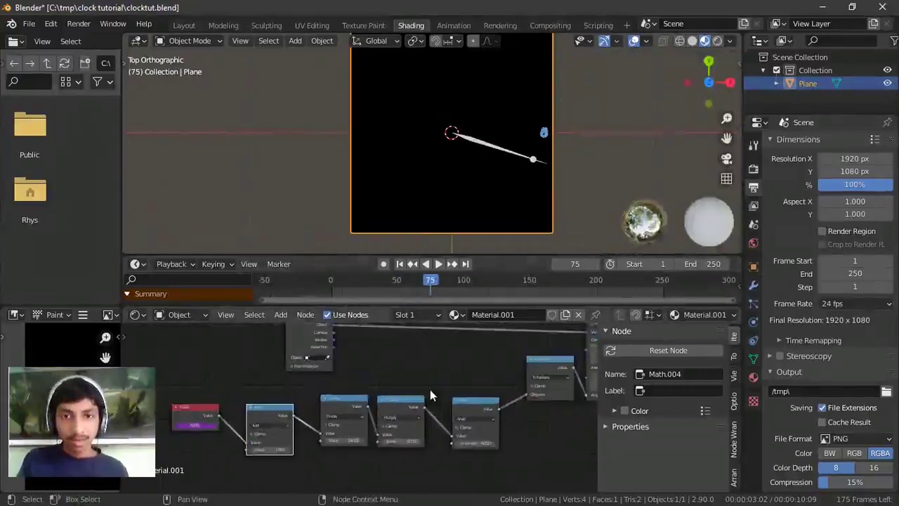
{"action": "scroll", "coordinate": [431, 394], "scroll_direction": "down", "scroll_amount": 2}
{"action": "mouse_move", "coordinate": [422, 401]}
{"action": "middle_mouse_down"}
{"action": "mouse_move", "coordinate": [414, 426]}
{"action": "mouse_move", "coordinate": [409, 406]}
{"action": "middle_mouse_up"}
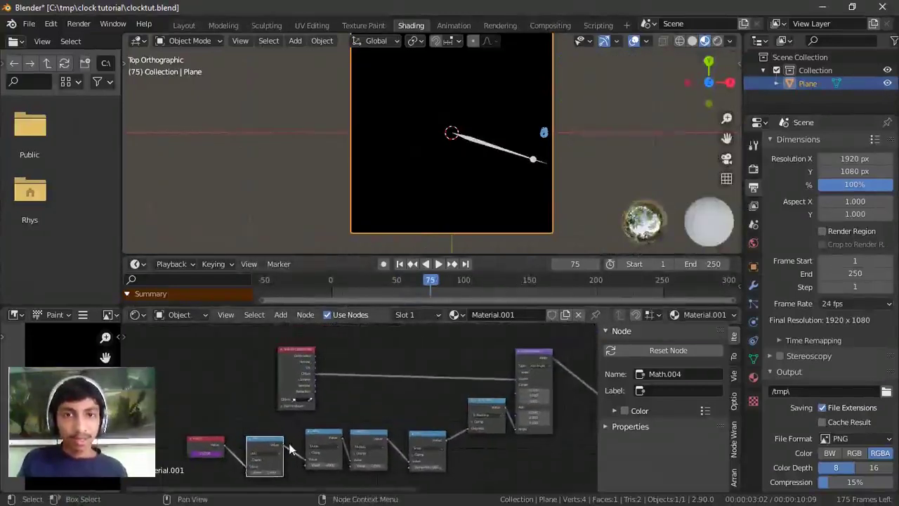
{"action": "left_click_drag", "start_coordinate": [316, 432], "coordinate": [397, 412]}
{"action": "left_click_drag", "start_coordinate": [349, 429], "coordinate": [366, 405]}
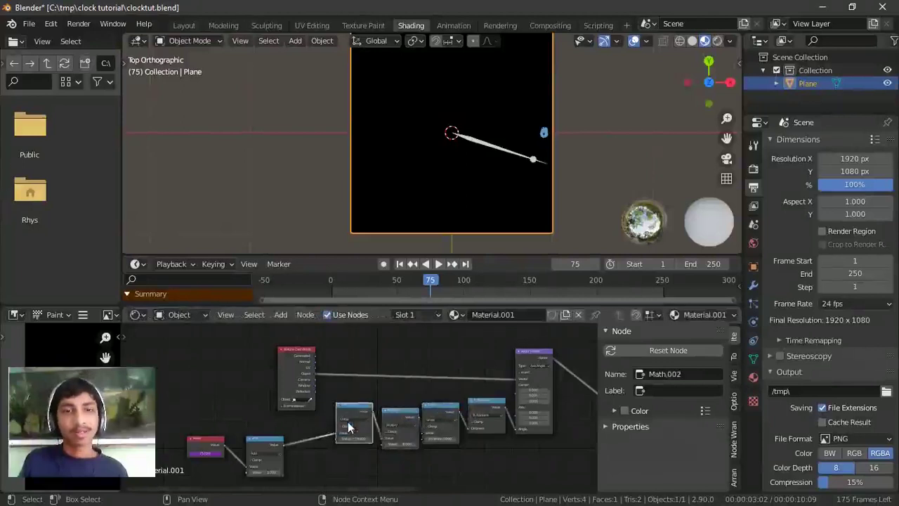
{"action": "left_click_drag", "start_coordinate": [261, 446], "coordinate": [305, 420]}
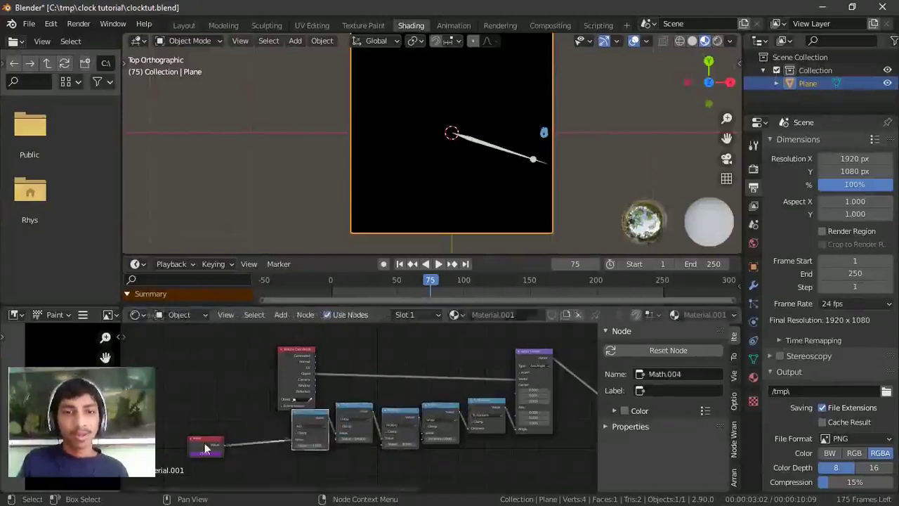
- Move the Value and Texture Coordinate nodes away from the Math chain, stacked one above the other at its input side
{"action": "left_click_drag", "start_coordinate": [204, 444], "coordinate": [222, 383]}
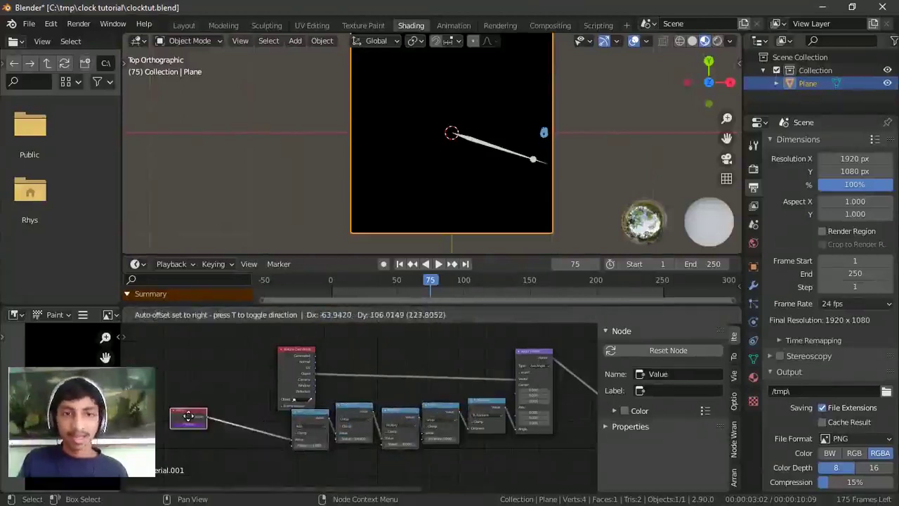
{"action": "left_click", "coordinate": [193, 367]}
{"action": "left_click_drag", "start_coordinate": [290, 368], "coordinate": [191, 348]}
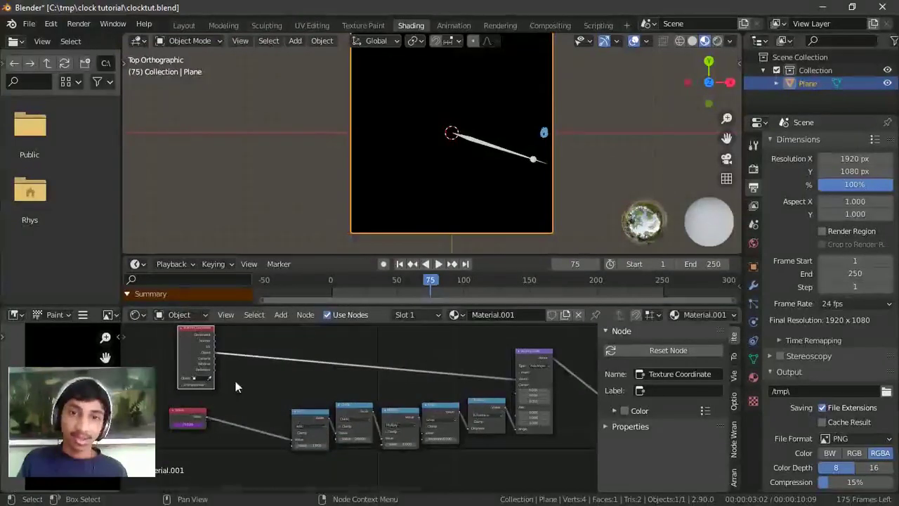
- Combine the five Math nodes and the Vector Rotate node into a node group, leaving Texture Coordinate and Value outside
{"action": "middle_click_drag", "start_coordinate": [259, 377], "coordinate": [268, 366]}
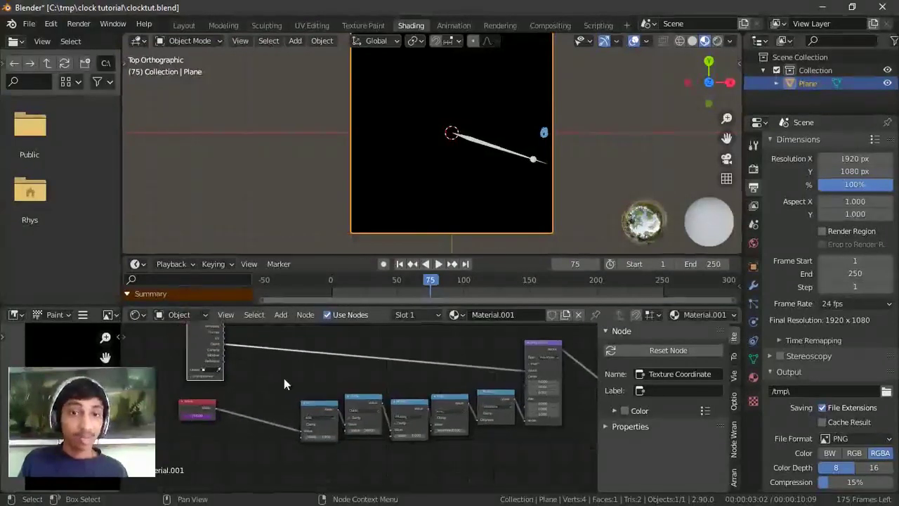
{"action": "scroll", "coordinate": [372, 399], "scroll_direction": "down", "scroll_amount": 1}
{"action": "key", "text": "Home"}
{"action": "left_click_drag", "start_coordinate": [447, 447], "coordinate": [228, 342]}
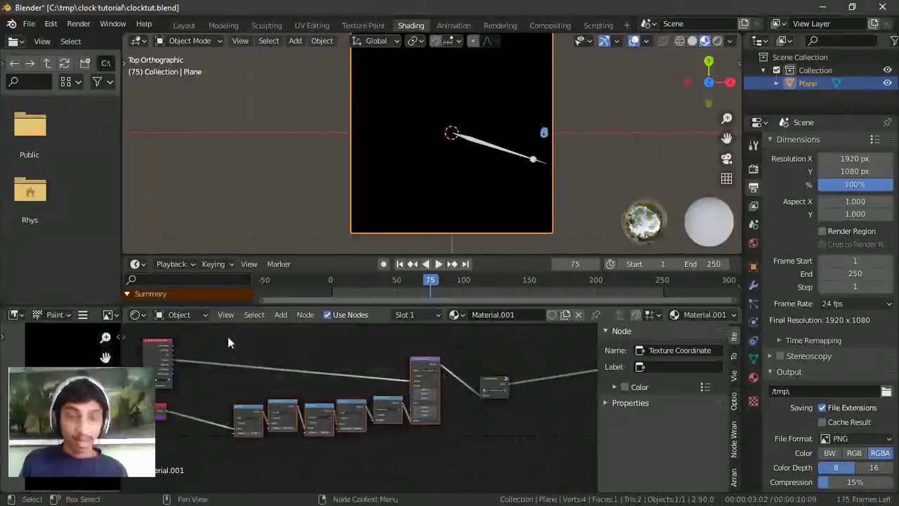
{"action": "key", "text": "ctrl+g"}
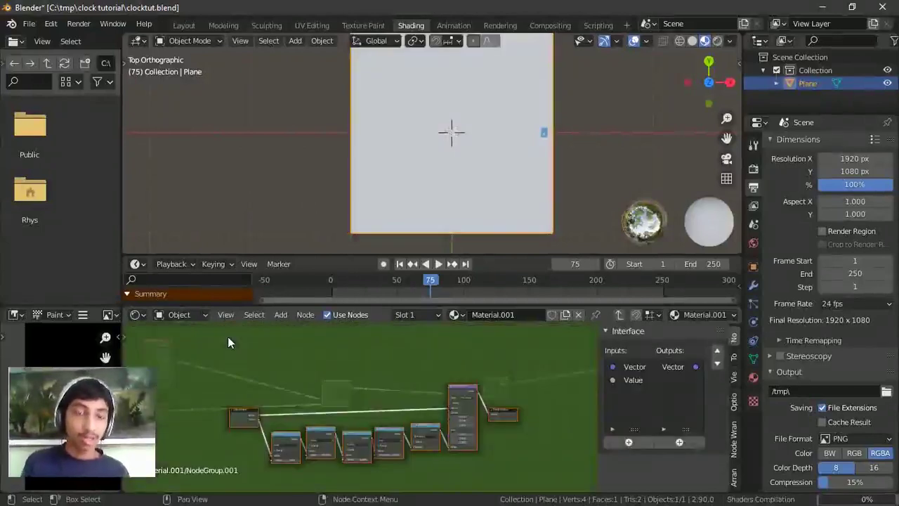
- Rename the group's Vector input as Texture CO
{"action": "scroll", "coordinate": [311, 372], "scroll_direction": "up", "scroll_amount": 4}
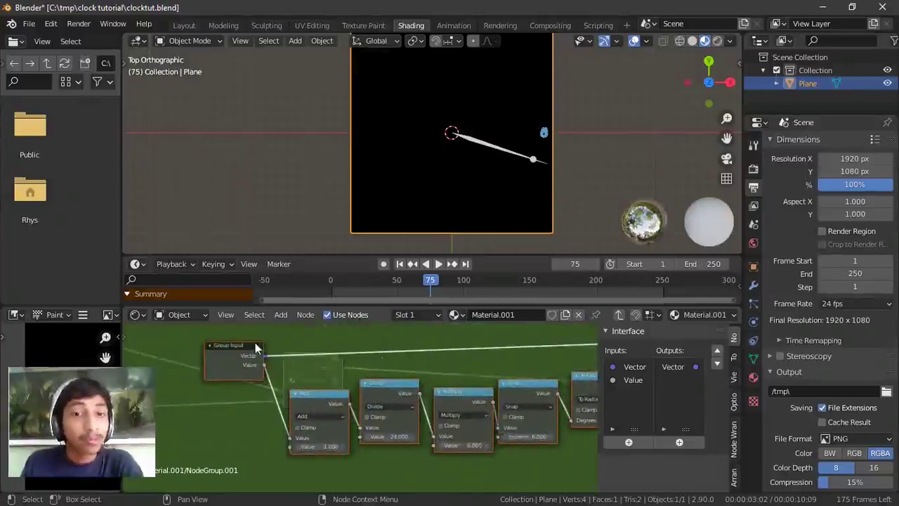
{"action": "middle_click_drag", "start_coordinate": [246, 356], "coordinate": [258, 381]}
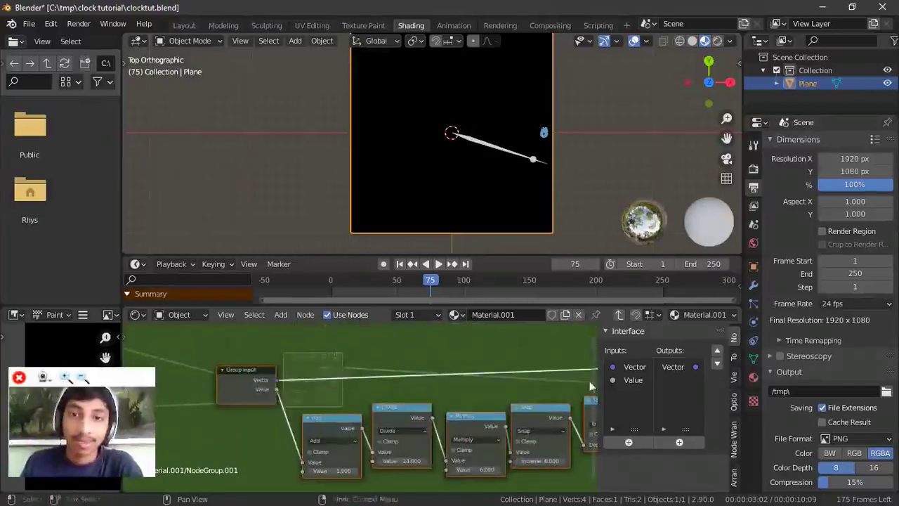
{"action": "left_click", "coordinate": [628, 367]}
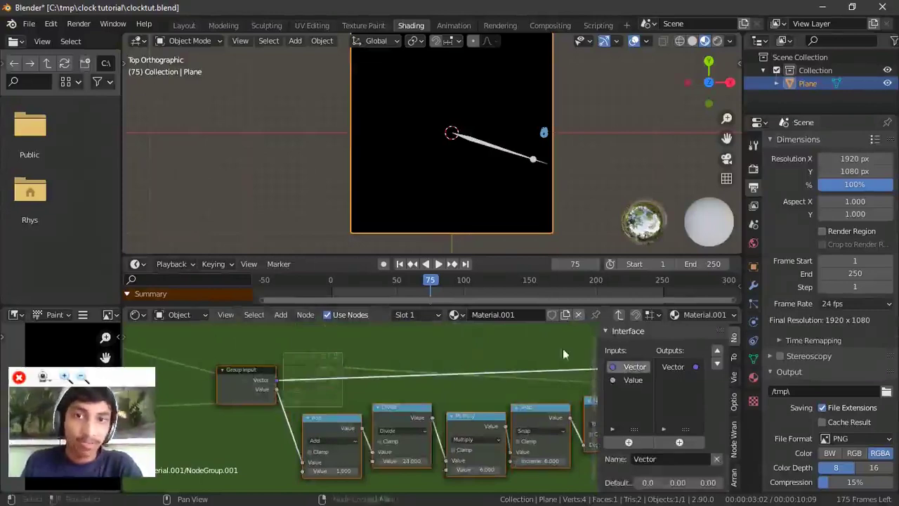
{"action": "left_click", "coordinate": [673, 460]}
{"action": "type", "text": "T"}
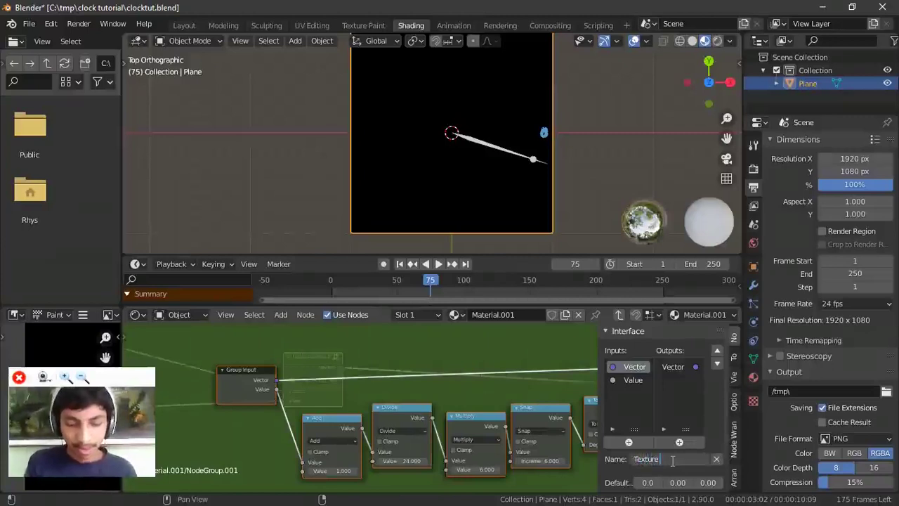
{"action": "type", "text": "exture"}
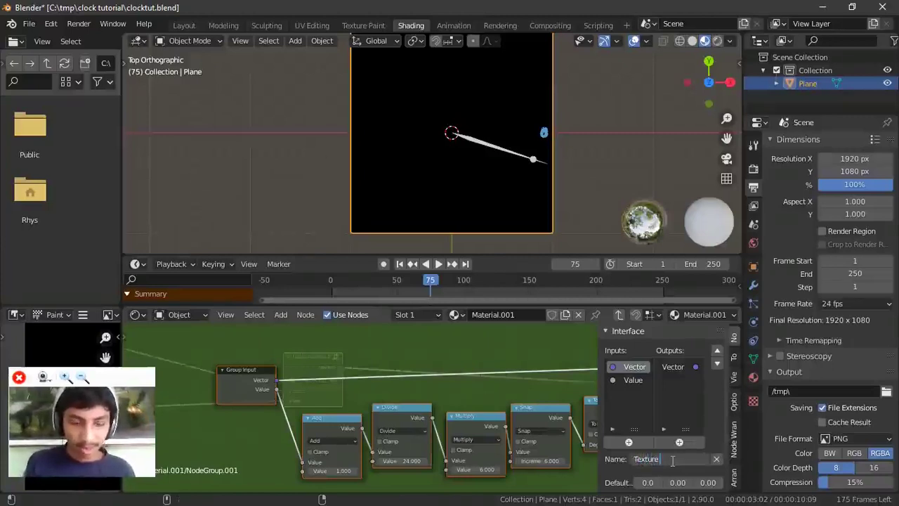
{"action": "type", "text": " Co"}
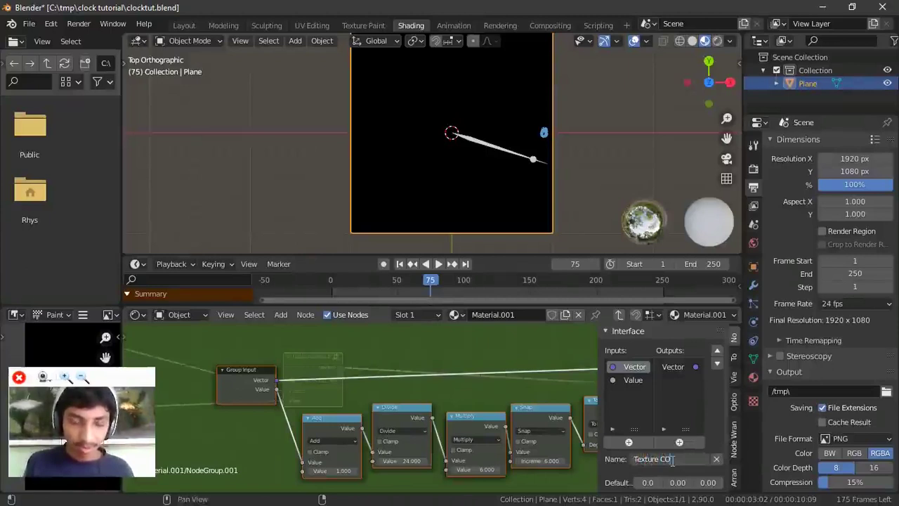
{"action": "type", "text": "o"}
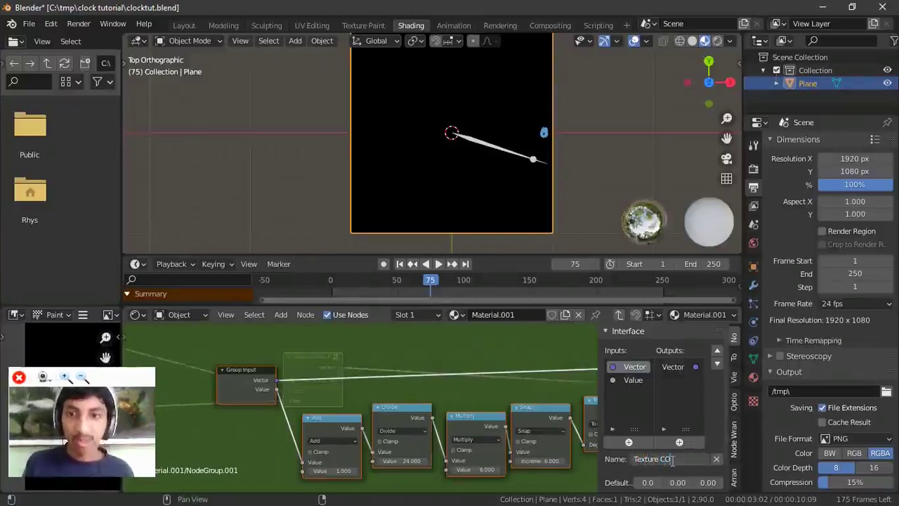
{"action": "key", "text": "Return"}
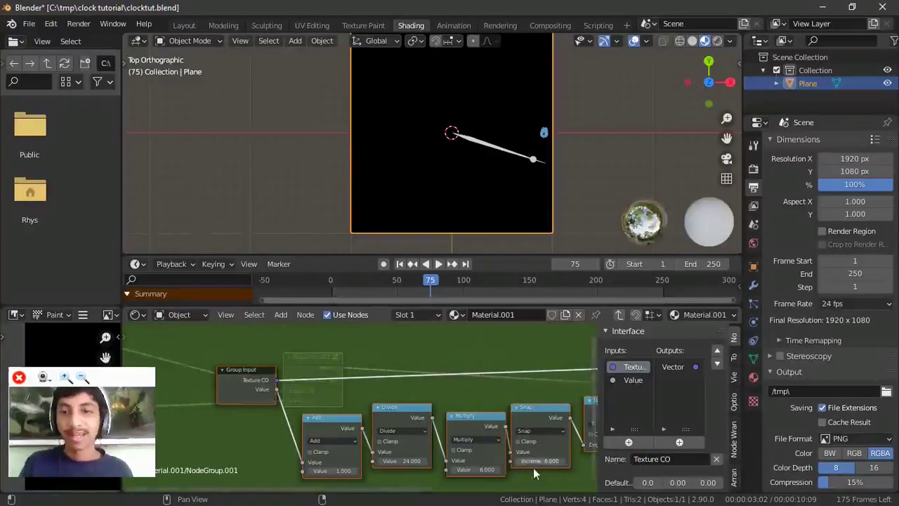
- Rename the group's Value input as Frame Number
{"action": "scroll", "coordinate": [291, 400], "scroll_direction": "up", "scroll_amount": 2}
{"action": "middle_click_drag", "start_coordinate": [275, 434], "coordinate": [373, 430]}
{"action": "scroll", "coordinate": [352, 393], "scroll_direction": "up", "scroll_amount": 2}
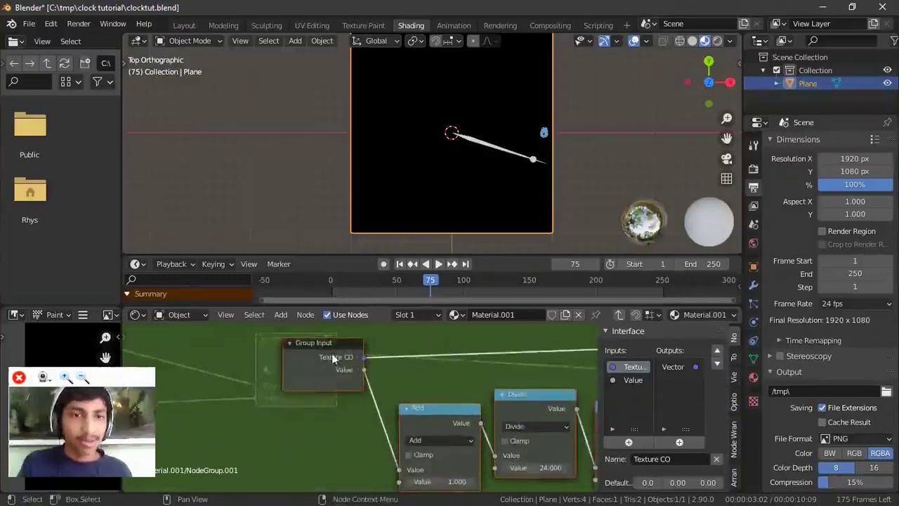
{"action": "left_click", "coordinate": [627, 380]}
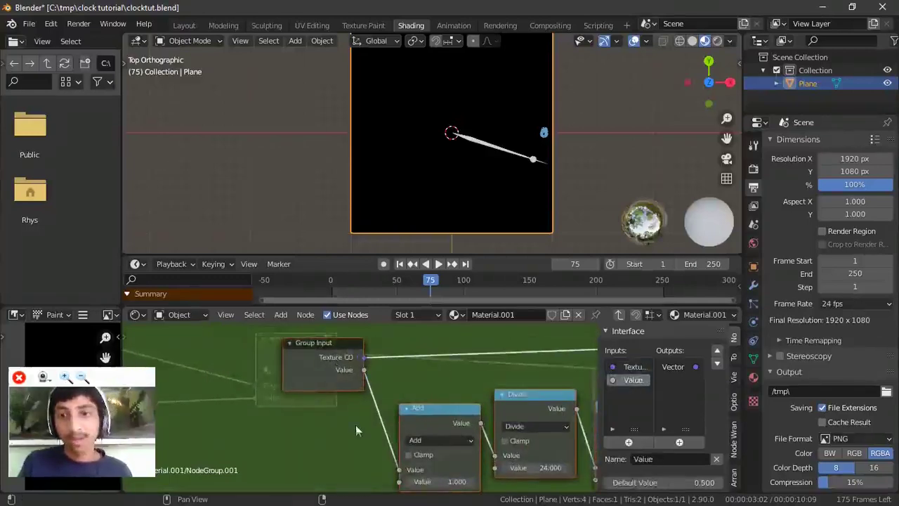
{"action": "left_click", "coordinate": [672, 460]}
{"action": "type", "text": "F"}
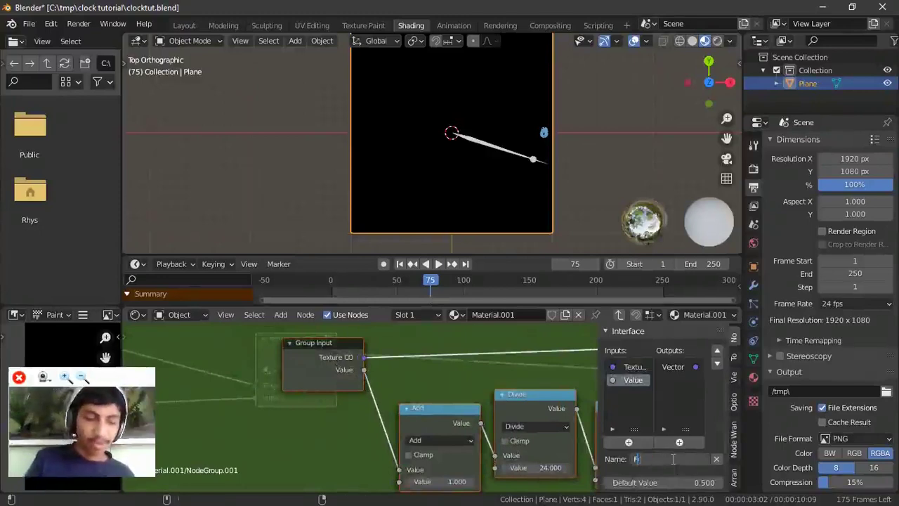
{"action": "type", "text": "rame"}
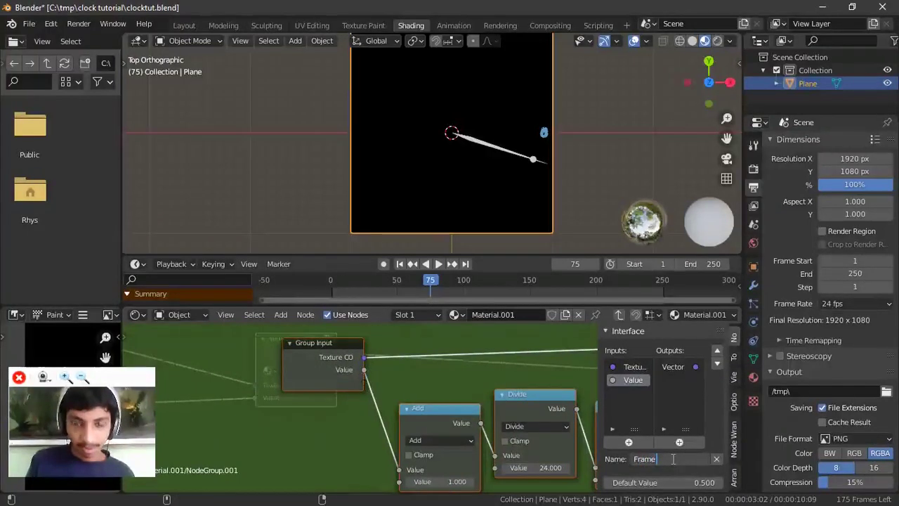
{"action": "type", "text": " Number"}
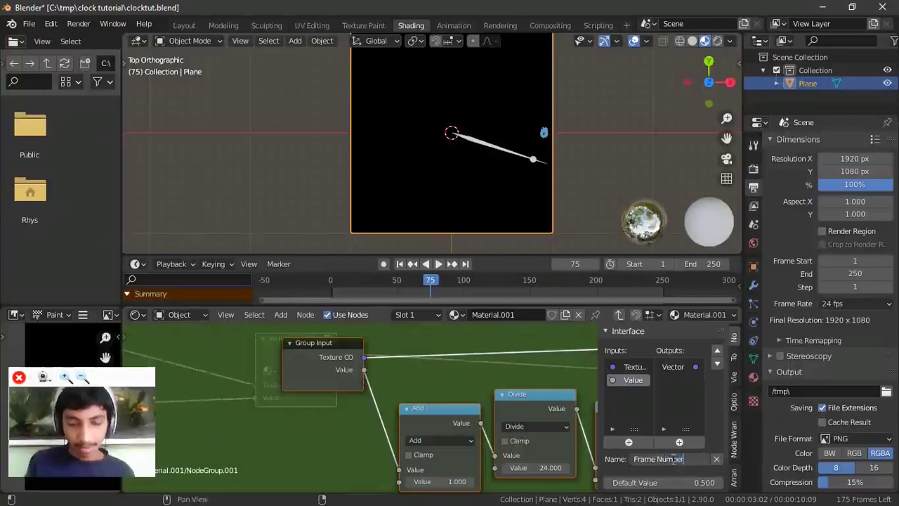
{"action": "key", "text": "Return"}
- Expose the Divide node's second value as a new input of the node group by linking it to the Group Input node
{"action": "middle_click_drag", "start_coordinate": [374, 386], "coordinate": [381, 367]}
{"action": "scroll", "coordinate": [422, 436], "scroll_direction": "down", "scroll_amount": 3}
{"action": "middle_click_drag", "start_coordinate": [425, 437], "coordinate": [480, 423]}
{"action": "scroll", "coordinate": [380, 441], "scroll_direction": "up", "scroll_amount": 3}
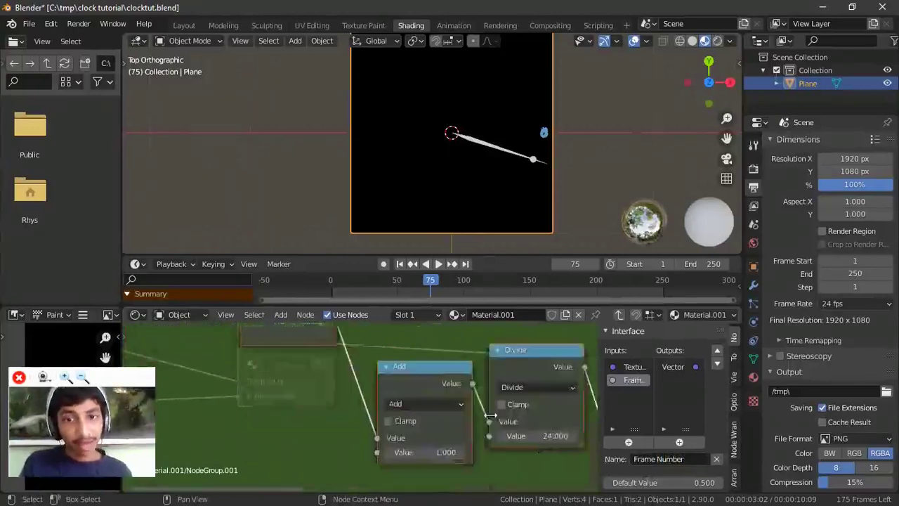
{"action": "left_click", "coordinate": [348, 356]}
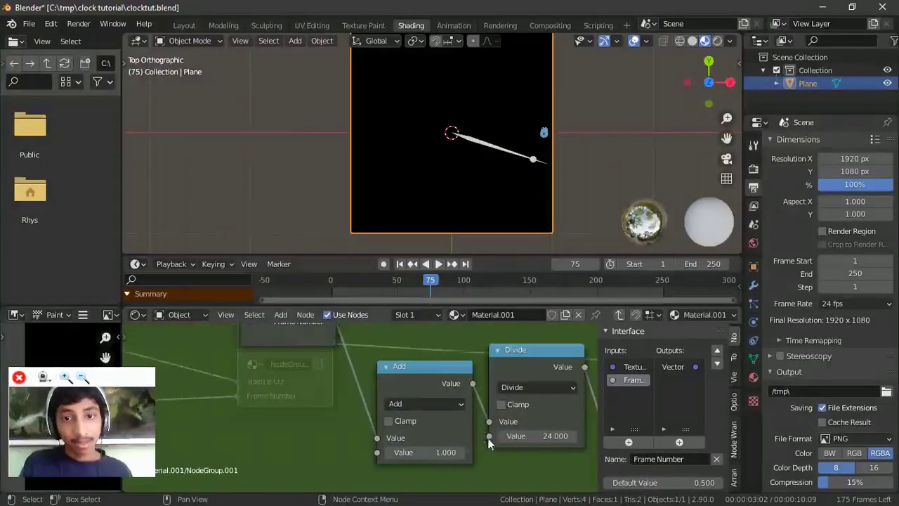
{"action": "left_click_drag", "start_coordinate": [489, 435], "coordinate": [321, 344]}
{"action": "middle_click_drag", "start_coordinate": [321, 344], "coordinate": [333, 374]}
{"action": "scroll", "coordinate": [332, 374], "scroll_direction": "up", "scroll_amount": 1}
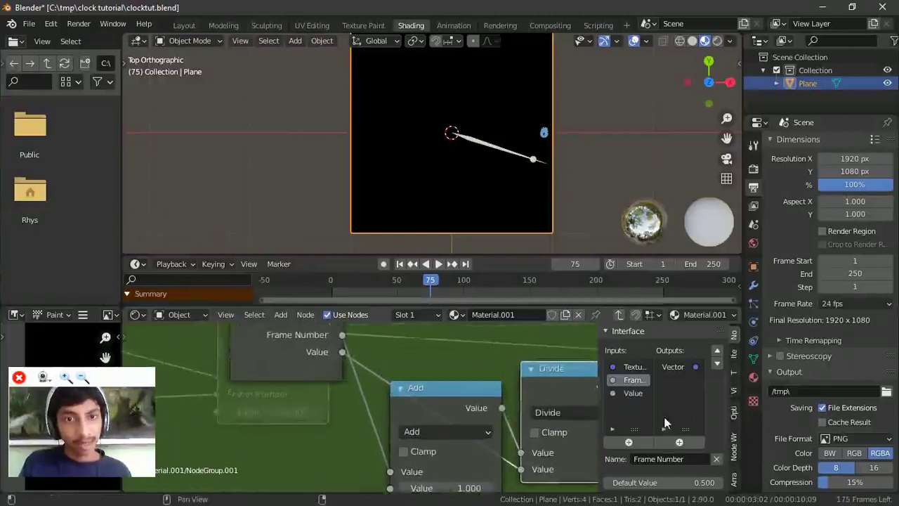
- Rename the node group's new Value input as Frame Rate
{"action": "left_click", "coordinate": [625, 393]}
{"action": "left_click", "coordinate": [648, 458]}
{"action": "type", "text": "F"}
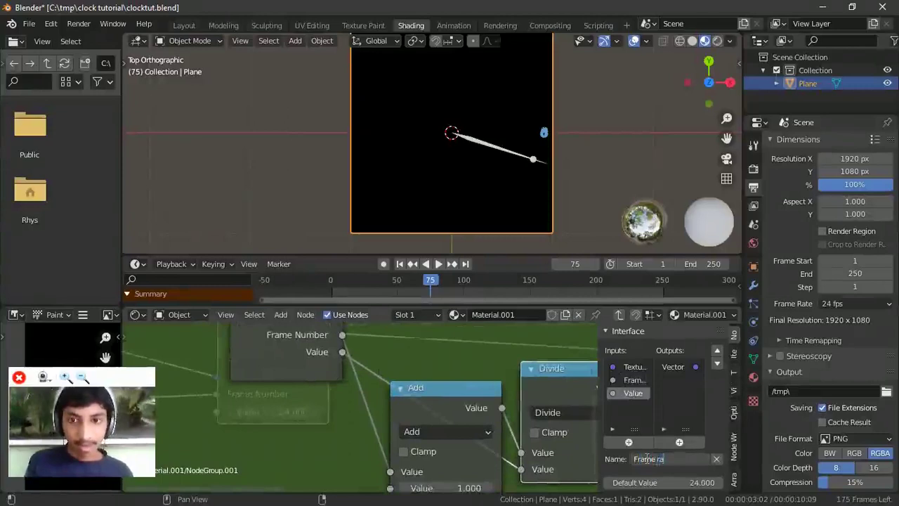
{"action": "type", "text": "rame Rate"}
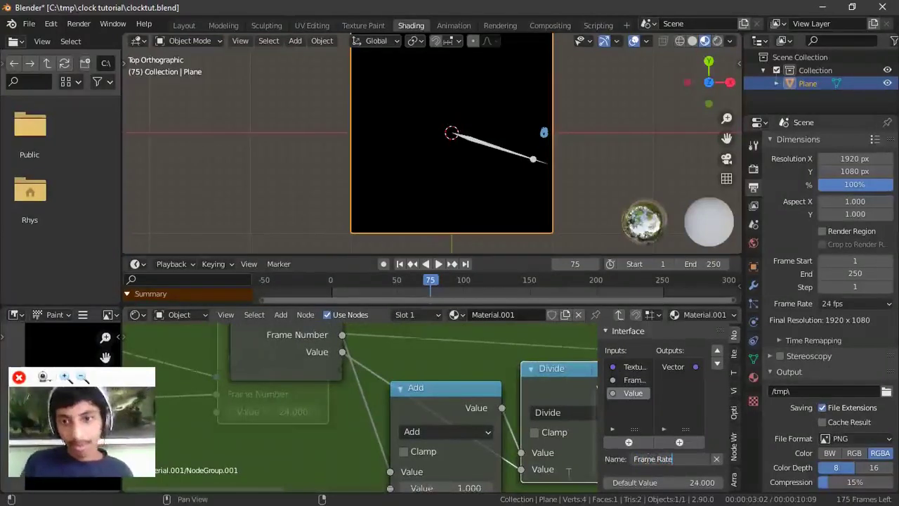
{"action": "left_click", "coordinate": [570, 469]}
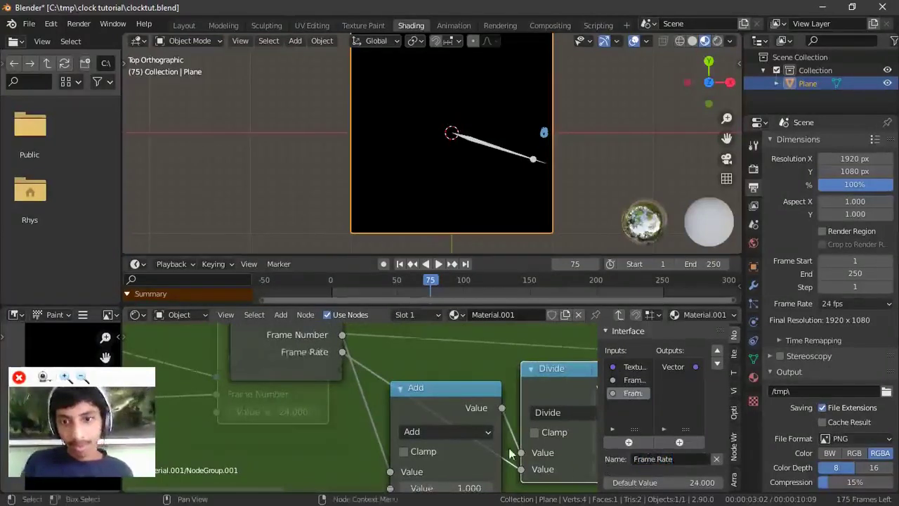
- Review the group's Math chain up to Vector Rotate and leave the group for the material's main node tree
{"action": "scroll", "coordinate": [570, 454], "scroll_direction": "down", "scroll_amount": 5}
{"action": "middle_click_drag", "start_coordinate": [571, 454], "coordinate": [279, 436]}
{"action": "scroll", "coordinate": [341, 435], "scroll_direction": "up", "scroll_amount": 1}
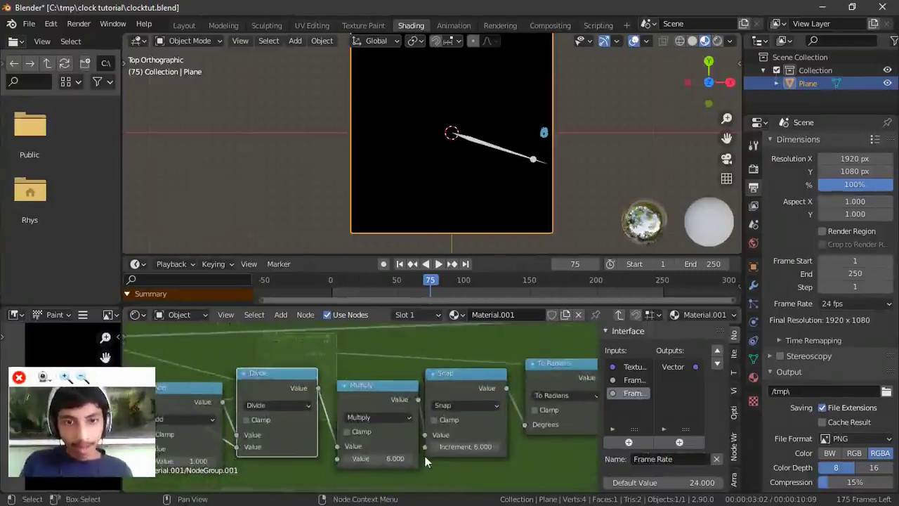
{"action": "middle_click_drag", "start_coordinate": [425, 456], "coordinate": [359, 470]}
{"action": "scroll", "coordinate": [428, 447], "scroll_direction": "down", "scroll_amount": 1}
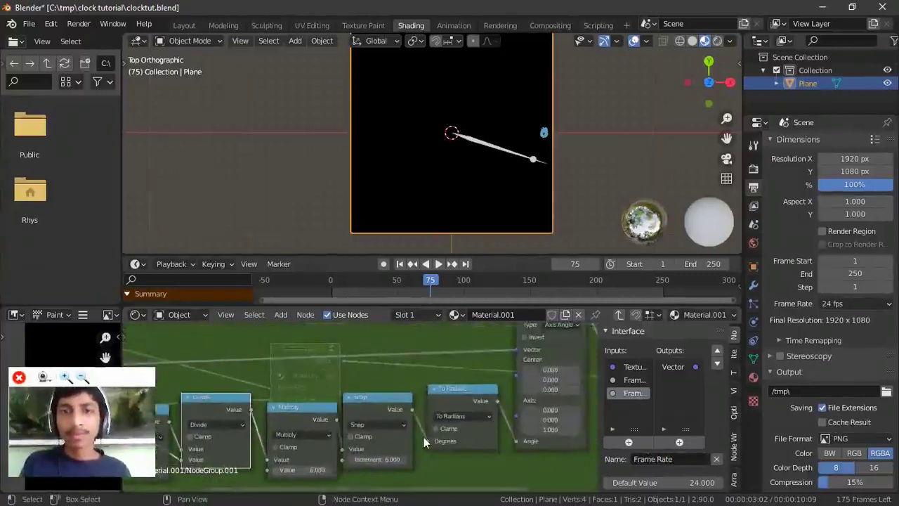
{"action": "scroll", "coordinate": [424, 437], "scroll_direction": "down", "scroll_amount": 1}
{"action": "middle_click_drag", "start_coordinate": [424, 437], "coordinate": [529, 439]}
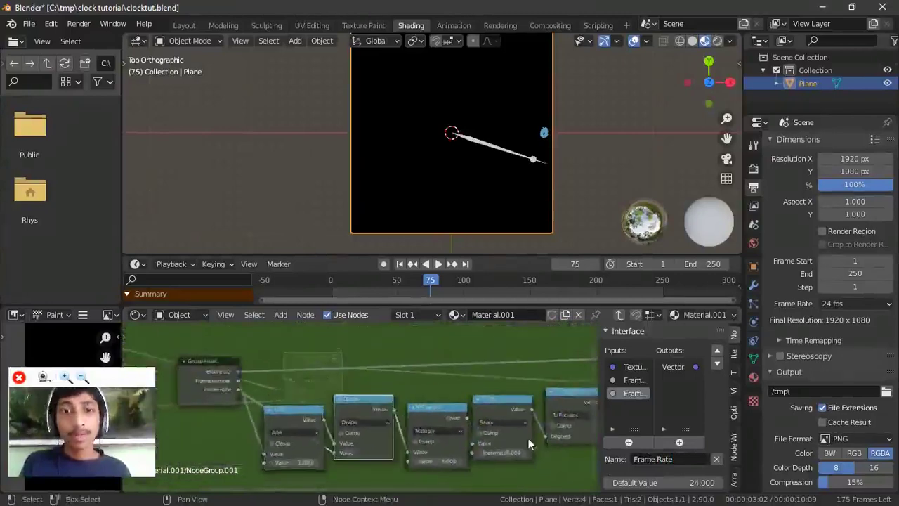
{"action": "left_click", "coordinate": [220, 376]}
{"action": "key", "text": "Tab"}
- Duplicate the rotation node group and place the copy directly below the original
{"action": "middle_click_drag", "start_coordinate": [300, 414], "coordinate": [375, 460]}
{"action": "scroll", "coordinate": [421, 418], "scroll_direction": "up", "scroll_amount": 1}
{"action": "left_click_drag", "start_coordinate": [421, 418], "coordinate": [405, 372]}
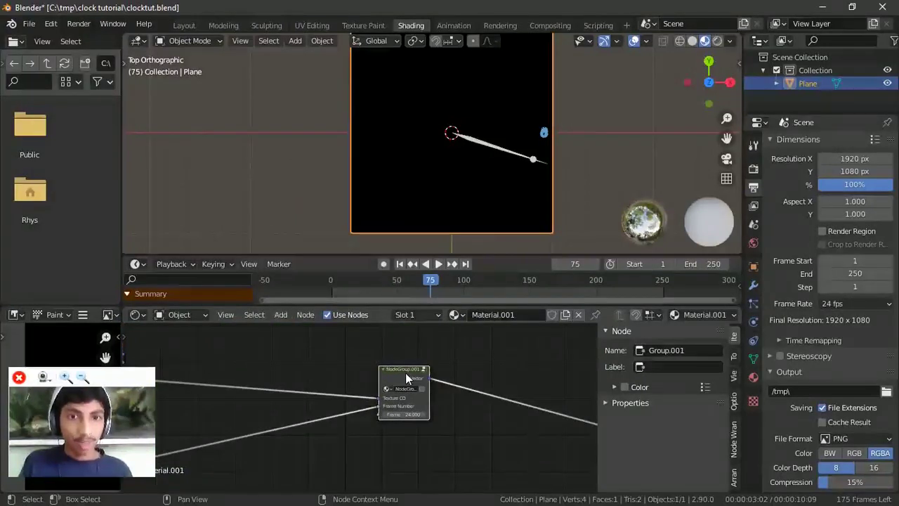
{"action": "key", "text": "shift+d"}
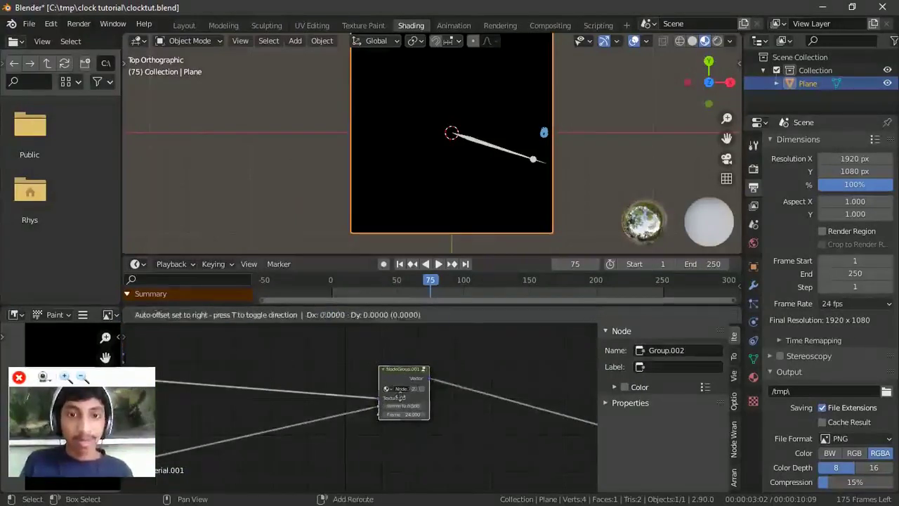
{"action": "left_click", "coordinate": [406, 436]}
{"action": "middle_click_drag", "start_coordinate": [405, 435], "coordinate": [405, 421]}
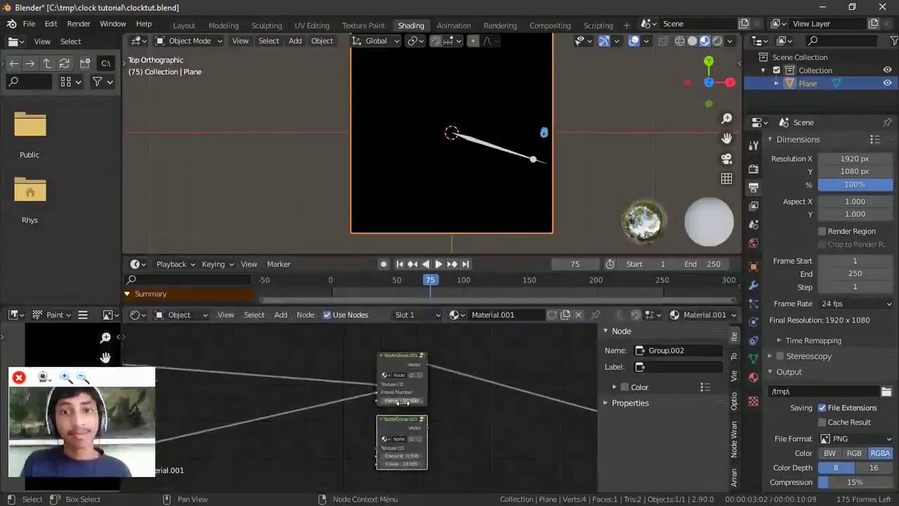
- Link the duplicated group's Vector output to the Vector input of the clock hand node group, replacing the original's link
{"action": "scroll", "coordinate": [400, 430], "scroll_direction": "down", "scroll_amount": 1}
{"action": "key", "text": "Home"}
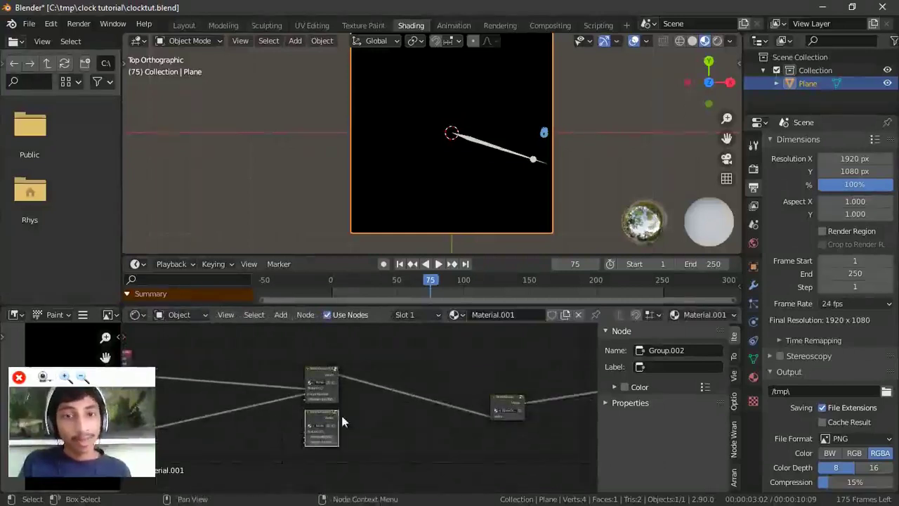
{"action": "left_click_drag", "start_coordinate": [338, 418], "coordinate": [493, 418]}
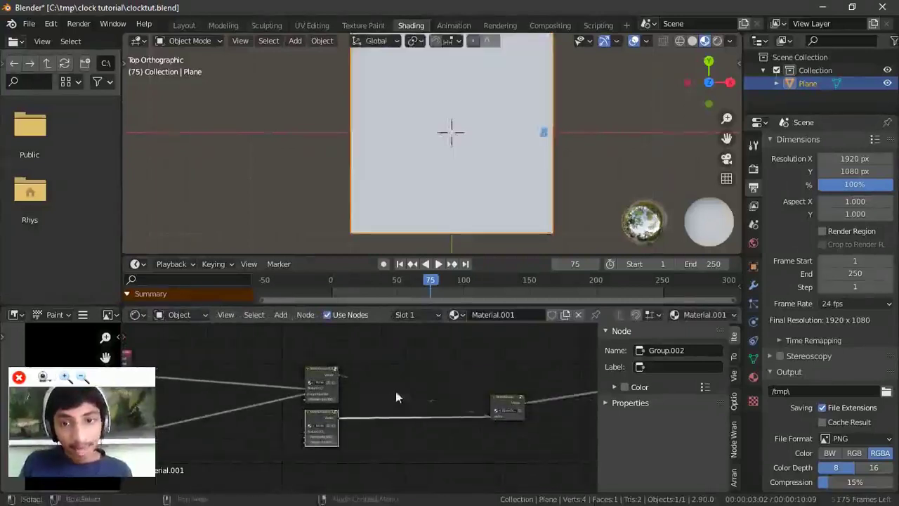
{"action": "scroll", "coordinate": [355, 412], "scroll_direction": "up", "scroll_amount": 3}
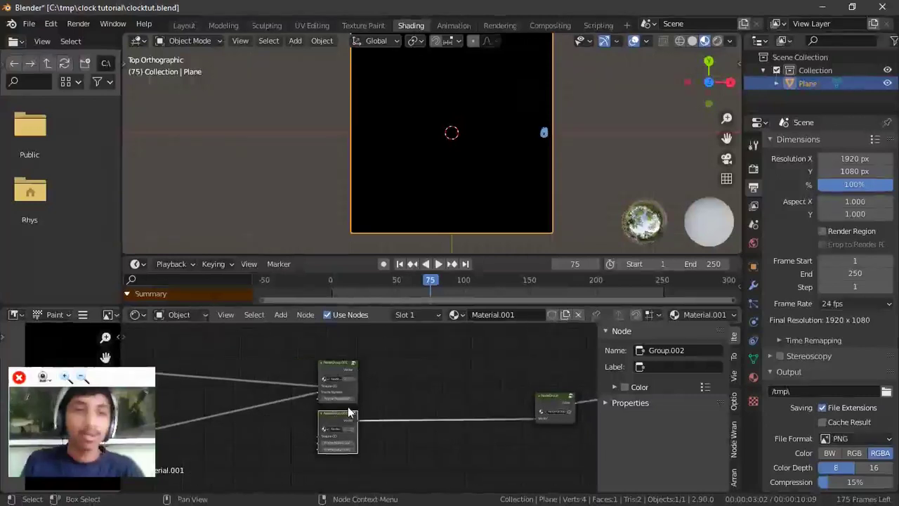
- Make the duplicated rotation group a single-user copy so it is independent of the original
{"action": "scroll", "coordinate": [383, 422], "scroll_direction": "up", "scroll_amount": 3}
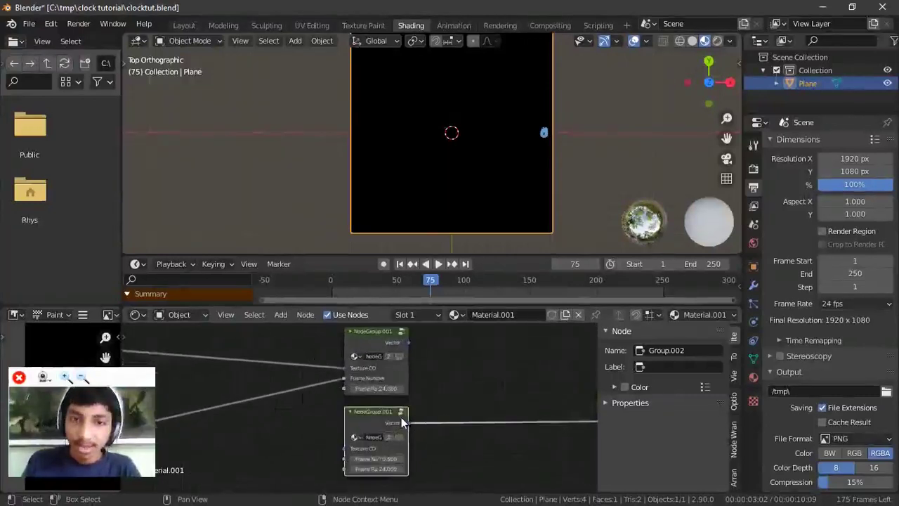
{"action": "scroll", "coordinate": [380, 434], "scroll_direction": "up", "scroll_amount": 1}
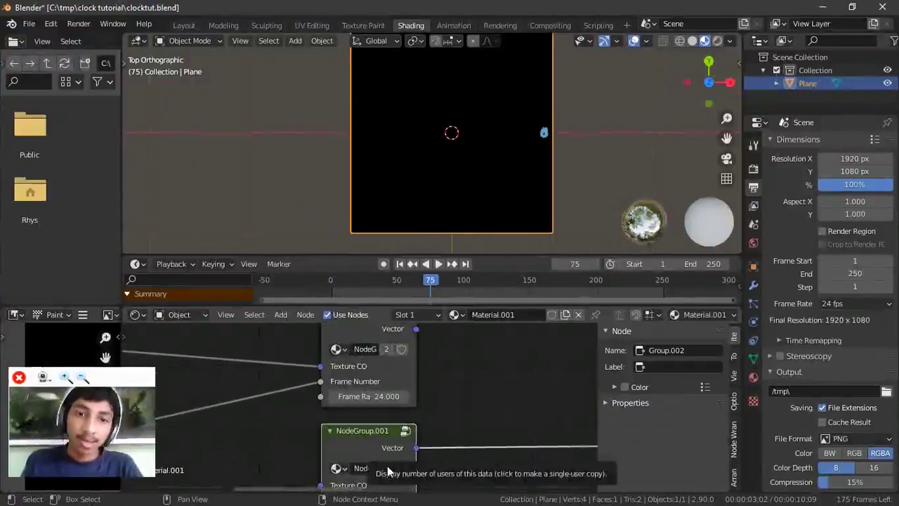
{"action": "left_click", "coordinate": [387, 468]}
{"action": "middle_click_drag", "start_coordinate": [383, 456], "coordinate": [407, 426]}
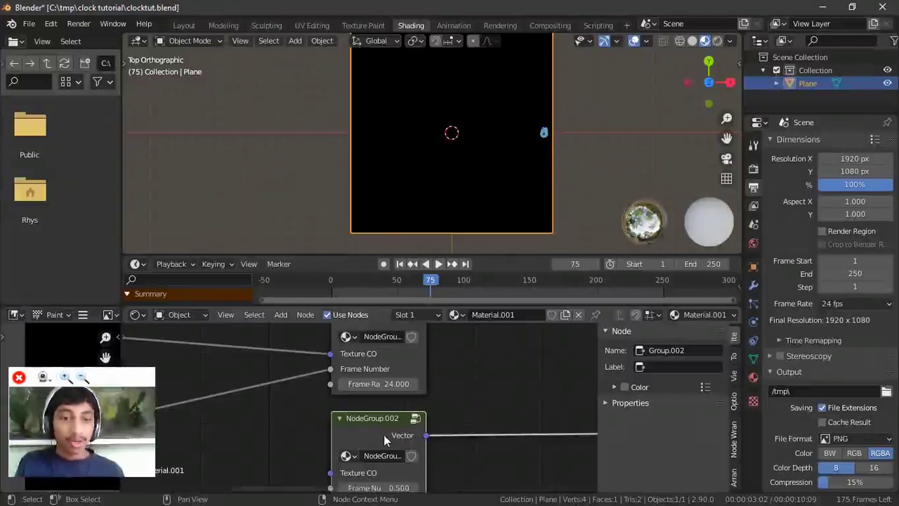
- Link the Texture Coordinate node to the copied group's Texture CO input and the Value node to its Frame Number input
{"action": "scroll", "coordinate": [313, 410], "scroll_direction": "down", "scroll_amount": 1}
{"action": "middle_click_drag", "start_coordinate": [313, 411], "coordinate": [396, 406]}
{"action": "scroll", "coordinate": [386, 407], "scroll_direction": "down", "scroll_amount": 1}
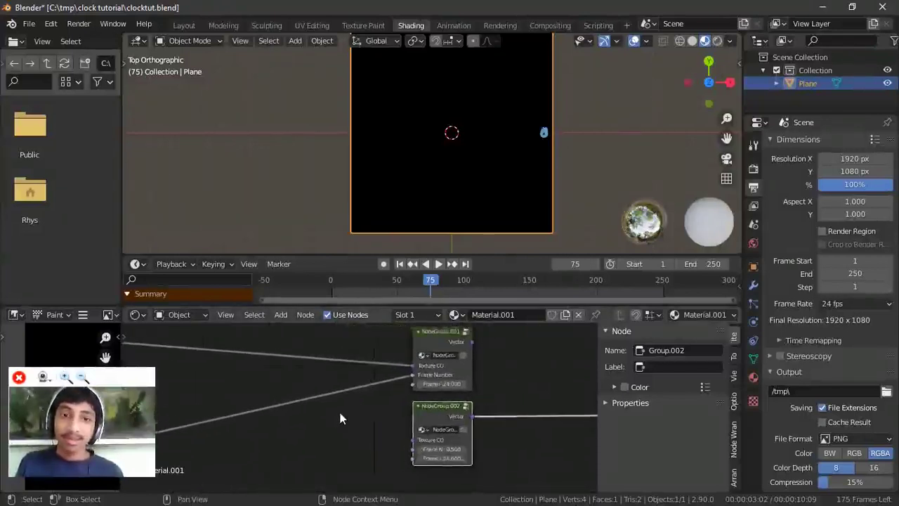
{"action": "scroll", "coordinate": [340, 419], "scroll_direction": "down", "scroll_amount": 1}
{"action": "middle_click_drag", "start_coordinate": [340, 419], "coordinate": [417, 410]}
{"action": "left_click_drag", "start_coordinate": [250, 348], "coordinate": [491, 425]}
{"action": "left_click_drag", "start_coordinate": [238, 427], "coordinate": [485, 433]}
{"action": "middle_click_drag", "start_coordinate": [494, 425], "coordinate": [467, 434]}
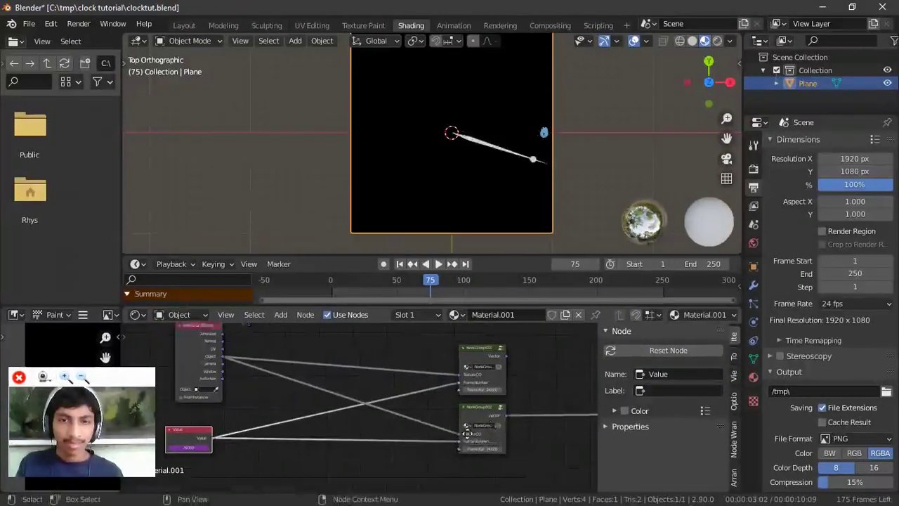
- Play the animation from the first frame to check the hand's motion, stop it and return to the first frame
{"action": "left_click", "coordinate": [399, 264]}
{"action": "left_click", "coordinate": [439, 264]}
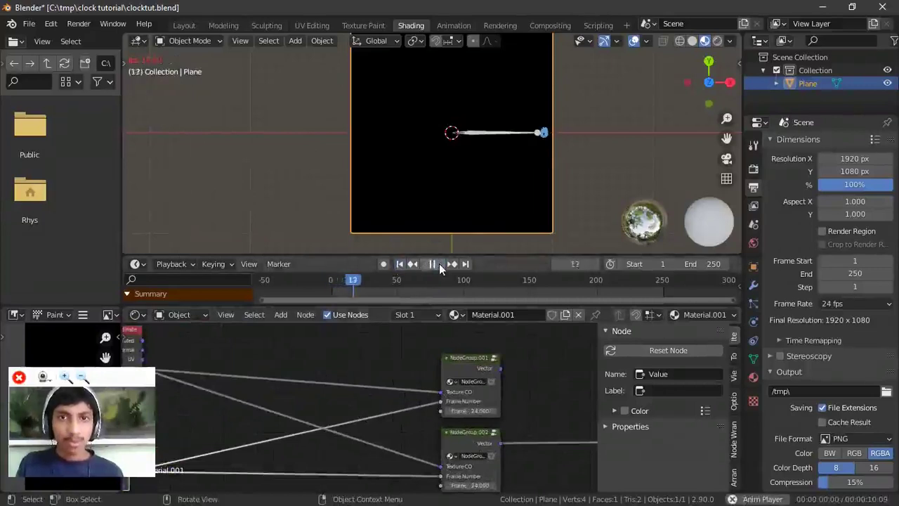
{"action": "left_click", "coordinate": [439, 264]}
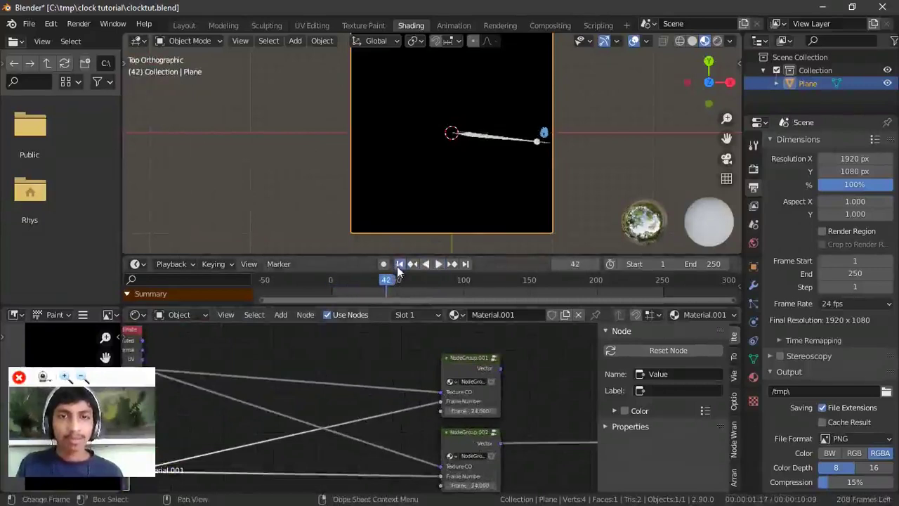
{"action": "left_click", "coordinate": [400, 263]}
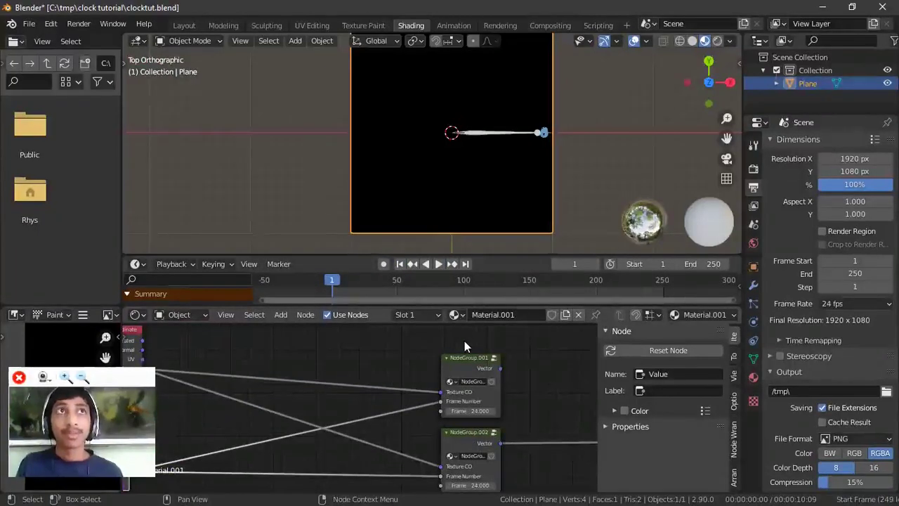
- Open the copied rotation group for editing and move its Add node up, clear of the space between Group Input and Divide
{"action": "left_click", "coordinate": [487, 443]}
{"action": "key", "text": "Tab"}
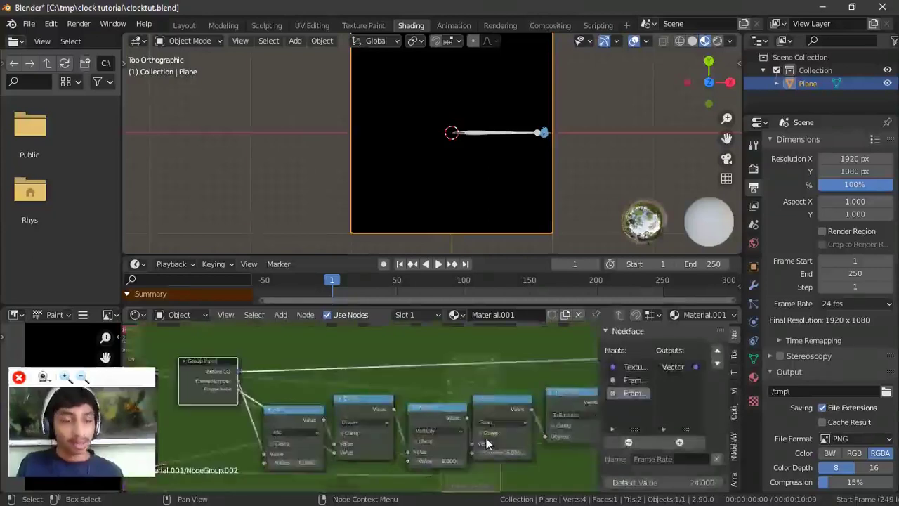
{"action": "middle_click_drag", "start_coordinate": [373, 411], "coordinate": [453, 409]}
{"action": "scroll", "coordinate": [436, 410], "scroll_direction": "up", "scroll_amount": 2}
{"action": "middle_click_drag", "start_coordinate": [397, 403], "coordinate": [416, 402]}
{"action": "scroll", "coordinate": [400, 395], "scroll_direction": "up", "scroll_amount": 1}
{"action": "left_click_drag", "start_coordinate": [304, 347], "coordinate": [234, 363]}
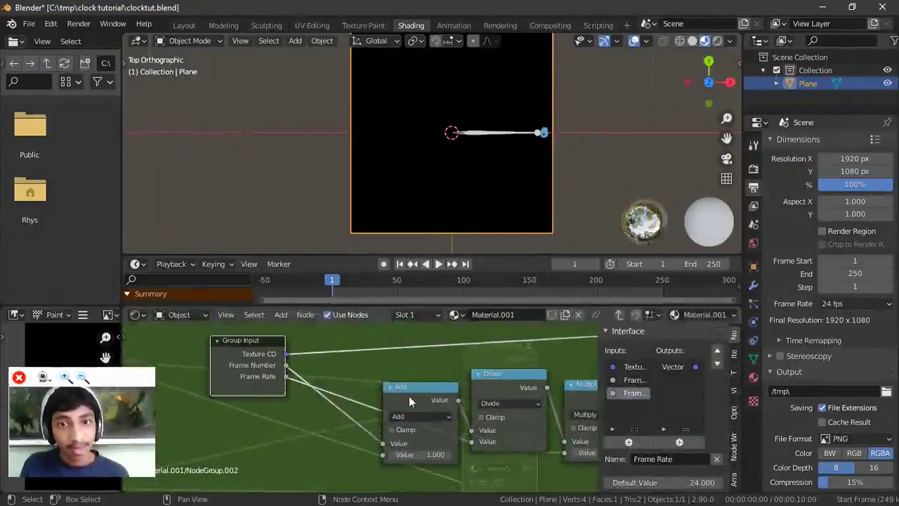
{"action": "left_click_drag", "start_coordinate": [409, 397], "coordinate": [338, 428]}
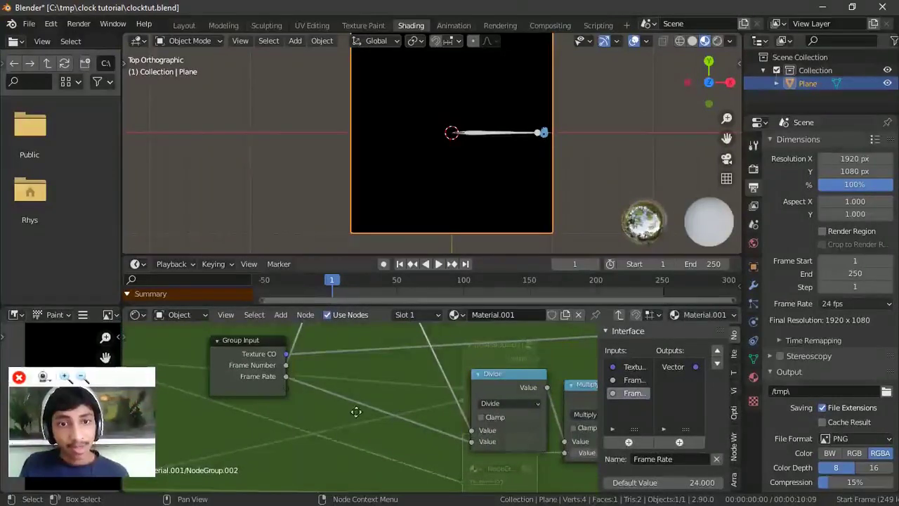
{"action": "mouse_move", "coordinate": [356, 412]}
{"action": "middle_mouse_down"}
{"action": "mouse_move", "coordinate": [351, 435]}
{"action": "mouse_move", "coordinate": [359, 423]}
{"action": "middle_mouse_up"}
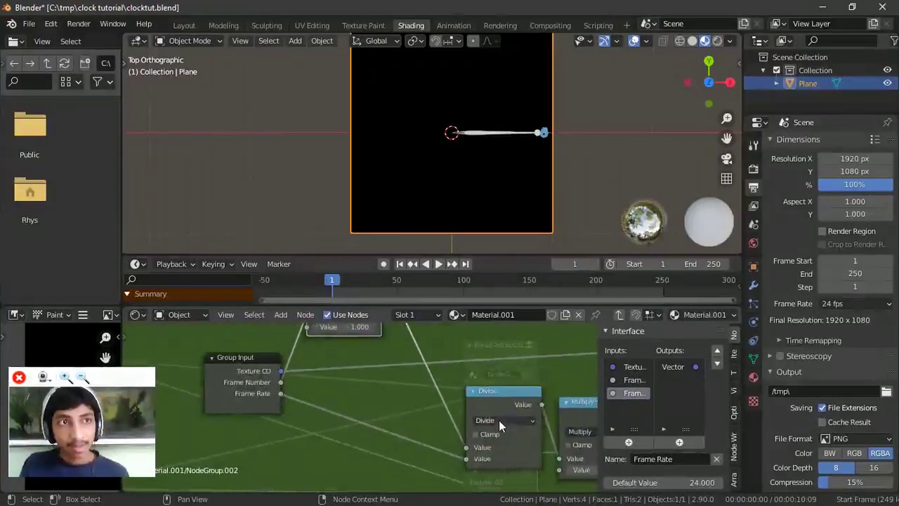
- Add a Math node below the chain inside the copied group and cut the link from Frame Rate to the Divide node
{"action": "key", "text": "shift+a"}
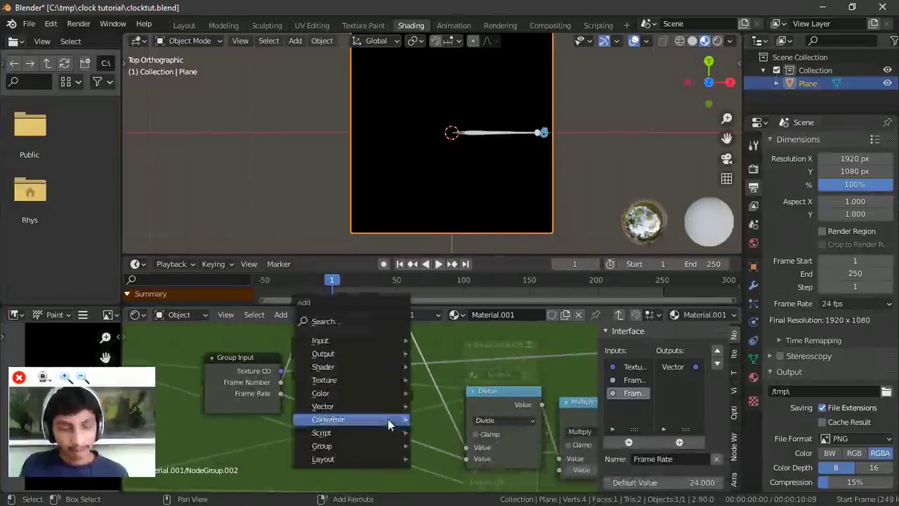
{"action": "mouse_move", "coordinate": [389, 424]}
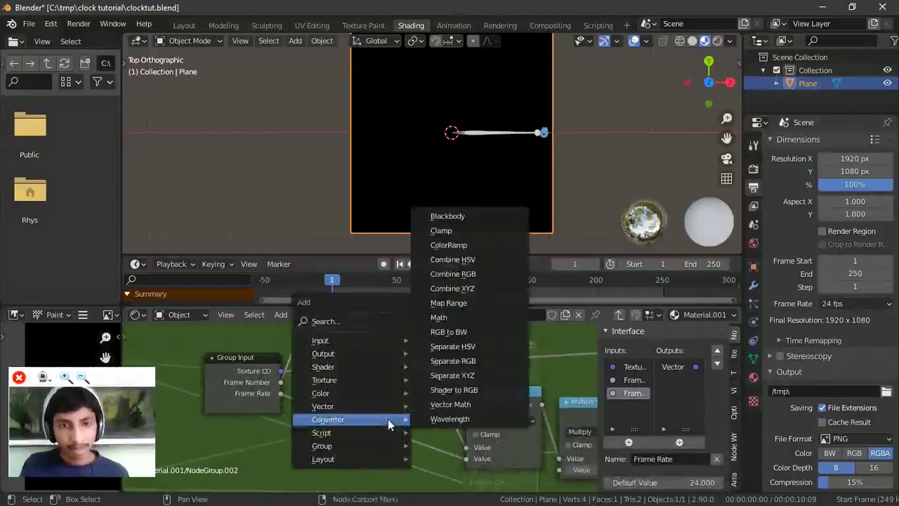
{"action": "left_click", "coordinate": [454, 318]}
{"action": "middle_click_drag", "start_coordinate": [354, 445], "coordinate": [372, 408]}
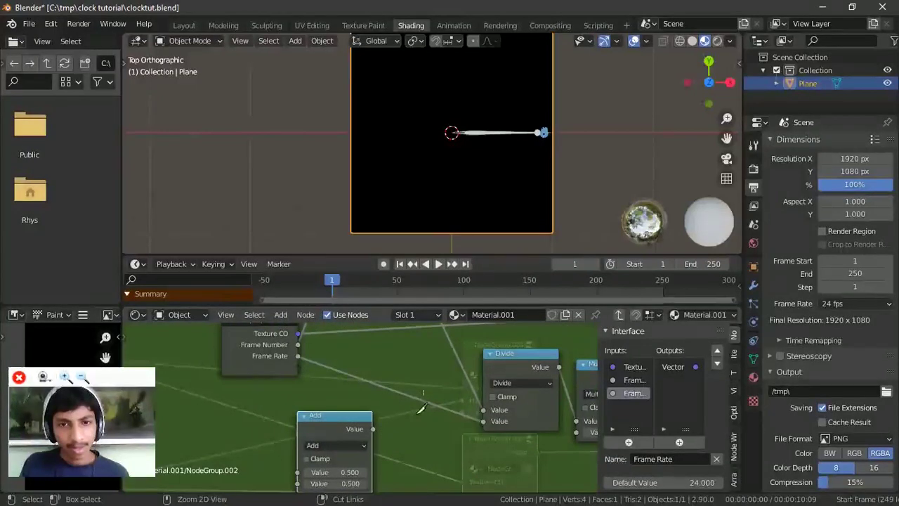
{"action": "right_click_drag", "start_coordinate": [421, 407], "coordinate": [421, 413], "text": "ctrl"}
{"action": "middle_click_drag", "start_coordinate": [421, 414], "coordinate": [391, 416]}
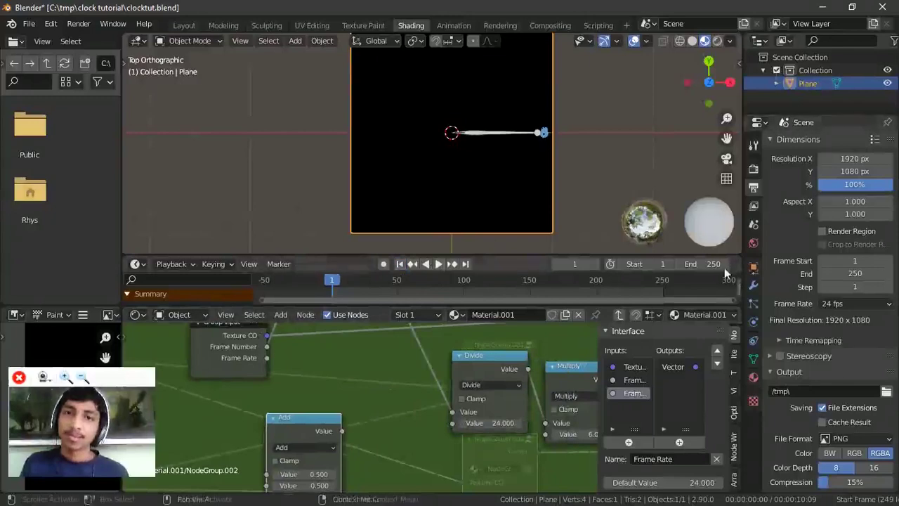
- Set the timeline's end frame to 24*60 and jump to the last frame
{"action": "left_click", "coordinate": [703, 263]}
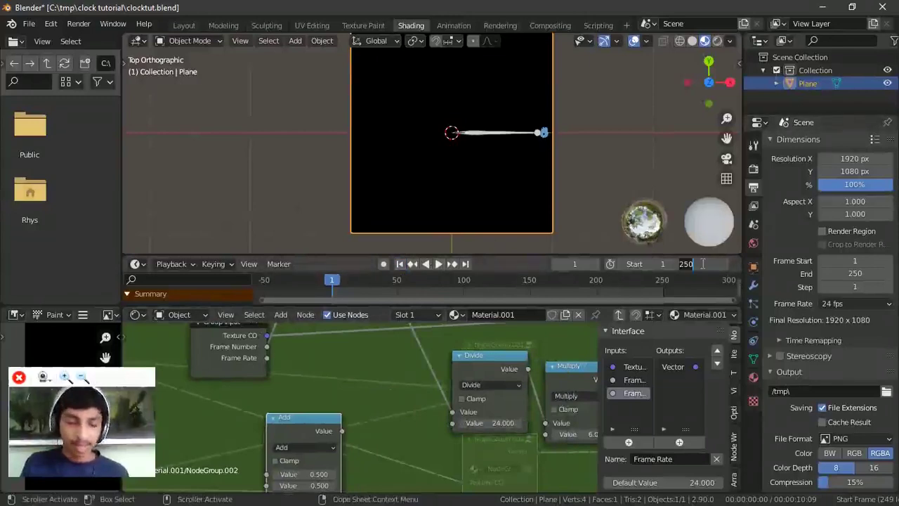
{"action": "type", "text": "2"}
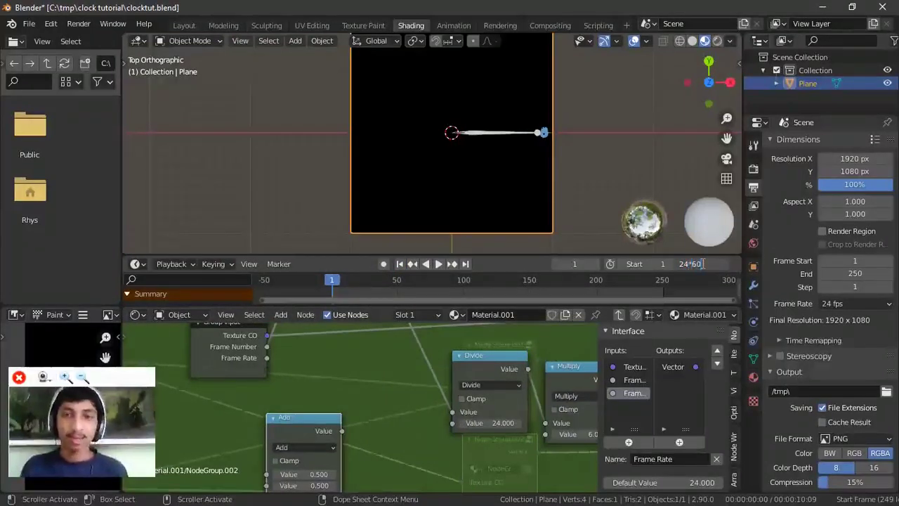
{"action": "type", "text": "4*60"}
{"action": "key", "text": "Return"}
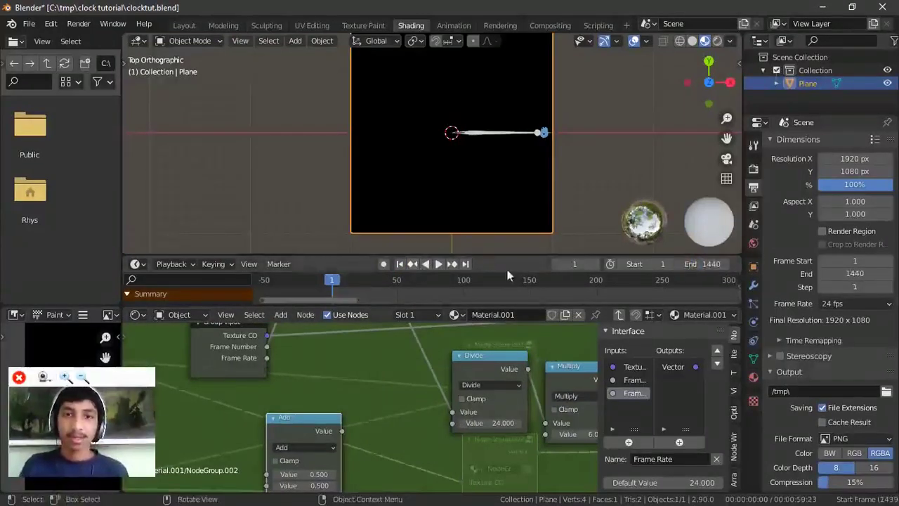
{"action": "left_click", "coordinate": [466, 264]}
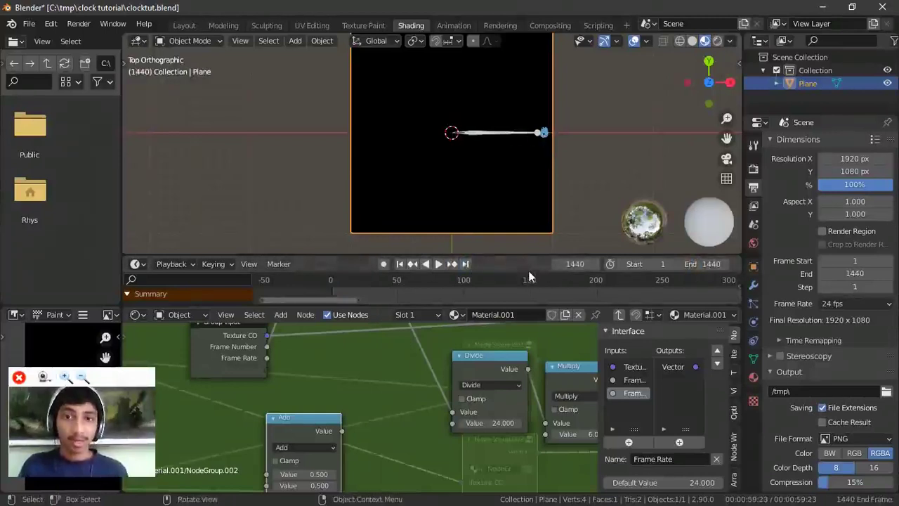
- Show the timeline's full 1440-frame range, play the animation in reverse to check the hand's motion, stop and jump to the last frame
{"action": "scroll", "coordinate": [532, 284], "scroll_direction": "down", "scroll_amount": 10}
{"action": "middle_click_drag", "start_coordinate": [540, 303], "coordinate": [463, 294]}
{"action": "scroll", "coordinate": [517, 282], "scroll_direction": "down", "scroll_amount": 5}
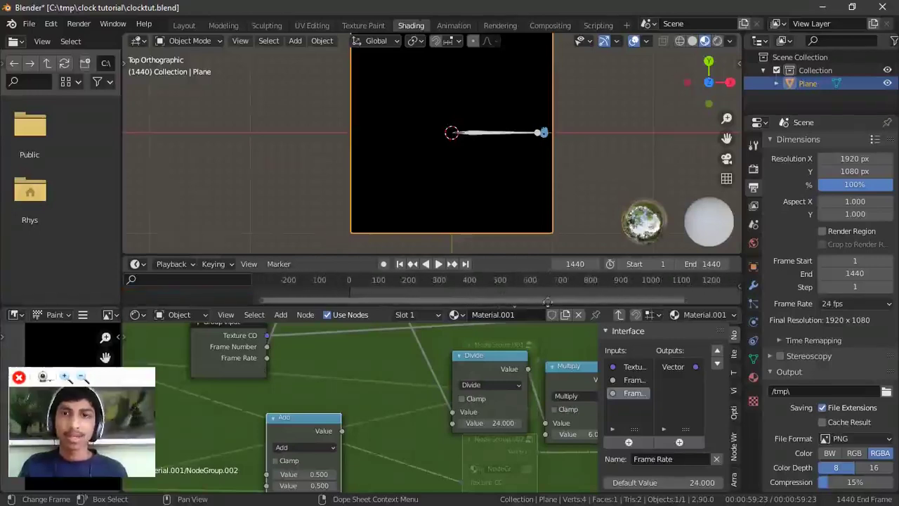
{"action": "scroll", "coordinate": [555, 278], "scroll_direction": "right", "scroll_amount": 3, "text": "ctrl"}
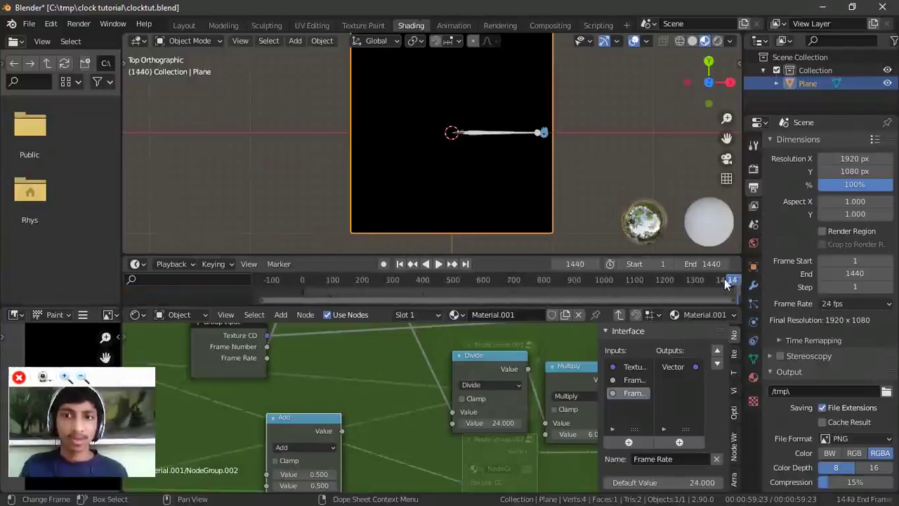
{"action": "key", "text": "ctrl+shift+space"}
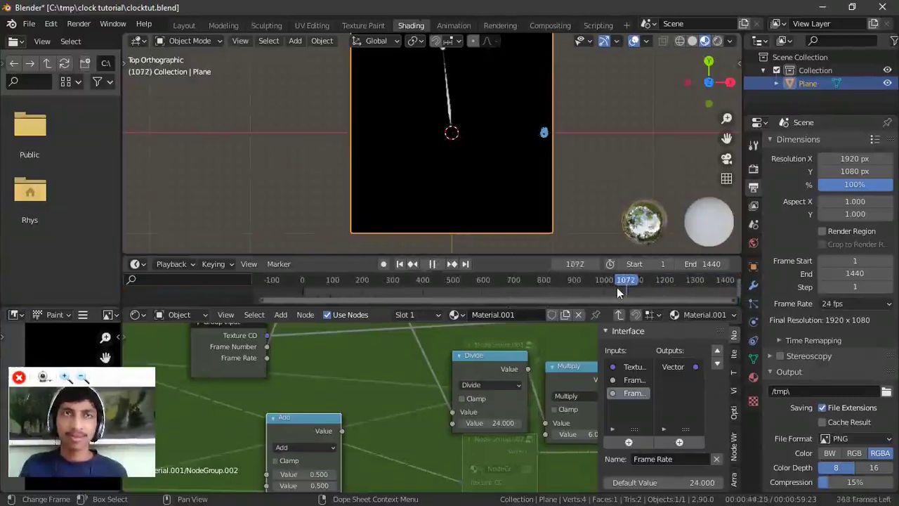
{"action": "key", "text": "space"}
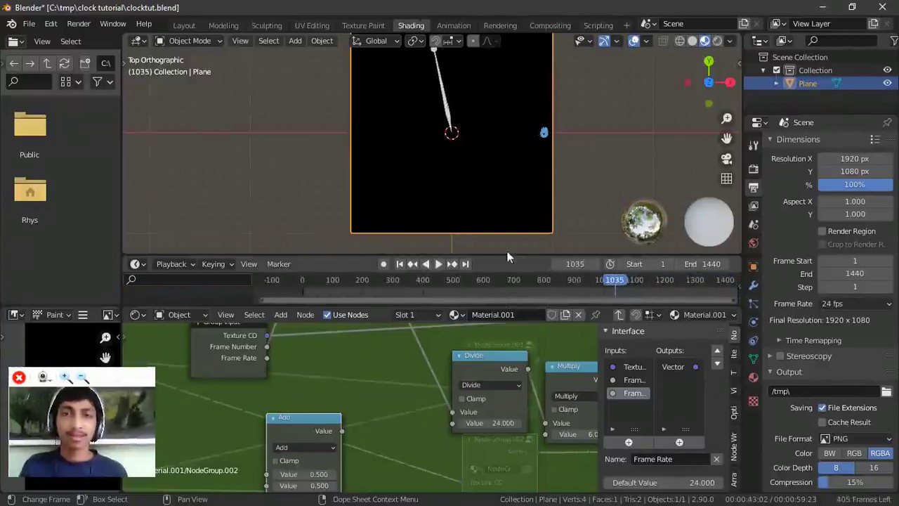
{"action": "left_click", "coordinate": [467, 264]}
- Connect the new Math node's output to the Divide node's second value and change its operation to Multiply
{"action": "middle_click_drag", "start_coordinate": [331, 427], "coordinate": [347, 406]}
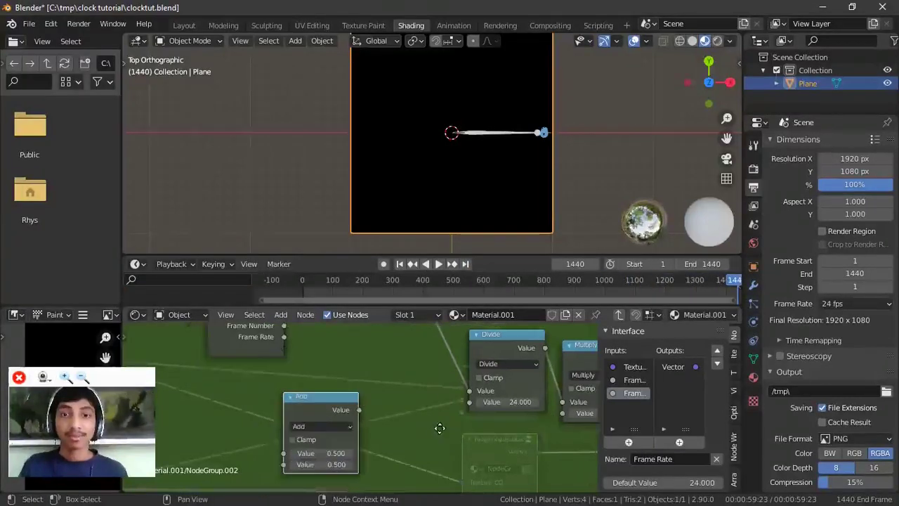
{"action": "left_click_drag", "start_coordinate": [359, 409], "coordinate": [425, 419]}
{"action": "left_click_drag", "start_coordinate": [731, 290], "coordinate": [739, 264]}
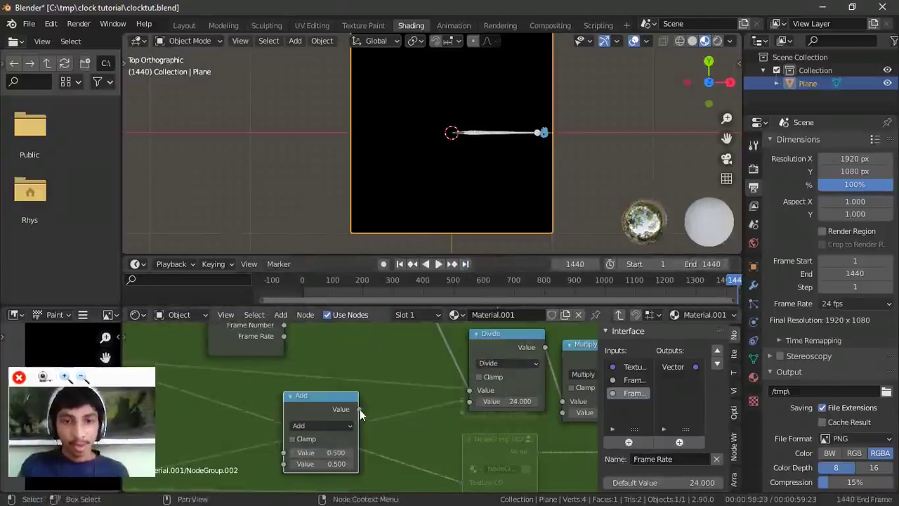
{"action": "left_click_drag", "start_coordinate": [359, 409], "coordinate": [482, 406]}
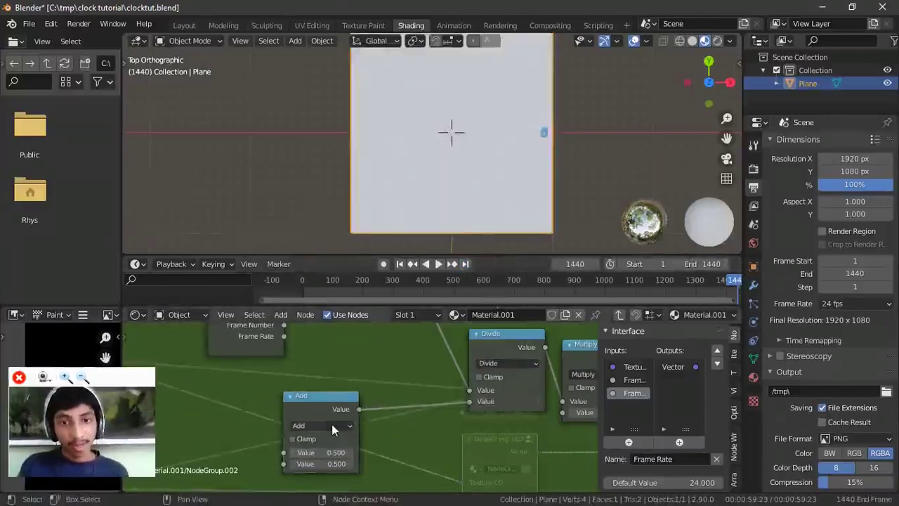
{"action": "left_click", "coordinate": [330, 424]}
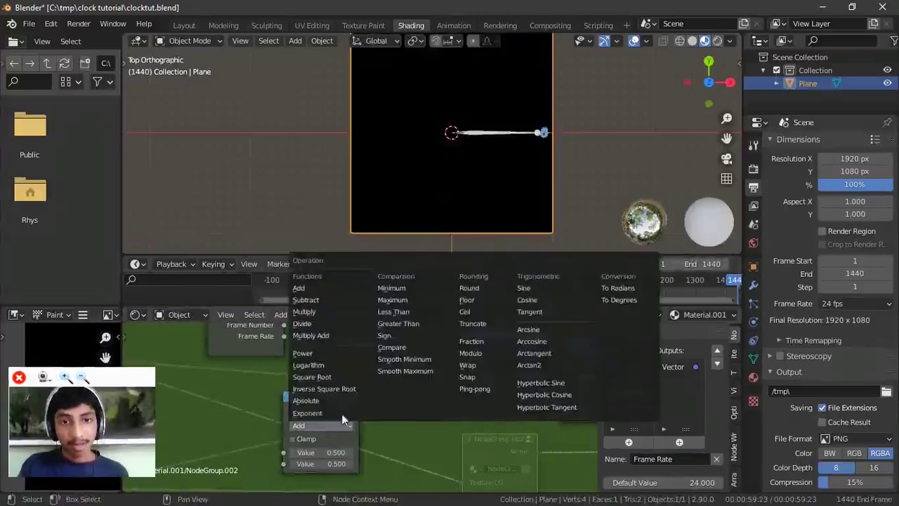
{"action": "left_click", "coordinate": [309, 311]}
- Move the new Multiply node between Group Input and Divide, and connect the Frame Rate input to its first value
{"action": "middle_click_drag", "start_coordinate": [296, 352], "coordinate": [352, 383]}
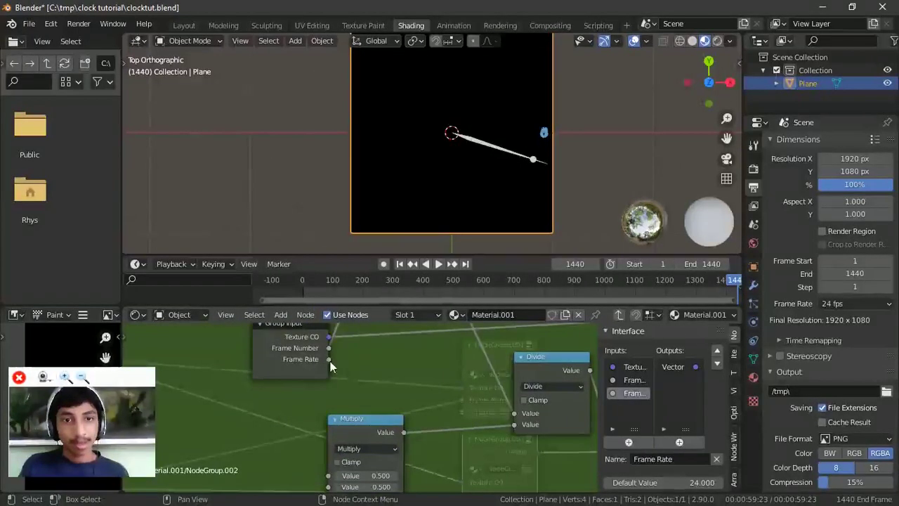
{"action": "left_click_drag", "start_coordinate": [329, 360], "coordinate": [331, 368]}
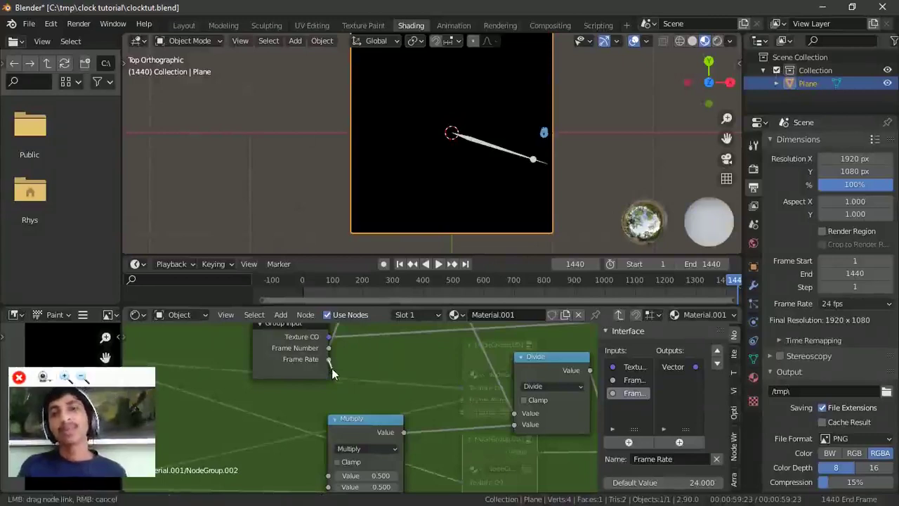
{"action": "left_click_drag", "start_coordinate": [332, 369], "coordinate": [332, 371]}
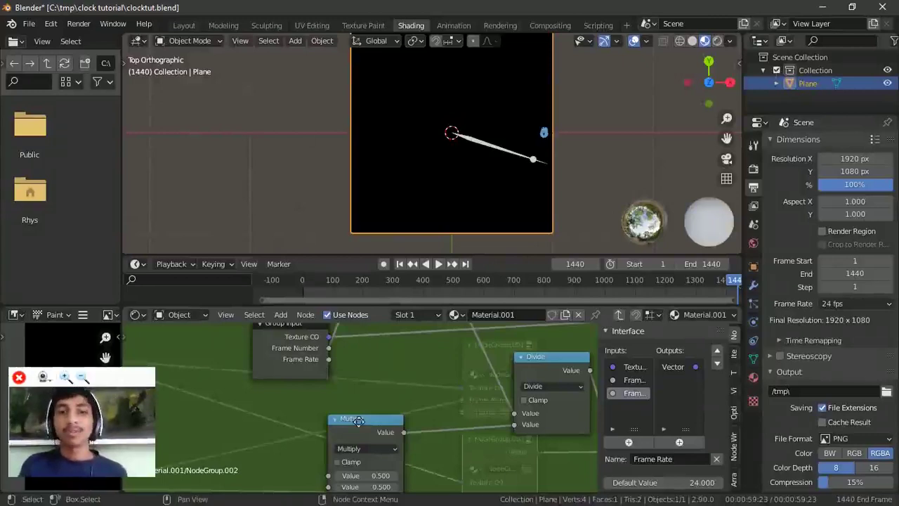
{"action": "middle_click_drag", "start_coordinate": [343, 476], "coordinate": [406, 416]}
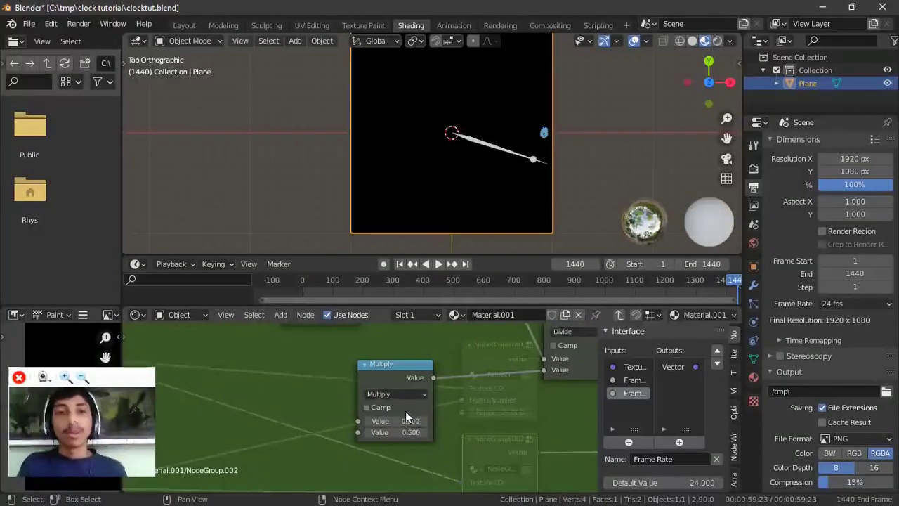
{"action": "scroll", "coordinate": [406, 412], "scroll_direction": "down", "scroll_amount": 1}
{"action": "left_click_drag", "start_coordinate": [378, 375], "coordinate": [407, 342]}
{"action": "middle_click_drag", "start_coordinate": [407, 359], "coordinate": [416, 408]}
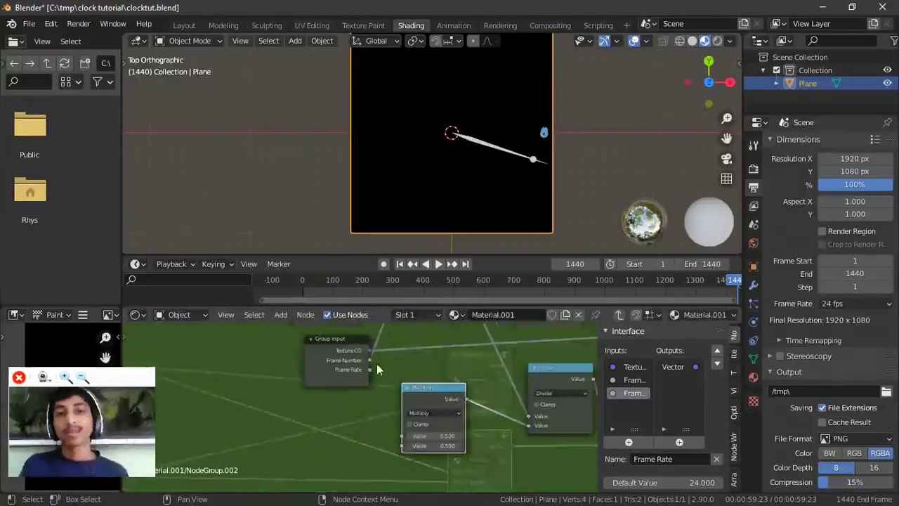
{"action": "left_click_drag", "start_coordinate": [370, 369], "coordinate": [397, 435]}
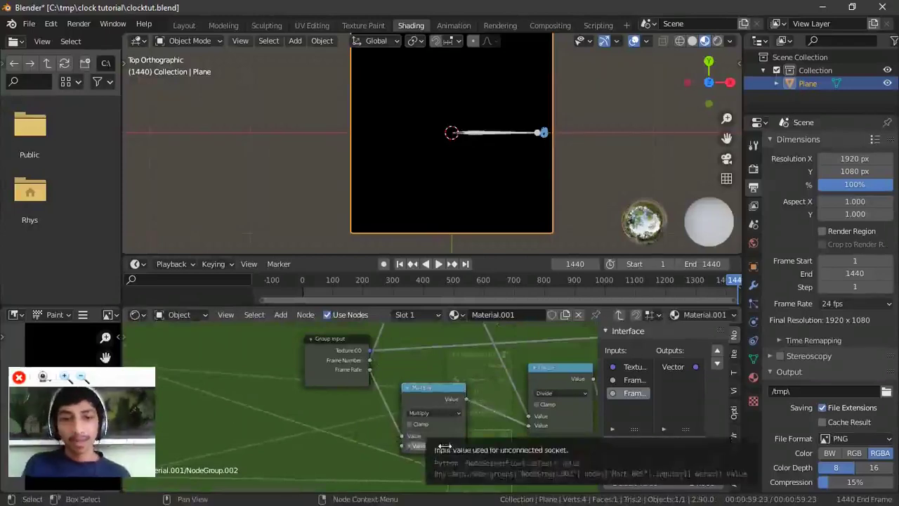
- Play the animation with the Multiply factor at 0.5, stop it and return to the first frame
{"action": "key", "text": "space"}
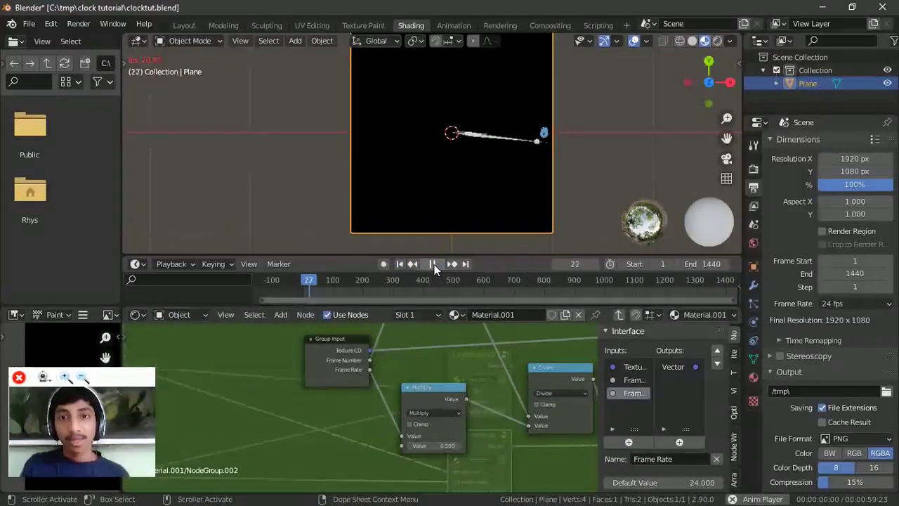
{"action": "left_click", "coordinate": [435, 264]}
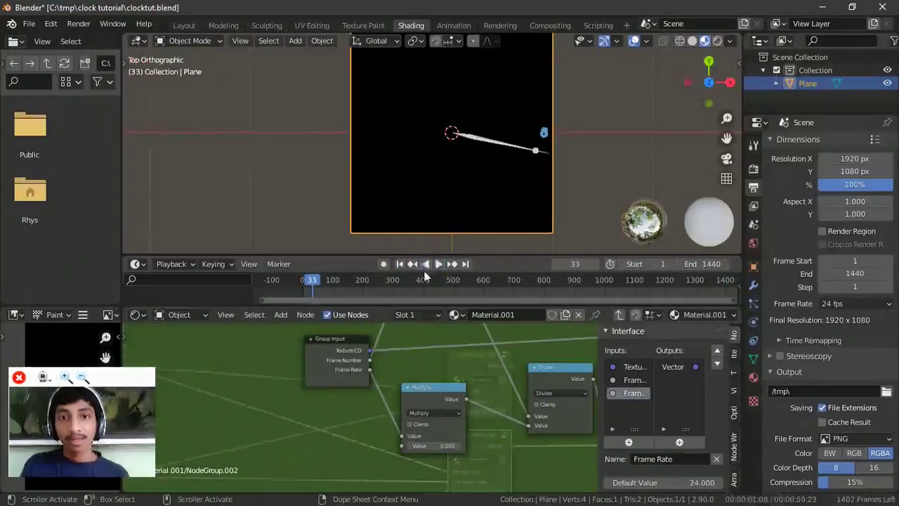
{"action": "left_click", "coordinate": [444, 444]}
{"action": "key", "text": "Return"}
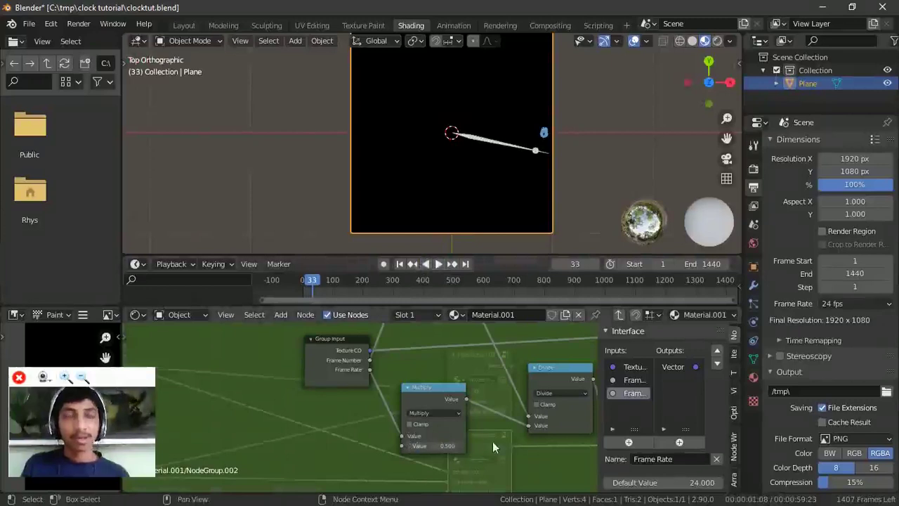
{"action": "left_click", "coordinate": [400, 265]}
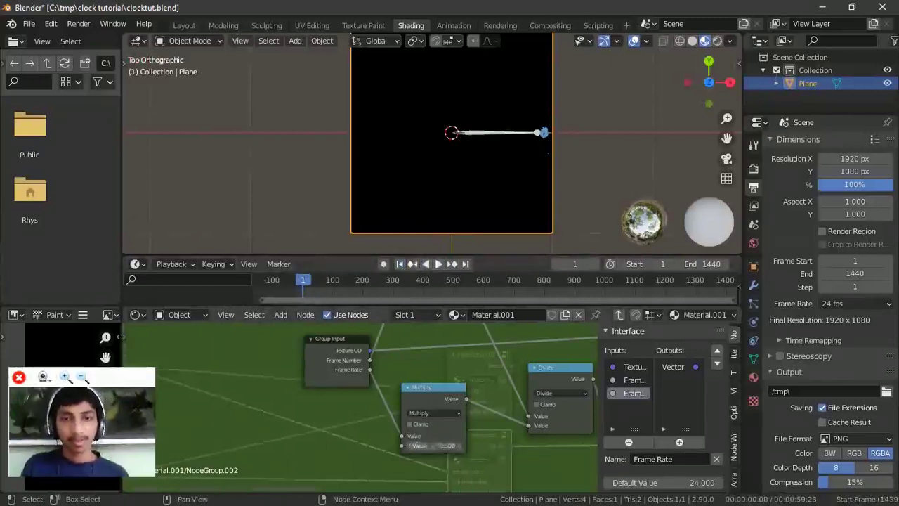
- Set the frame-rate Multiply node's factor to 1, play the animation to compare the speed and return to the first frame
{"action": "left_click", "coordinate": [439, 446]}
{"action": "type", "text": "1"}
{"action": "key", "text": "Return"}
{"action": "left_click", "coordinate": [441, 264]}
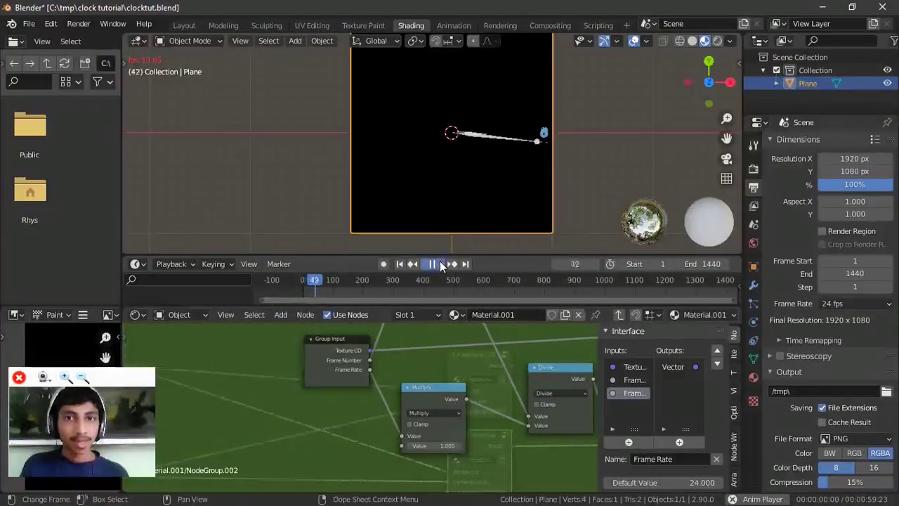
{"action": "left_click", "coordinate": [440, 262]}
{"action": "left_click", "coordinate": [400, 264]}
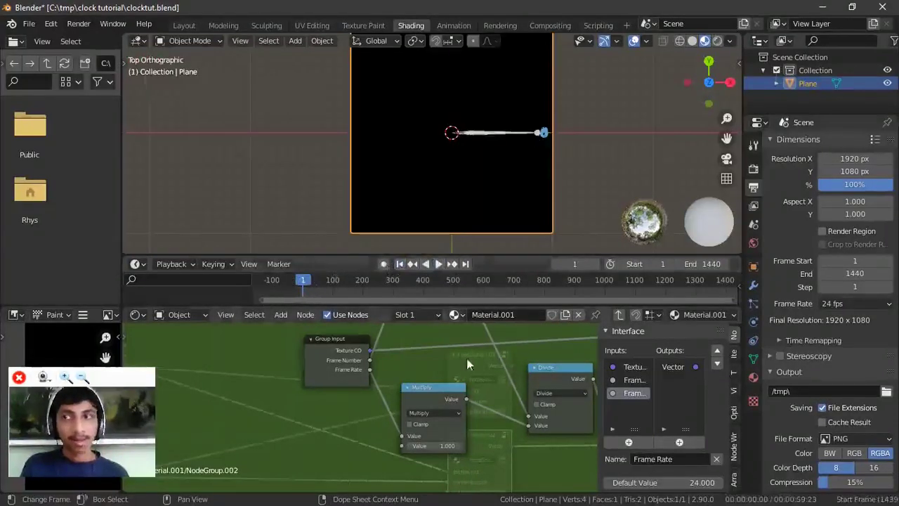
- Set the frame-rate Multiply factor back to 0.5, replay the animation and return to the first frame
{"action": "left_click", "coordinate": [442, 446]}
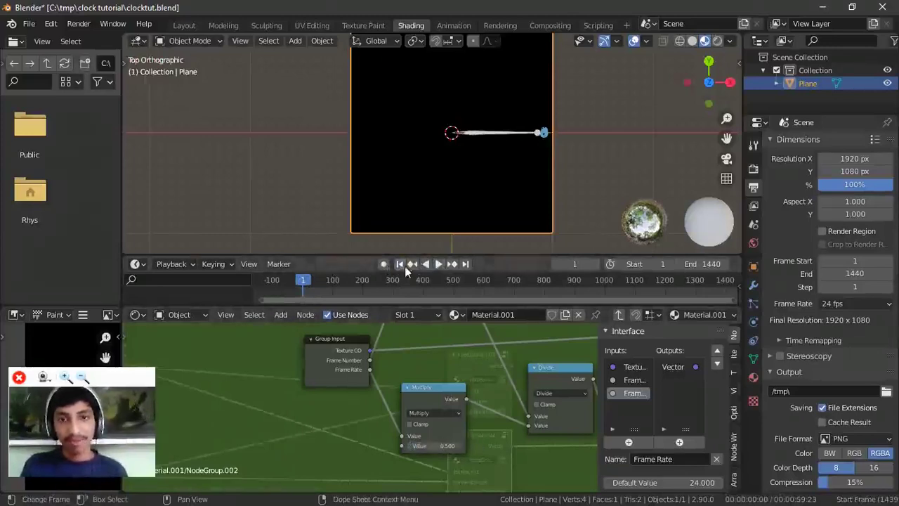
{"action": "left_click", "coordinate": [439, 263]}
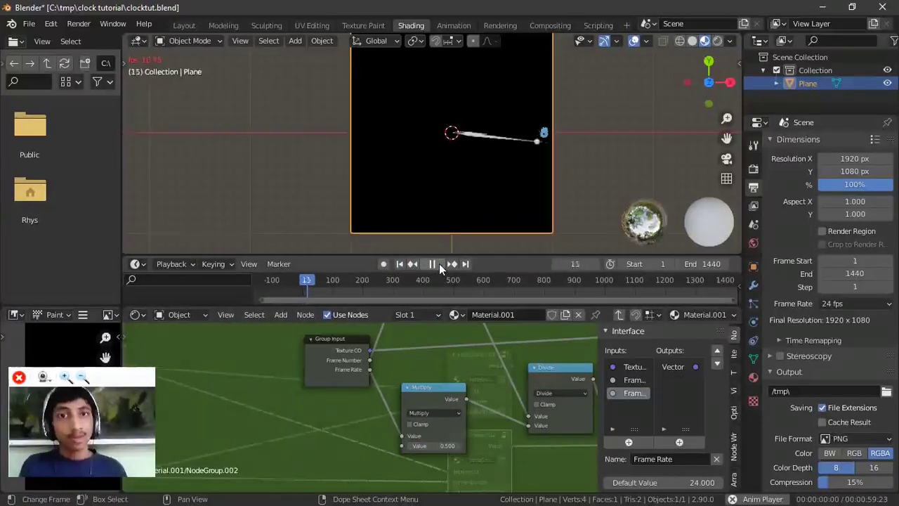
{"action": "key", "text": "Escape"}
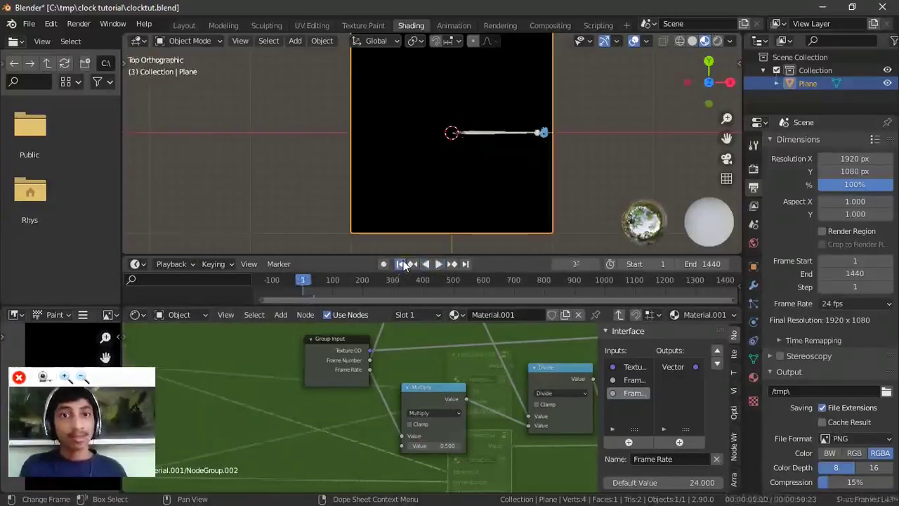
- Set the frame-rate Multiply node's factor to 2 and play the animation briefly to check the hand's speed
{"action": "middle_click_drag", "start_coordinate": [464, 417], "coordinate": [451, 395]}
{"action": "scroll", "coordinate": [451, 395], "scroll_direction": "up", "scroll_amount": 1}
{"action": "double_click", "coordinate": [439, 425]}
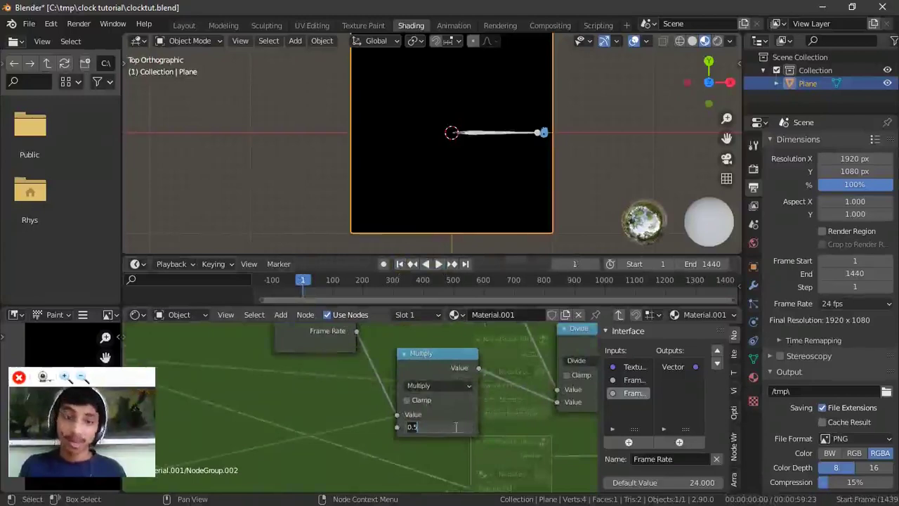
{"action": "type", "text": "2"}
{"action": "key", "text": "Return"}
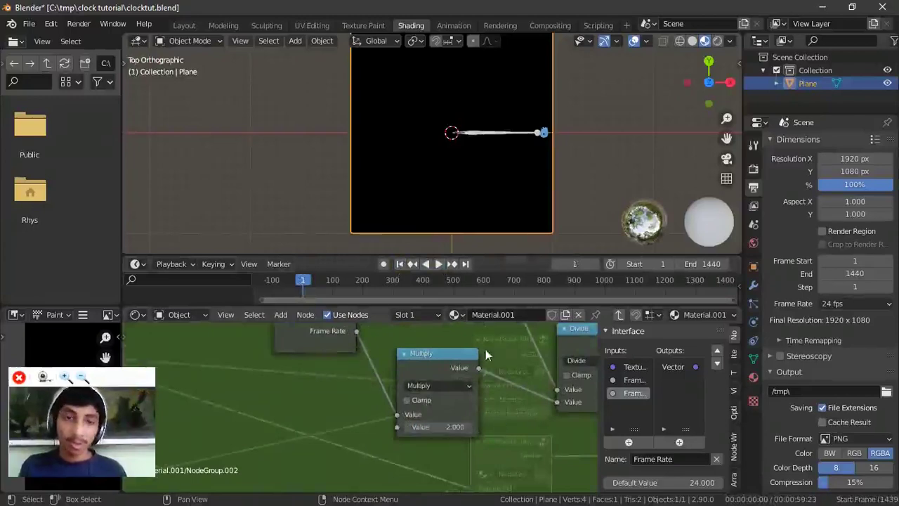
{"action": "left_click", "coordinate": [439, 263]}
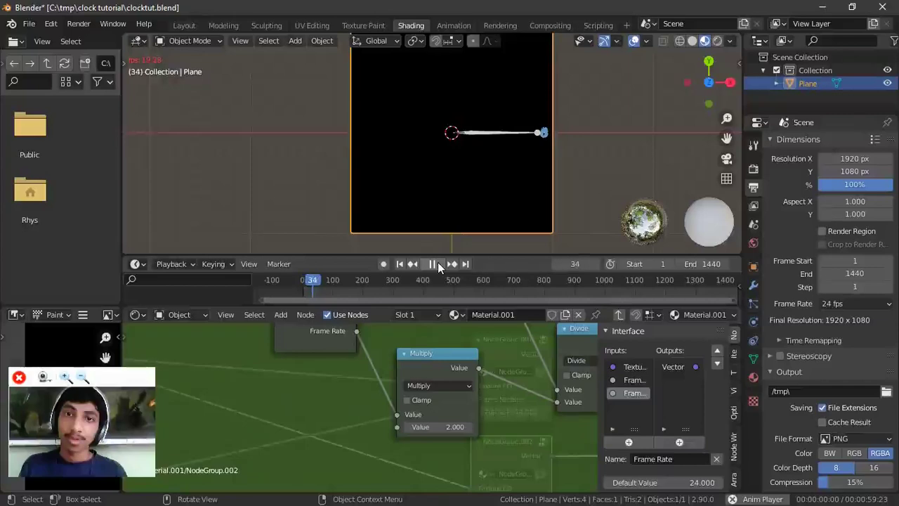
{"action": "left_click", "coordinate": [437, 264]}
- Mute the Snap node between the Multiply and To Radians nodes in the copied group
{"action": "scroll", "coordinate": [450, 372], "scroll_direction": "down", "scroll_amount": 2}
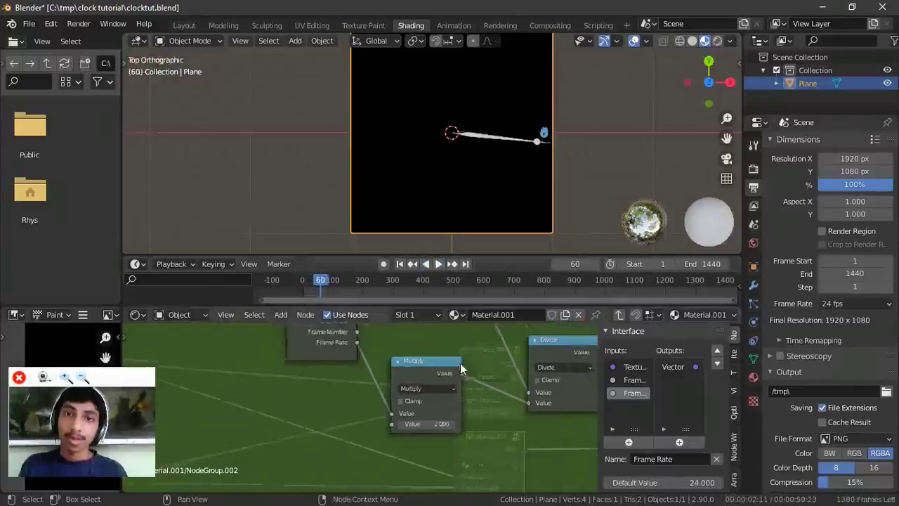
{"action": "middle_click_drag", "start_coordinate": [456, 364], "coordinate": [312, 410]}
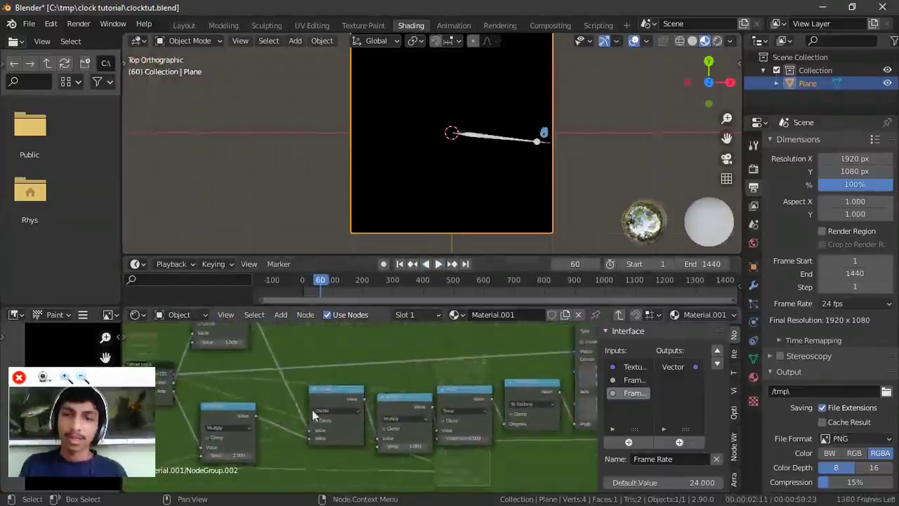
{"action": "middle_click_drag", "start_coordinate": [467, 369], "coordinate": [385, 384]}
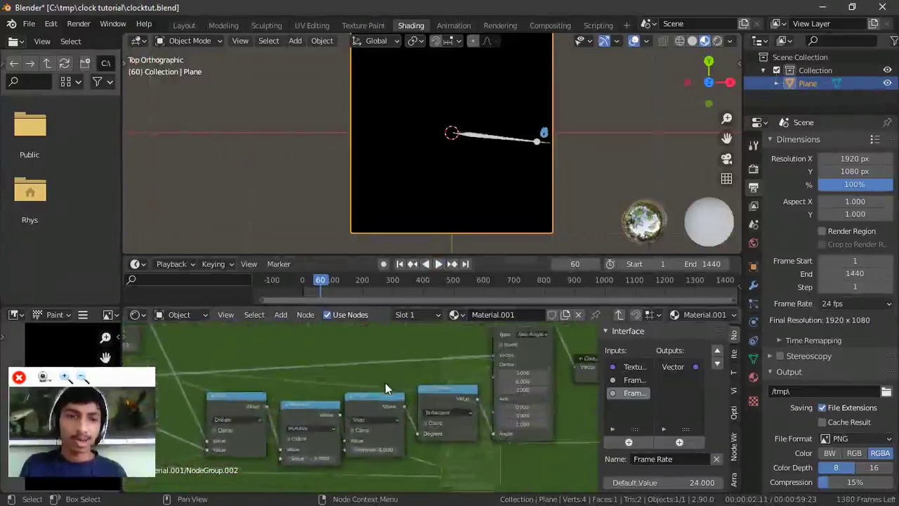
{"action": "left_click", "coordinate": [373, 401]}
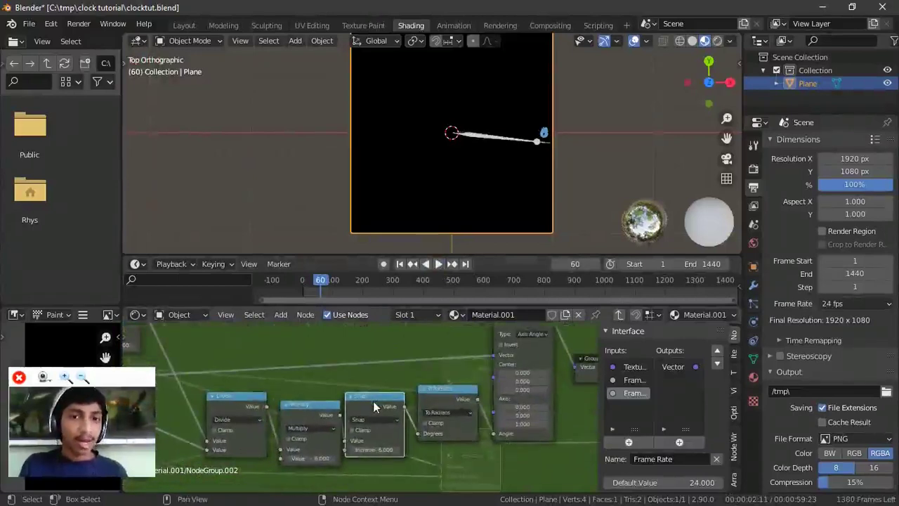
{"action": "middle_click_drag", "start_coordinate": [373, 401], "coordinate": [383, 382]}
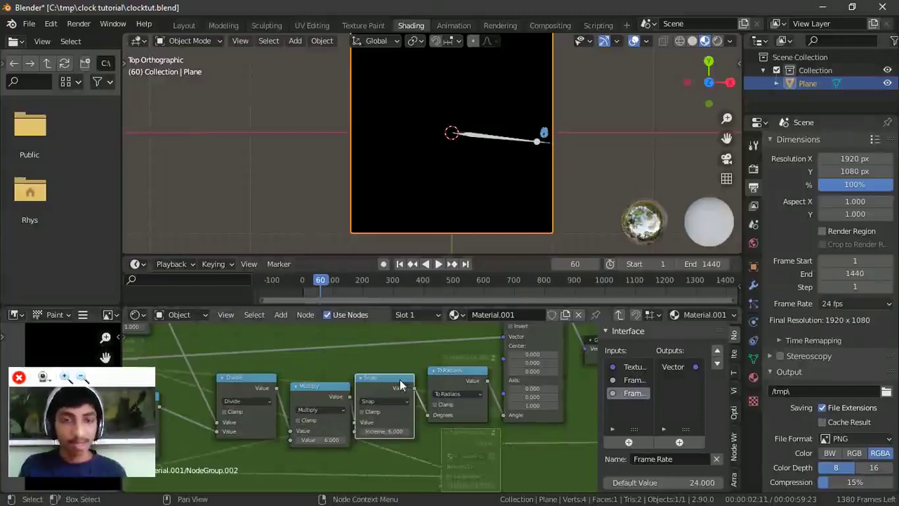
{"action": "key", "text": "m"}
- Play the animation from the first frame to check the hand's motion without snapping, and stop it
{"action": "middle_click_drag", "start_coordinate": [370, 394], "coordinate": [448, 364]}
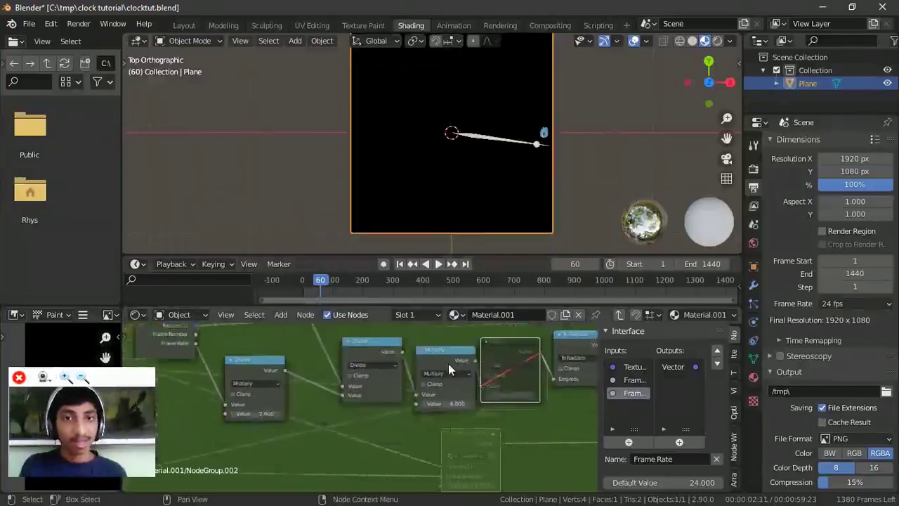
{"action": "left_click", "coordinate": [400, 263]}
{"action": "left_click", "coordinate": [438, 263]}
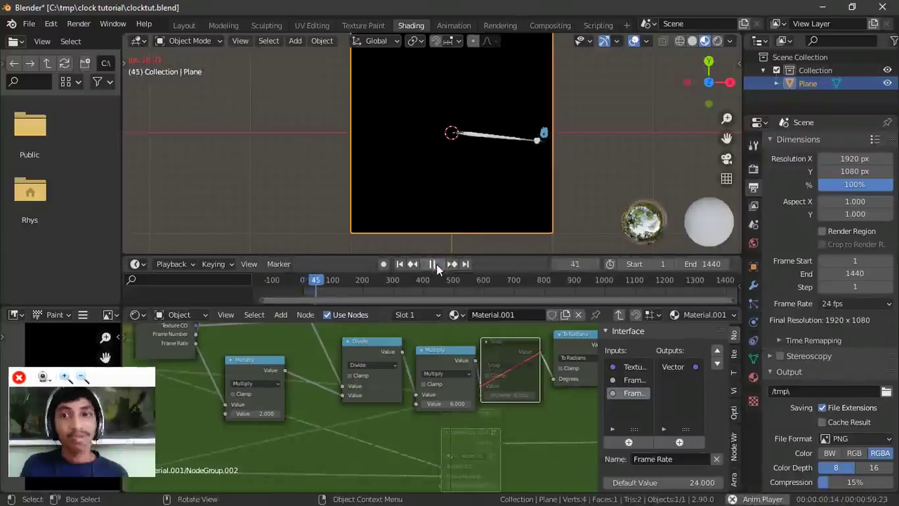
{"action": "middle_click_drag", "start_coordinate": [370, 338], "coordinate": [433, 356]}
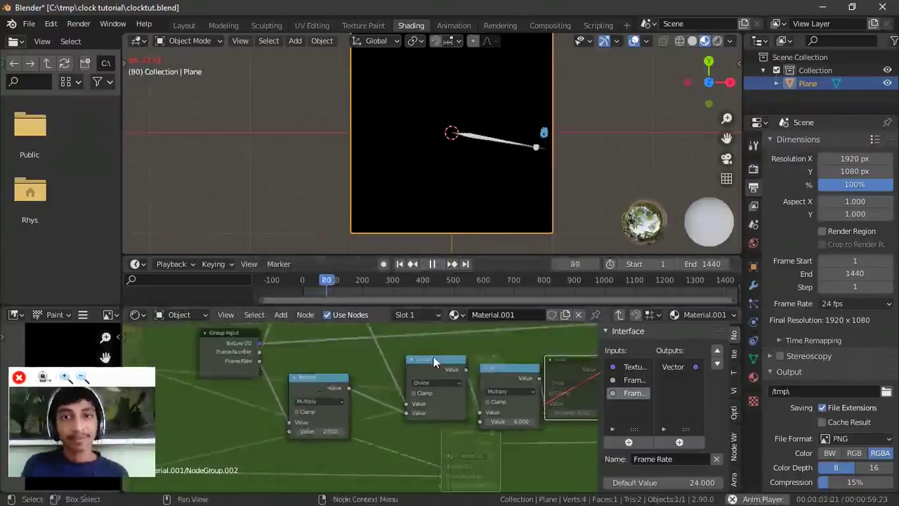
{"action": "left_click", "coordinate": [432, 263]}
{"action": "middle_click_drag", "start_coordinate": [342, 394], "coordinate": [389, 403]}
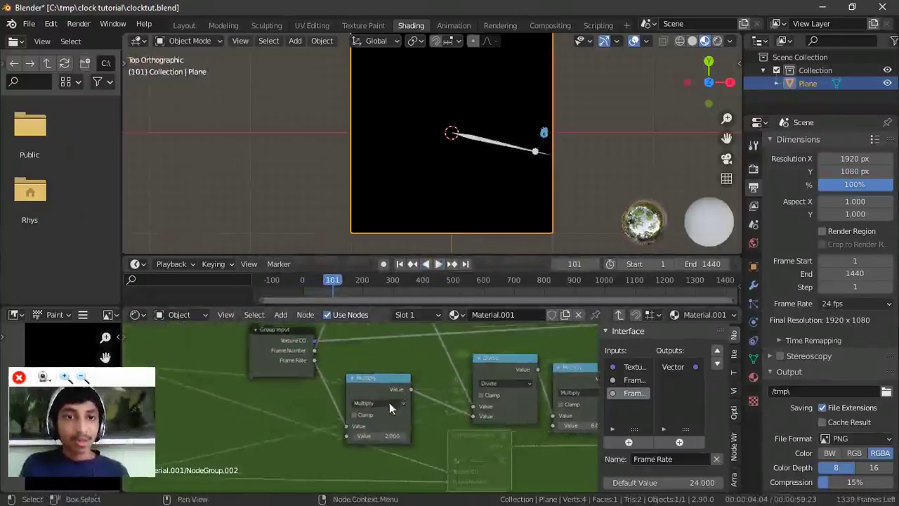
- Set the factor of the frame-rate Multiply node inside the copied rotation group to 12
{"action": "scroll", "coordinate": [390, 405], "scroll_direction": "up", "scroll_amount": 1}
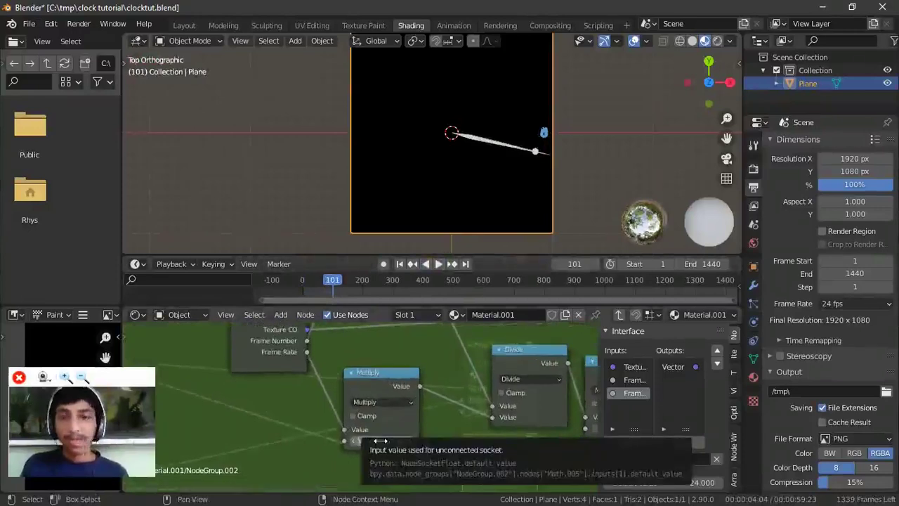
{"action": "left_click", "coordinate": [380, 440]}
{"action": "type", "text": "12"}
{"action": "key", "text": "Return"}
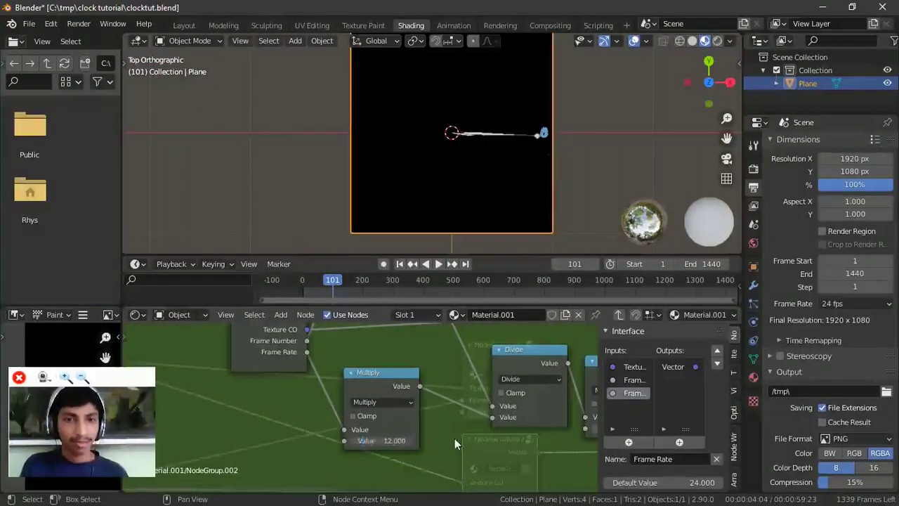
- Play and scrub the animation towards its end, then jump to the last frame to check the hand's travel
{"action": "key", "text": "space"}
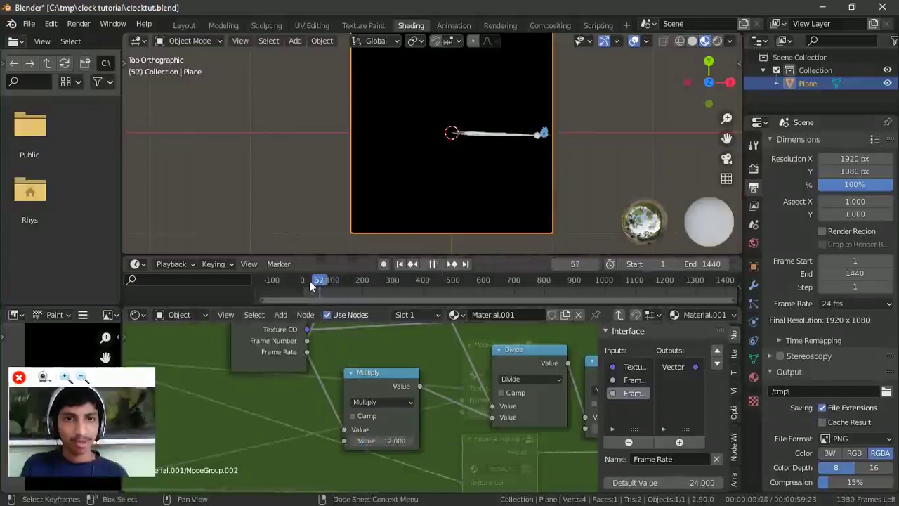
{"action": "left_click_drag", "start_coordinate": [395, 279], "coordinate": [731, 278]}
{"action": "key", "text": "space"}
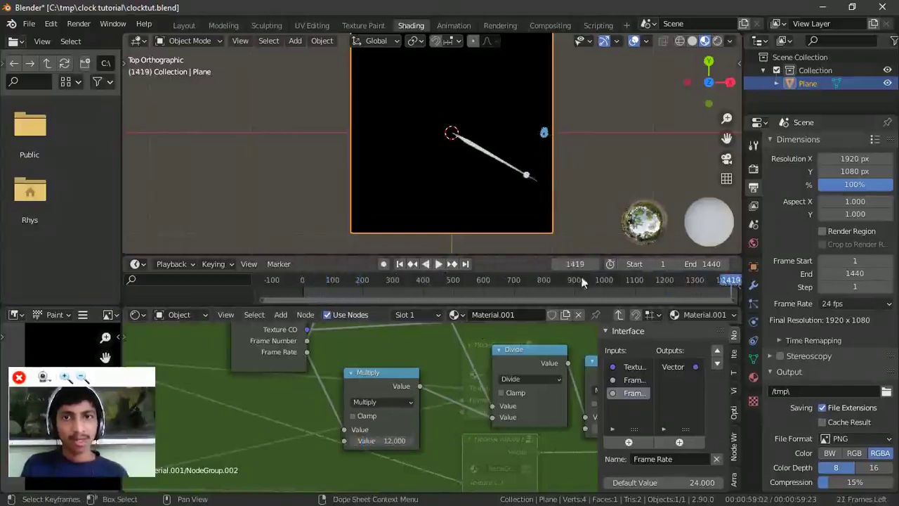
{"action": "scroll", "coordinate": [560, 212], "scroll_direction": "down", "scroll_amount": 3}
{"action": "scroll", "coordinate": [488, 289], "scroll_direction": "down", "scroll_amount": 3}
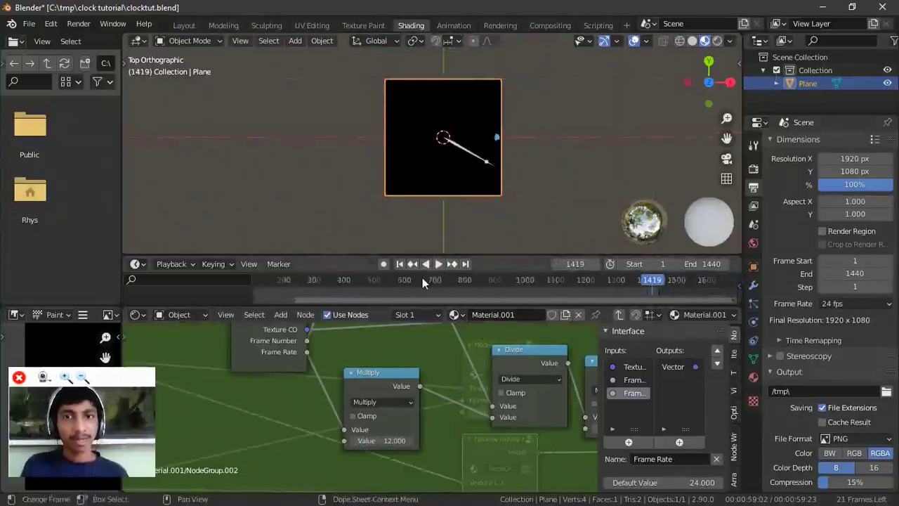
{"action": "left_click", "coordinate": [465, 265]}
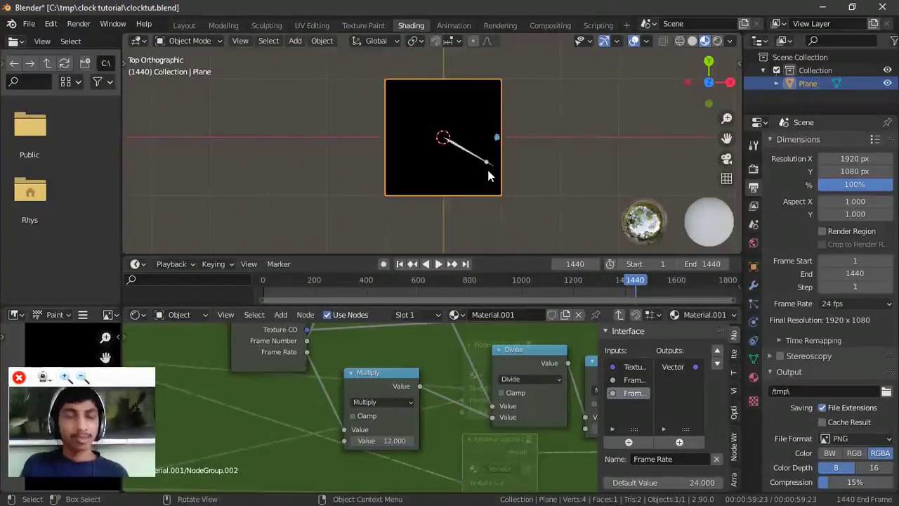
{"action": "scroll", "coordinate": [490, 175], "scroll_direction": "down", "scroll_amount": 1}
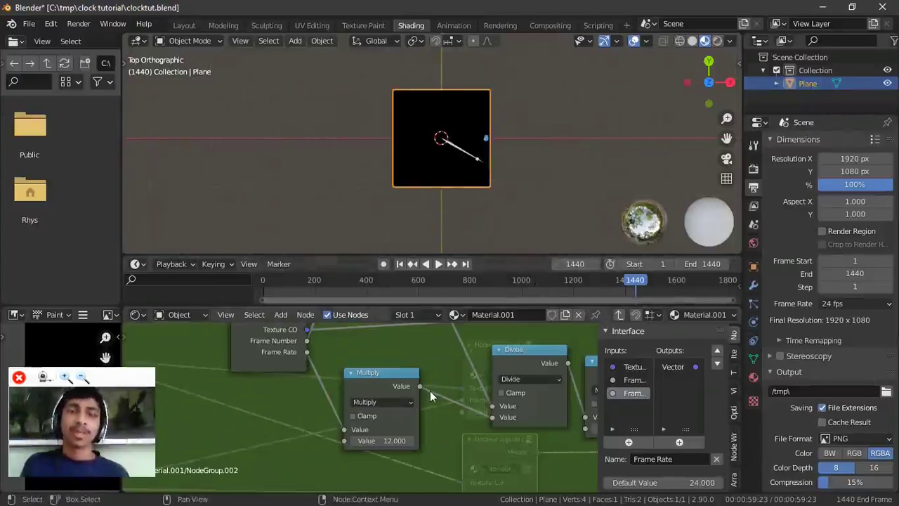
- Review the copied group's node chain from Group Input through the math nodes to the To Radians node
{"action": "middle_click_drag", "start_coordinate": [384, 415], "coordinate": [412, 425]}
{"action": "scroll", "coordinate": [412, 425], "scroll_direction": "down", "scroll_amount": 1}
{"action": "left_click", "coordinate": [294, 357]}
{"action": "scroll", "coordinate": [324, 355], "scroll_direction": "down", "scroll_amount": 1}
{"action": "scroll", "coordinate": [324, 355], "scroll_direction": "down", "scroll_amount": 3}
{"action": "middle_click_drag", "start_coordinate": [383, 357], "coordinate": [355, 387]}
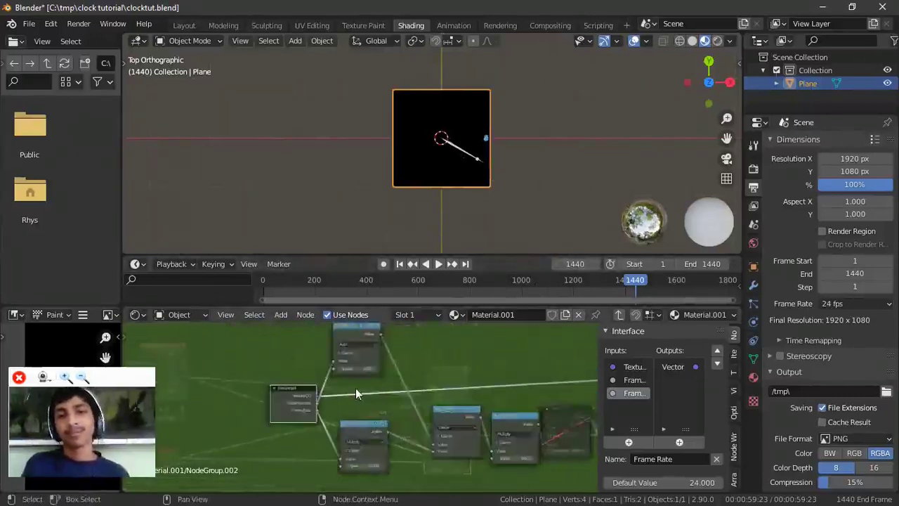
{"action": "scroll", "coordinate": [362, 360], "scroll_direction": "down", "scroll_amount": 3}
{"action": "left_click_drag", "start_coordinate": [356, 340], "coordinate": [358, 345]}
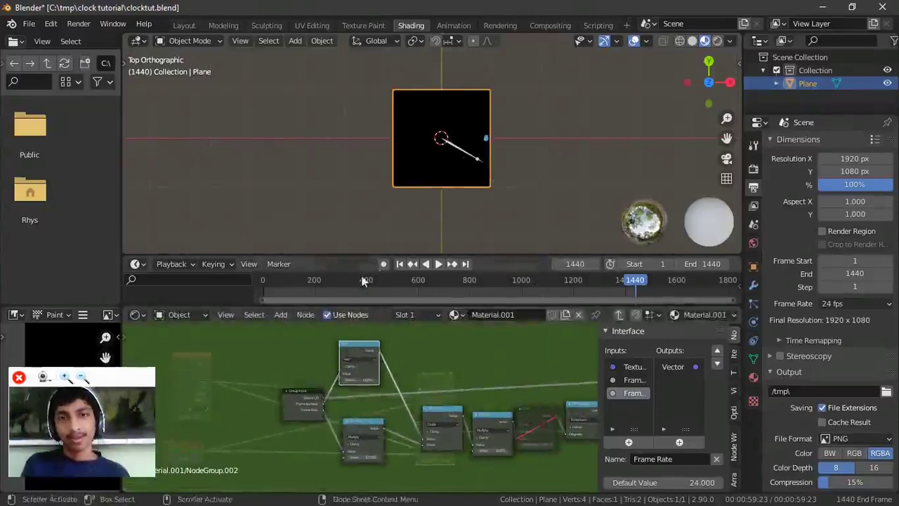
{"action": "middle_click_drag", "start_coordinate": [427, 385], "coordinate": [407, 361]}
{"action": "scroll", "coordinate": [406, 360], "scroll_direction": "up", "scroll_amount": 4}
{"action": "middle_click_drag", "start_coordinate": [395, 401], "coordinate": [237, 399]}
{"action": "scroll", "coordinate": [370, 410], "scroll_direction": "up", "scroll_amount": 2}
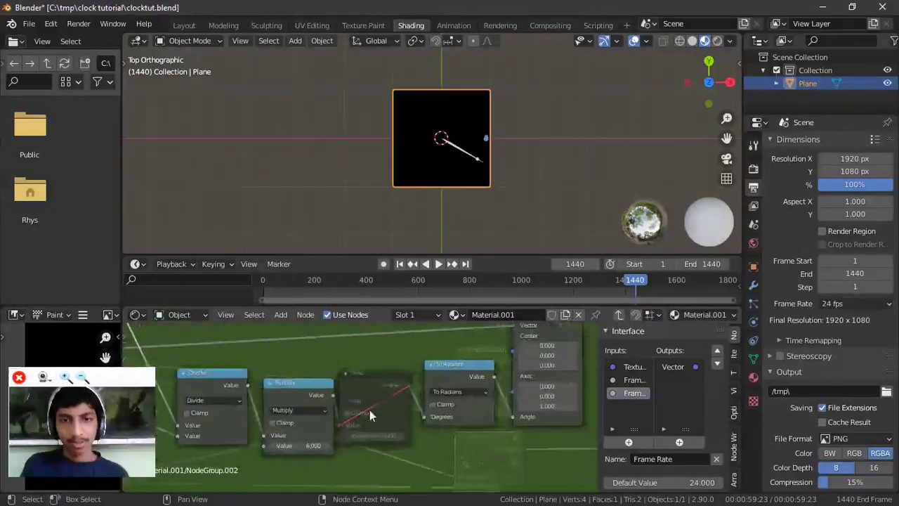
{"action": "middle_click_drag", "start_coordinate": [418, 416], "coordinate": [478, 417]}
{"action": "scroll", "coordinate": [413, 422], "scroll_direction": "down", "scroll_amount": 4}
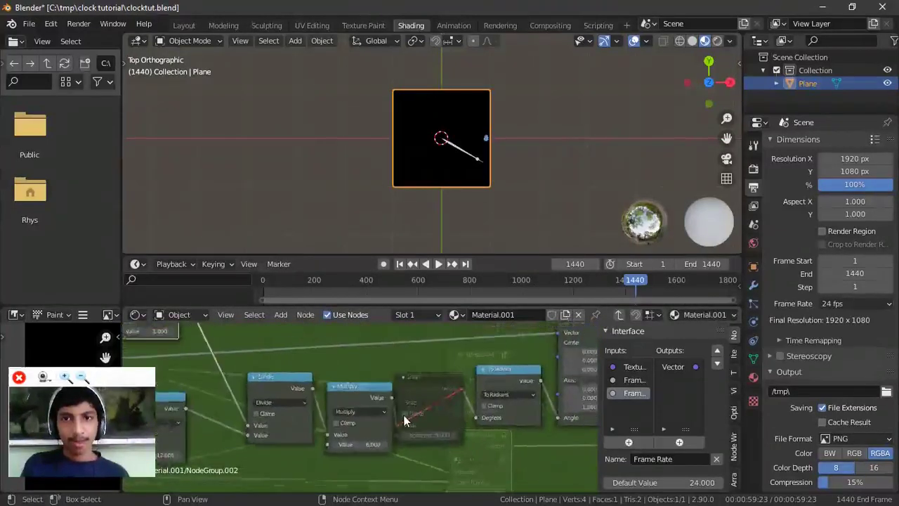
{"action": "middle_click_drag", "start_coordinate": [283, 410], "coordinate": [322, 408]}
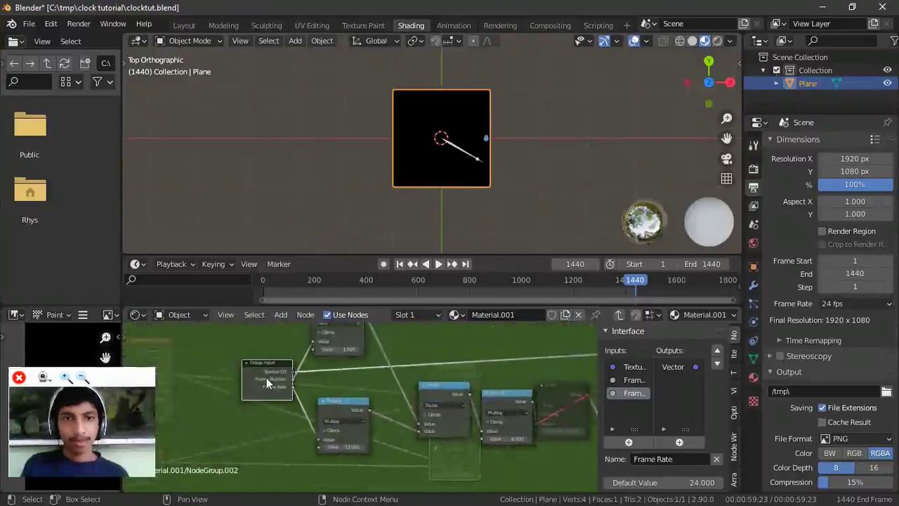
- Leave the node group and insert a Math node set to Add on the link coming out of the hand-shape group
{"action": "key", "text": "Tab"}
{"action": "scroll", "coordinate": [352, 395], "scroll_direction": "down", "scroll_amount": 2, "text": "ctrl"}
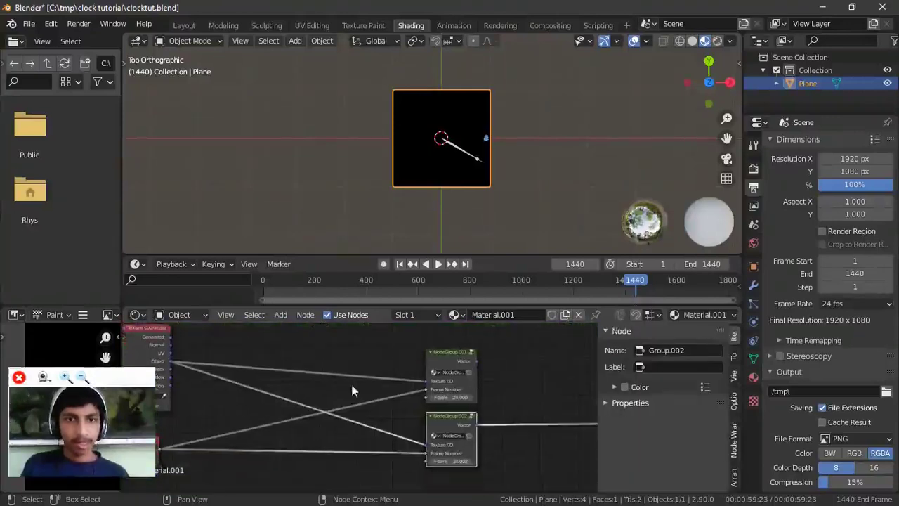
{"action": "key", "text": "shift+a"}
{"action": "mouse_move", "coordinate": [437, 366]}
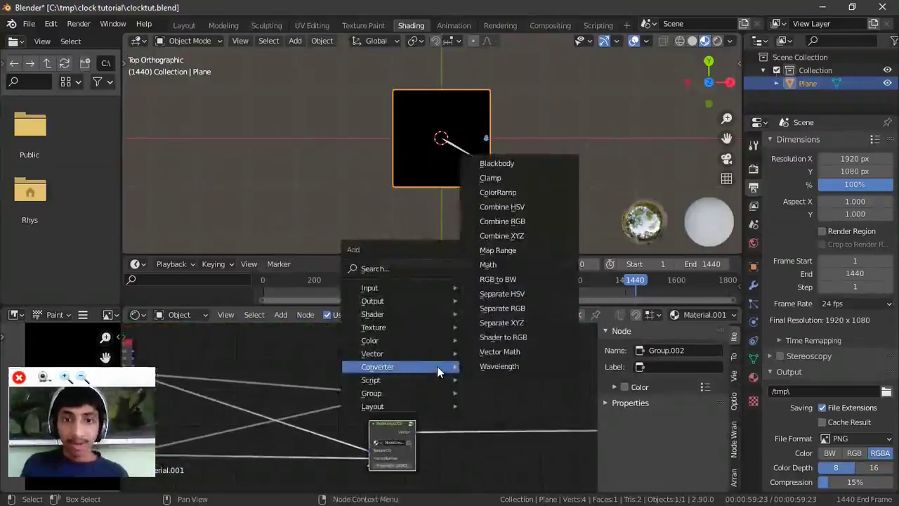
{"action": "left_click", "coordinate": [492, 264]}
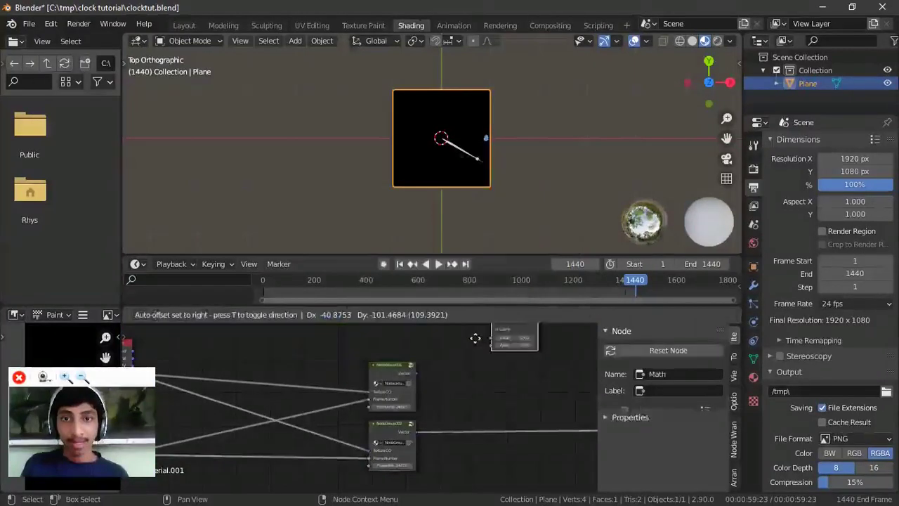
{"action": "left_click", "coordinate": [482, 381]}
{"action": "left_click", "coordinate": [410, 378]}
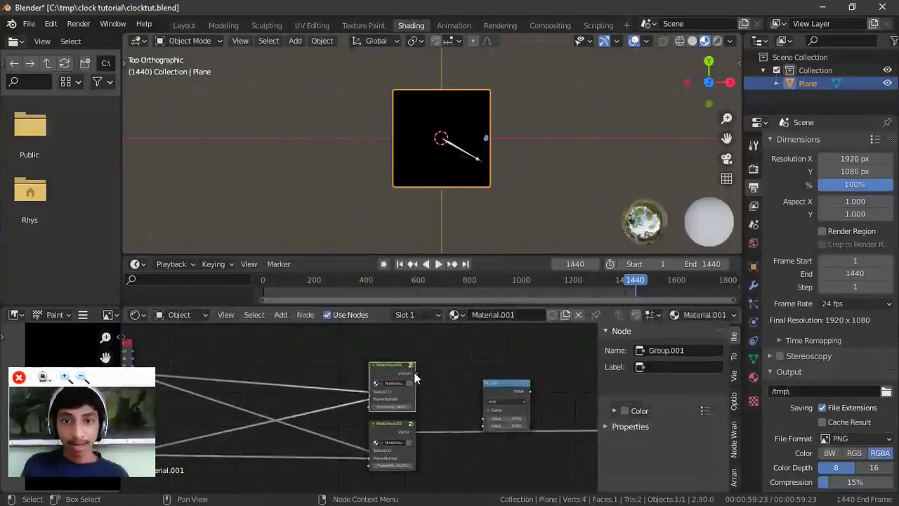
{"action": "scroll", "coordinate": [468, 382], "scroll_direction": "down", "scroll_amount": 1}
{"action": "middle_click_drag", "start_coordinate": [468, 382], "coordinate": [320, 397]}
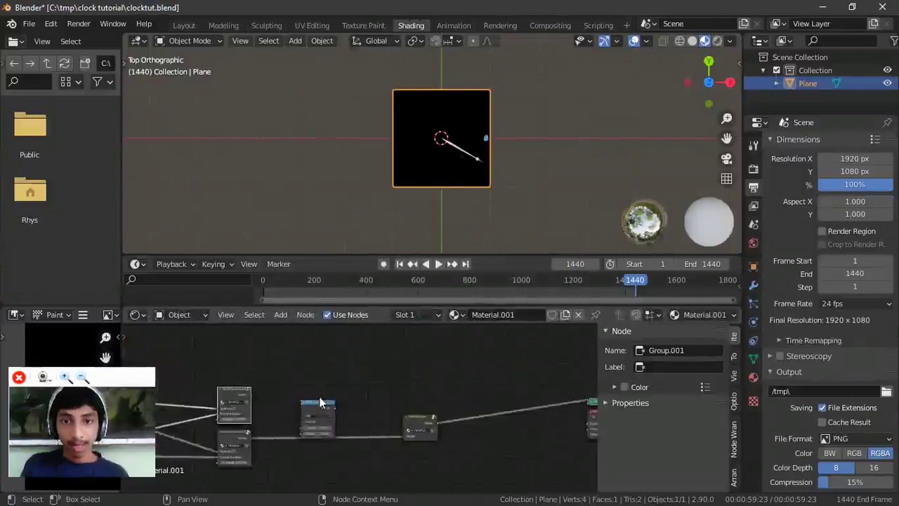
{"action": "left_click_drag", "start_coordinate": [319, 397], "coordinate": [481, 408]}
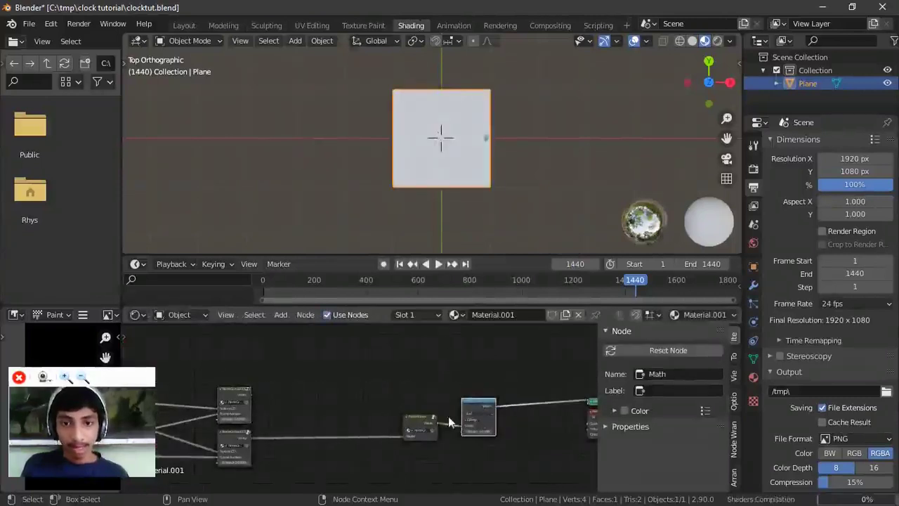
- Duplicate the hand-shape group, feed it the first rotation group's Vector output, and connect its result to the Add node's free input
{"action": "left_click", "coordinate": [430, 421]}
{"action": "key", "text": "shift+d"}
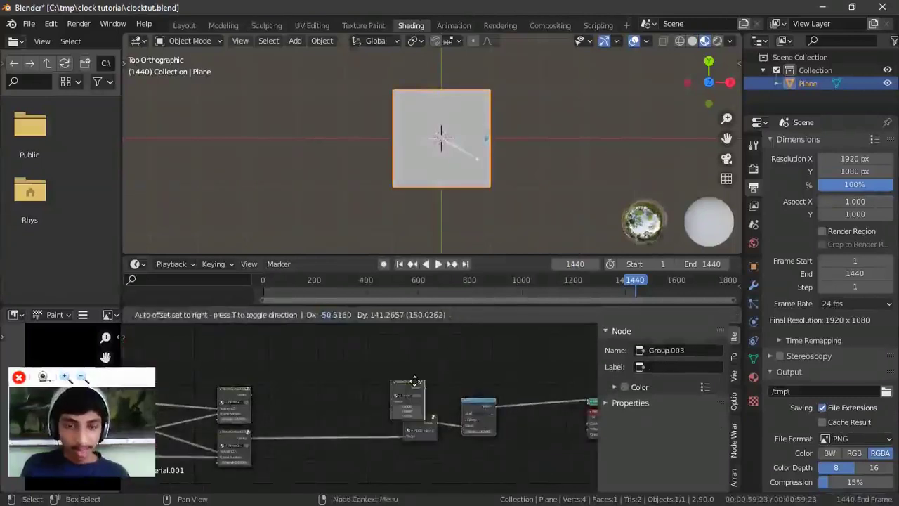
{"action": "left_click", "coordinate": [416, 391]}
{"action": "left_click_drag", "start_coordinate": [424, 384], "coordinate": [463, 430]}
{"action": "left_click_drag", "start_coordinate": [251, 395], "coordinate": [410, 383]}
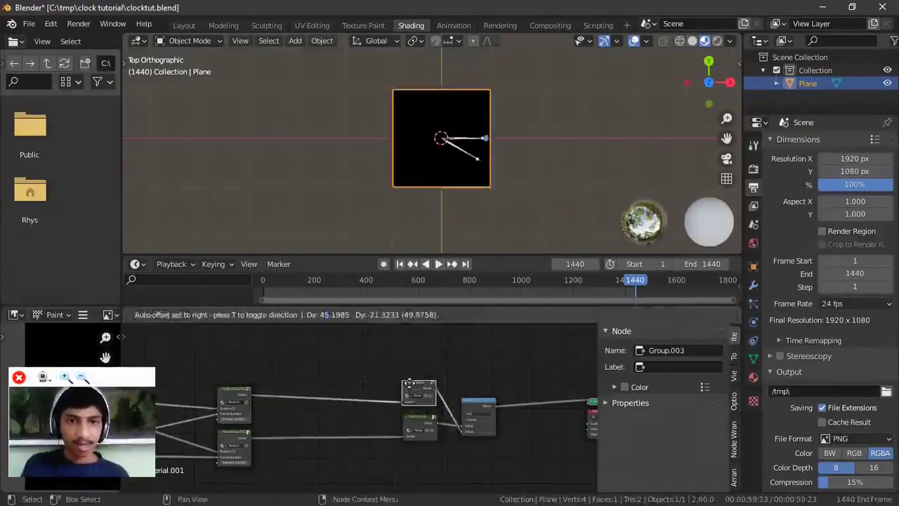
- Play the animation from the first frame to compare the motion of both clock hands, and stop it
{"action": "scroll", "coordinate": [472, 179], "scroll_direction": "up", "scroll_amount": 4}
{"action": "scroll", "coordinate": [444, 200], "scroll_direction": "up", "scroll_amount": 1}
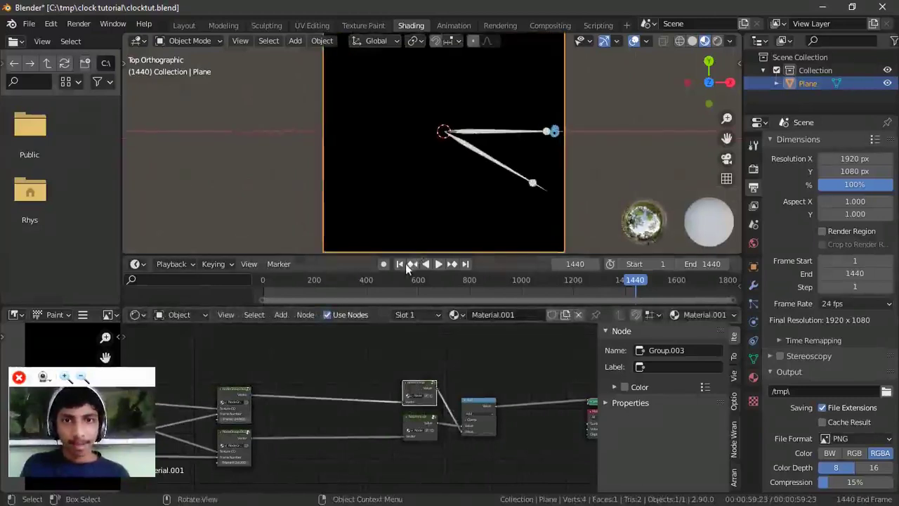
{"action": "left_click", "coordinate": [400, 264]}
{"action": "left_click", "coordinate": [434, 265]}
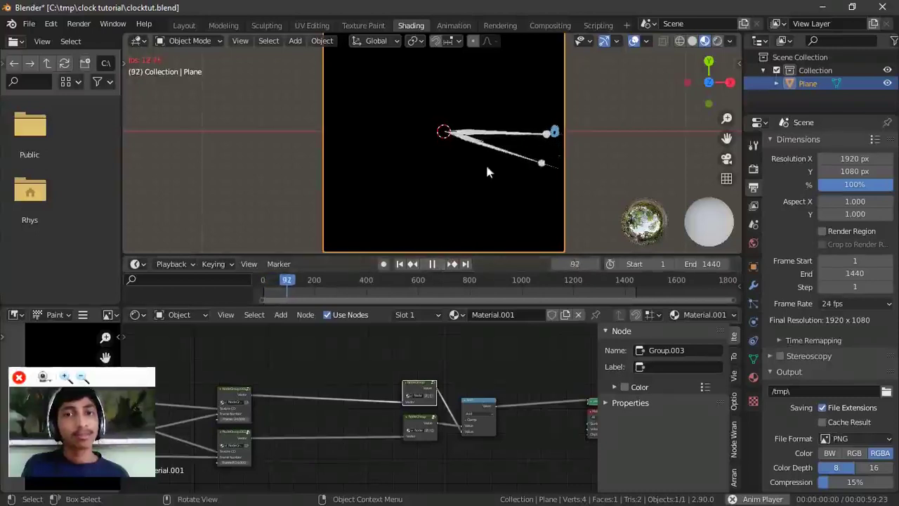
{"action": "scroll", "coordinate": [495, 153], "scroll_direction": "down", "scroll_amount": 3}
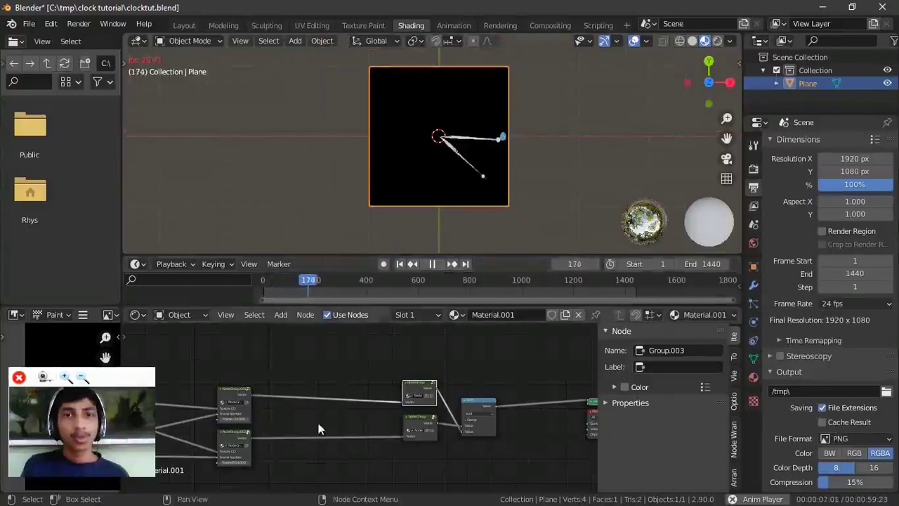
{"action": "middle_click_drag", "start_coordinate": [320, 427], "coordinate": [364, 411]}
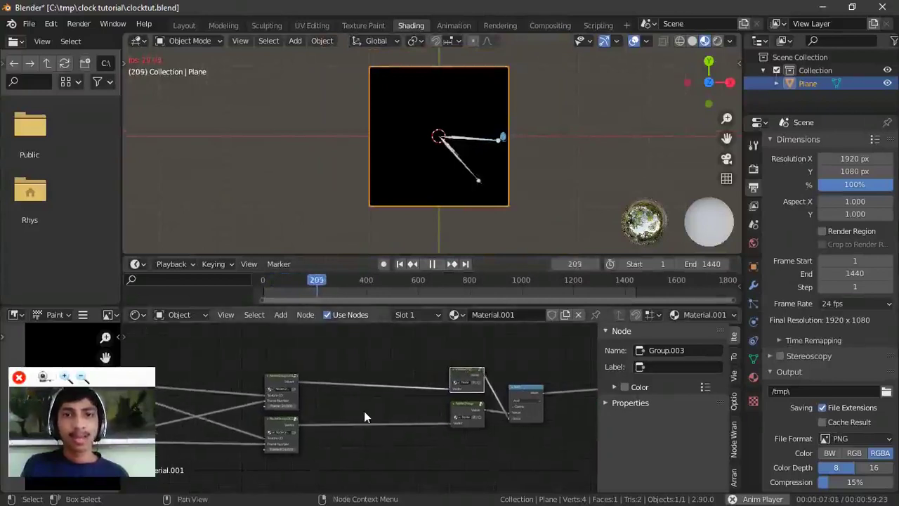
{"action": "left_click", "coordinate": [431, 263]}
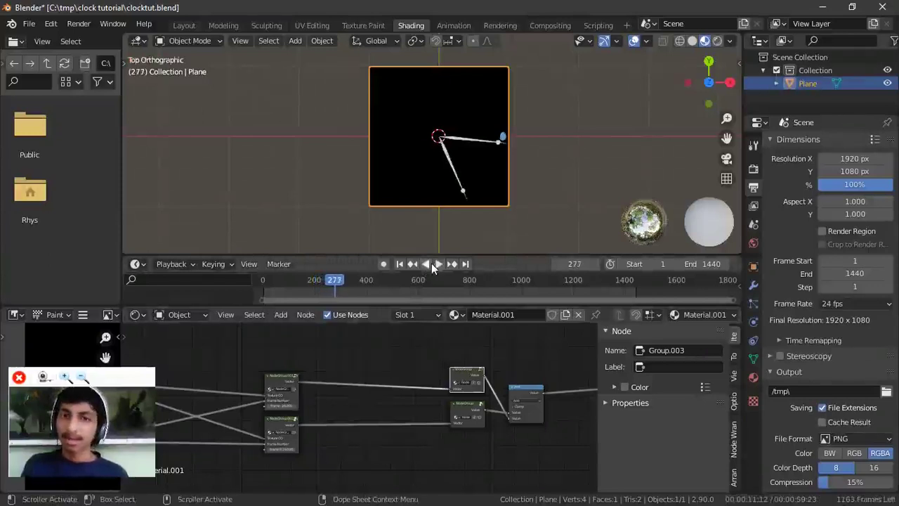
{"action": "middle_click_drag", "start_coordinate": [327, 375], "coordinate": [385, 369]}
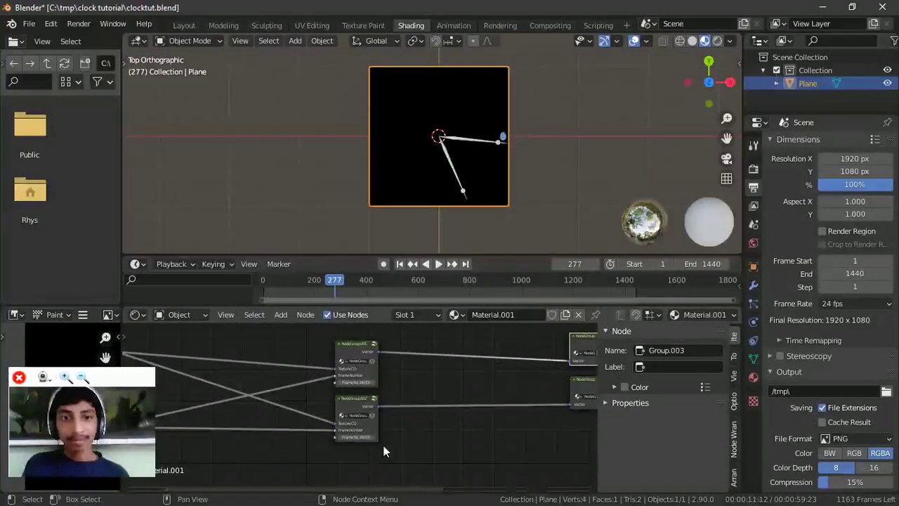
{"action": "left_click", "coordinate": [822, 7]}
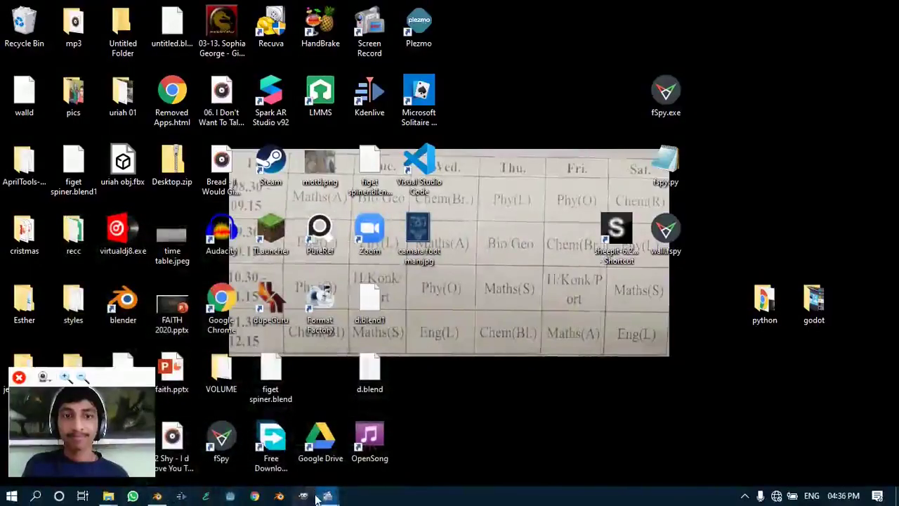
{"action": "mouse_move", "coordinate": [326, 497]}
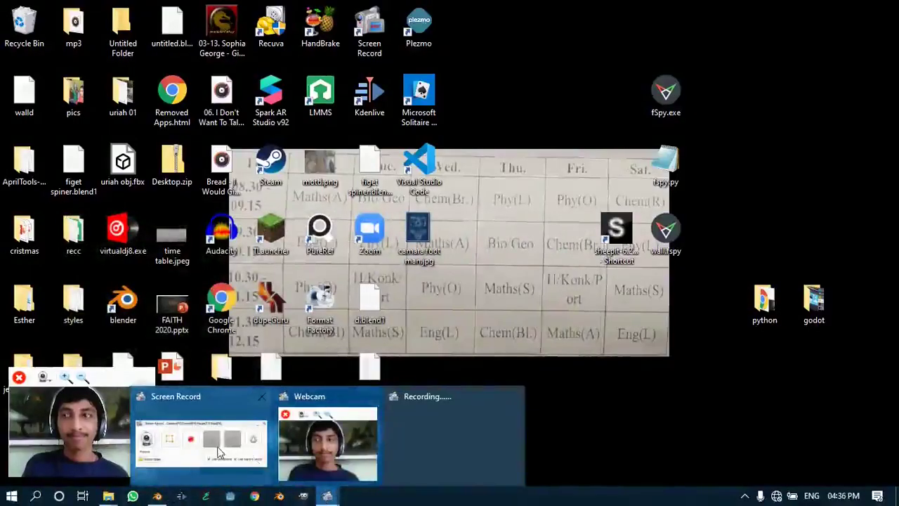